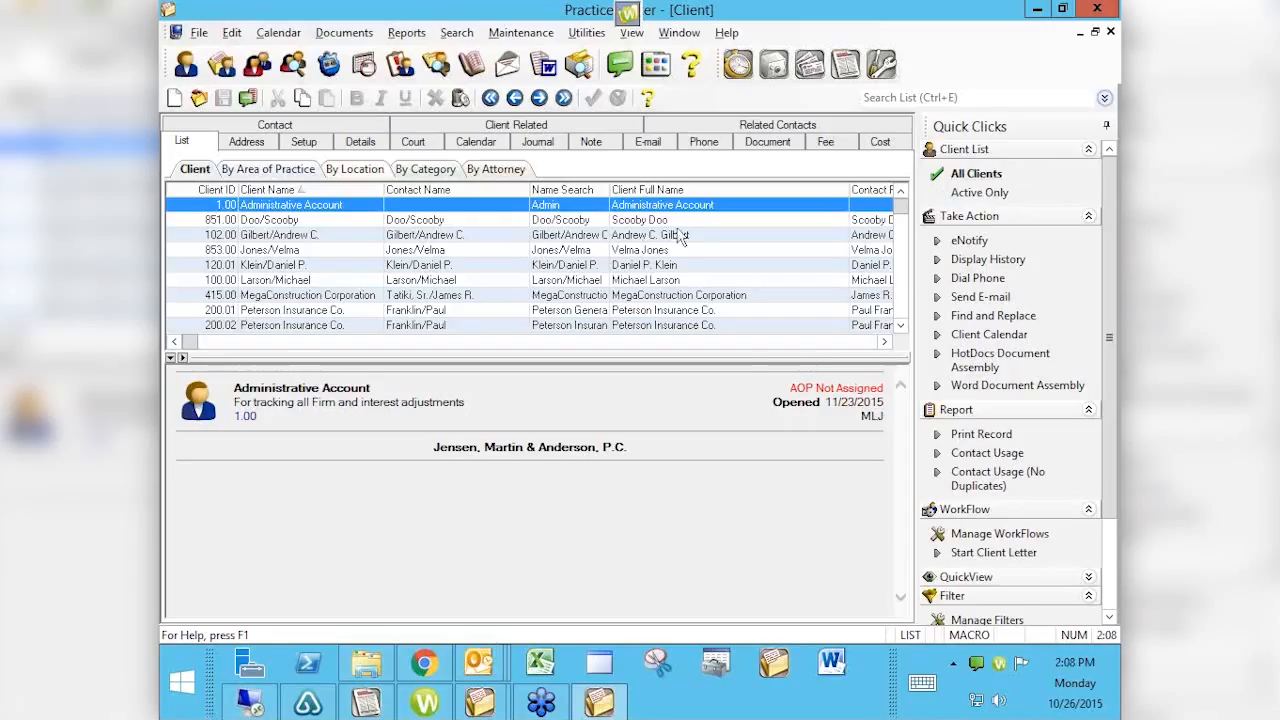
Limit the client list to active clients and switch back to showing all clients
click(942, 196)
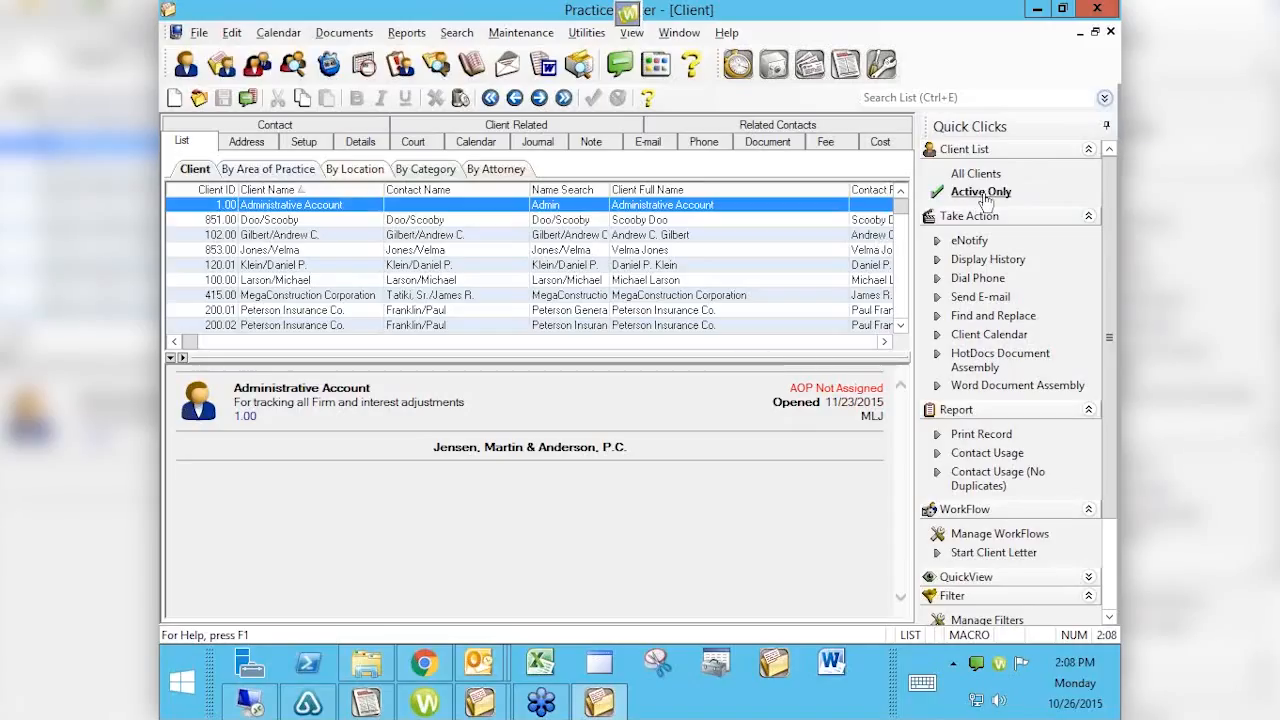
click(945, 178)
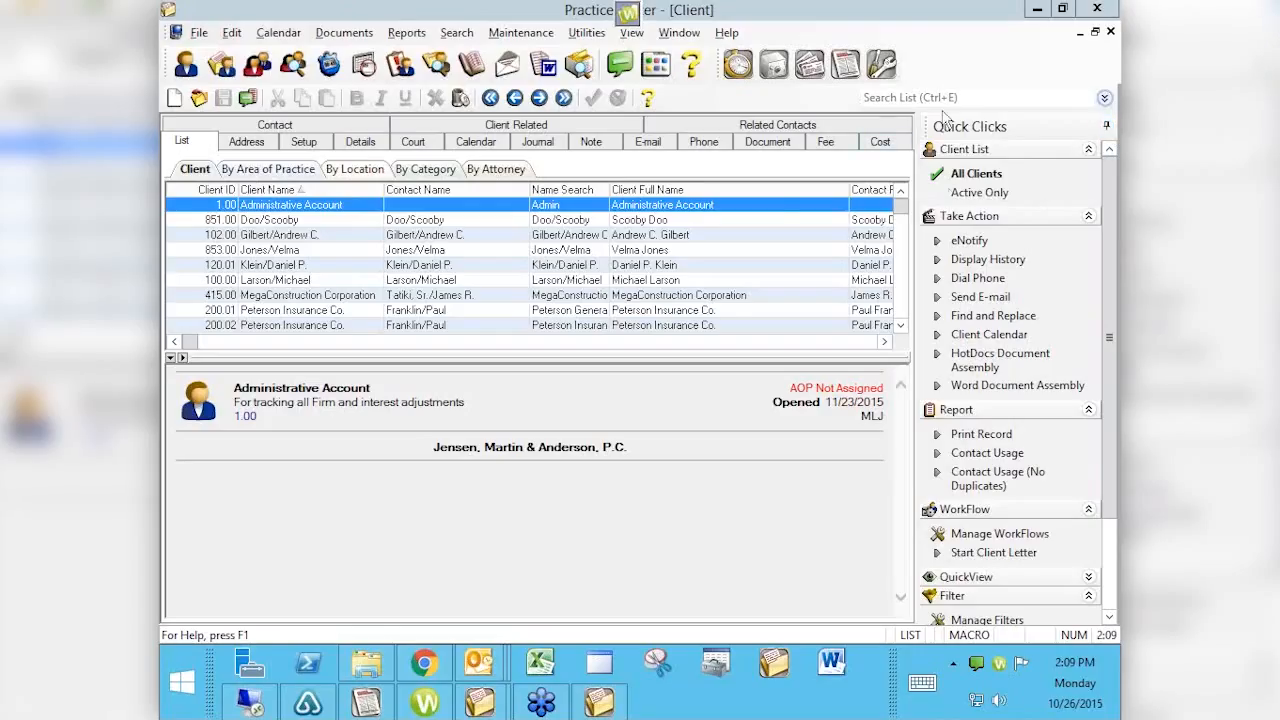
Select the Split Fee client, set the Quick Clicks pane to auto-hide and pin it open again
click(511, 251)
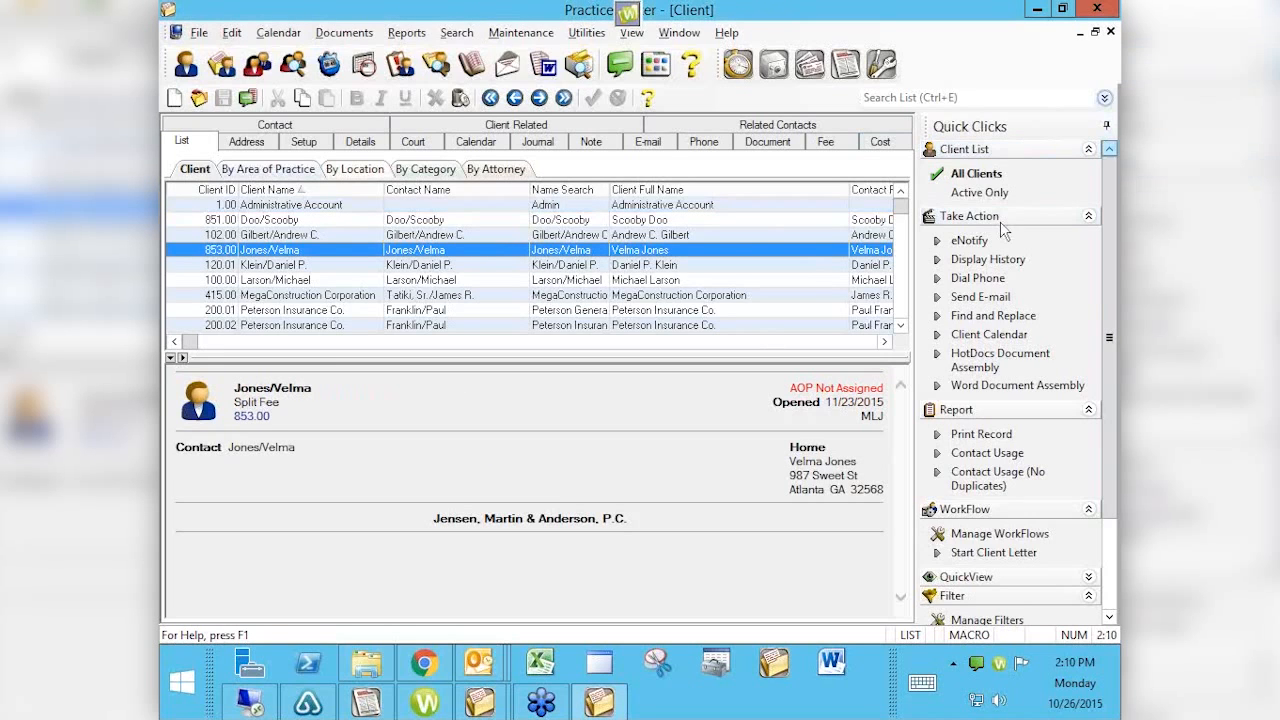
click(1106, 127)
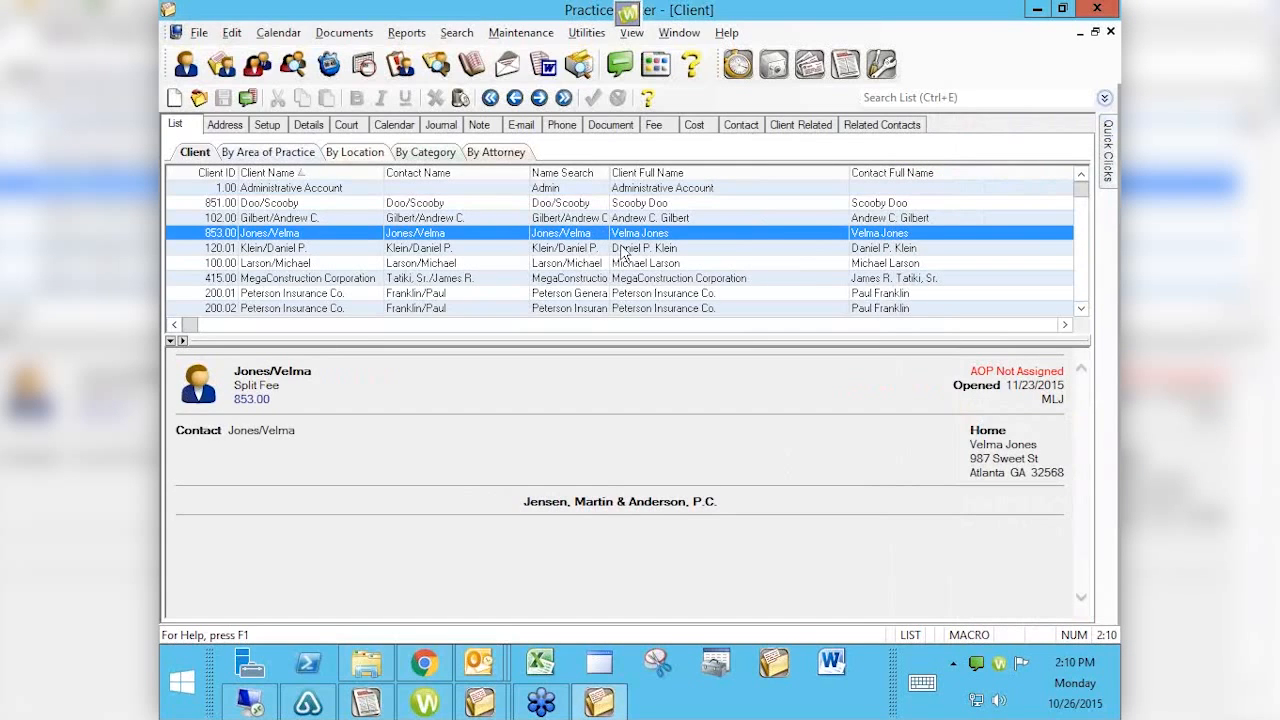
mouse_move(1108, 152)
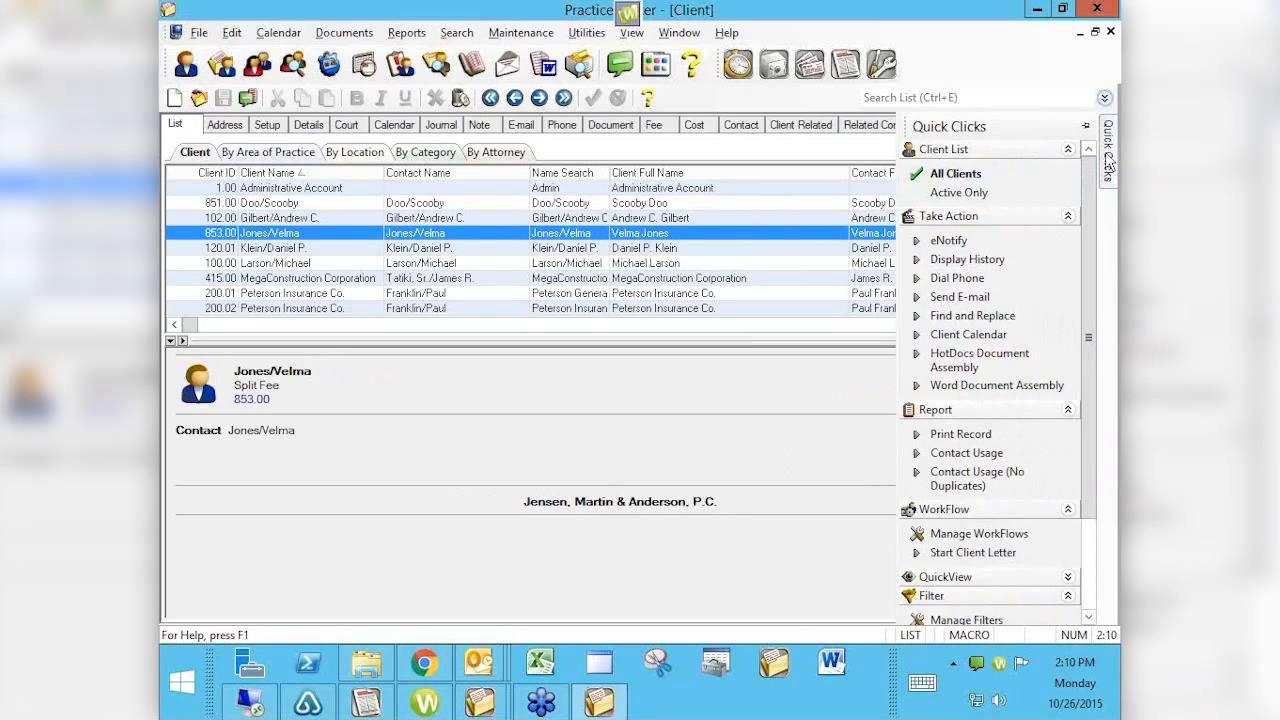
click(1085, 128)
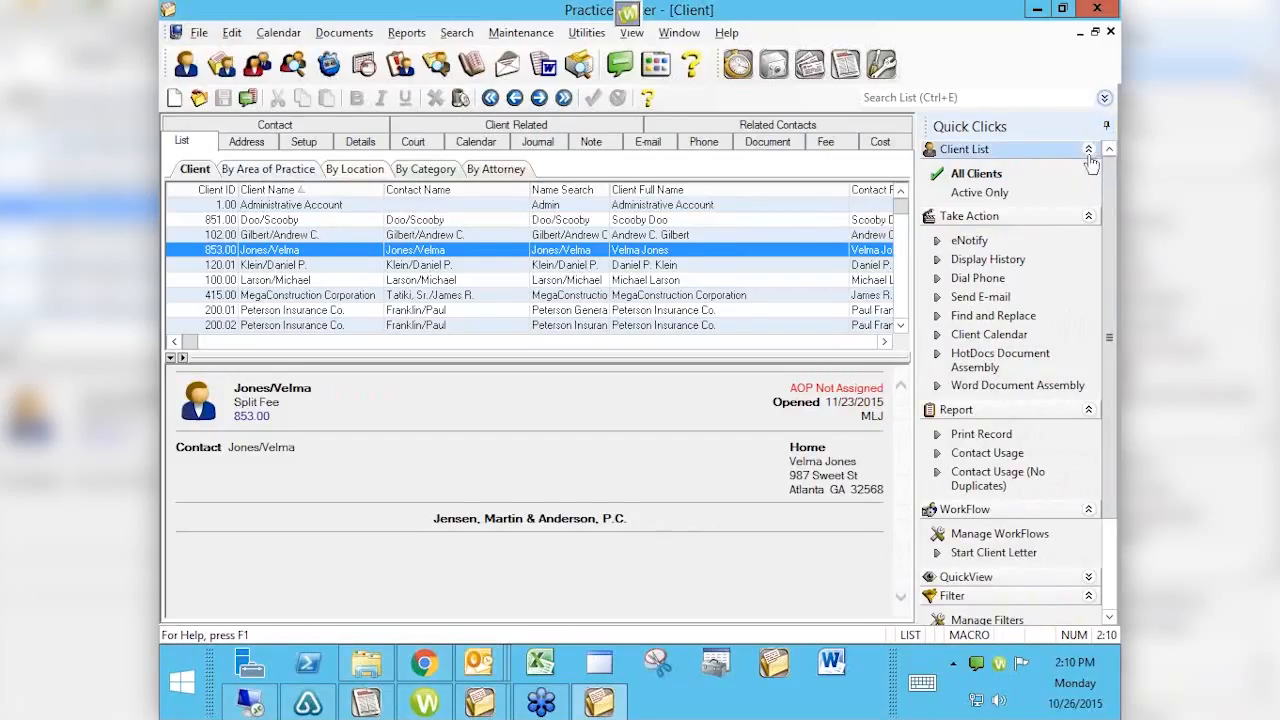
Collapse the Client List, Take Action, Report, WorkFlow and Filter sections of the Quick Clicks pane
click(1089, 152)
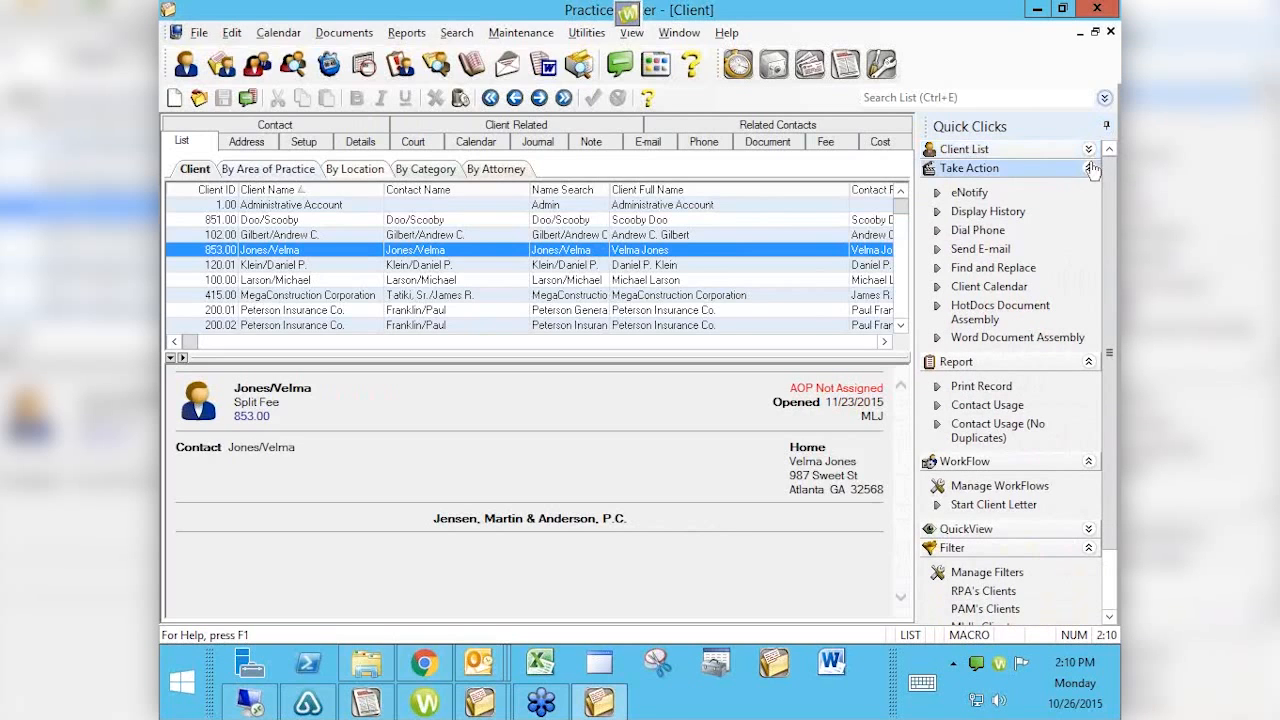
click(1089, 170)
click(1101, 190)
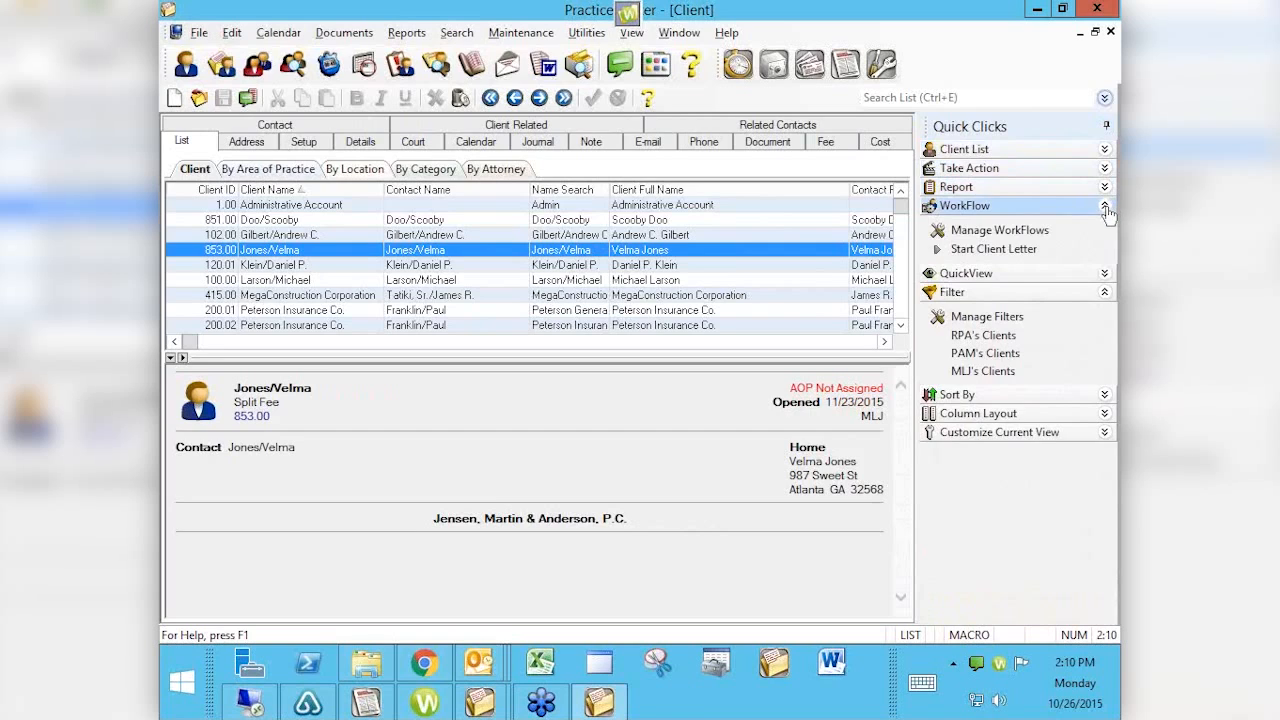
click(1107, 207)
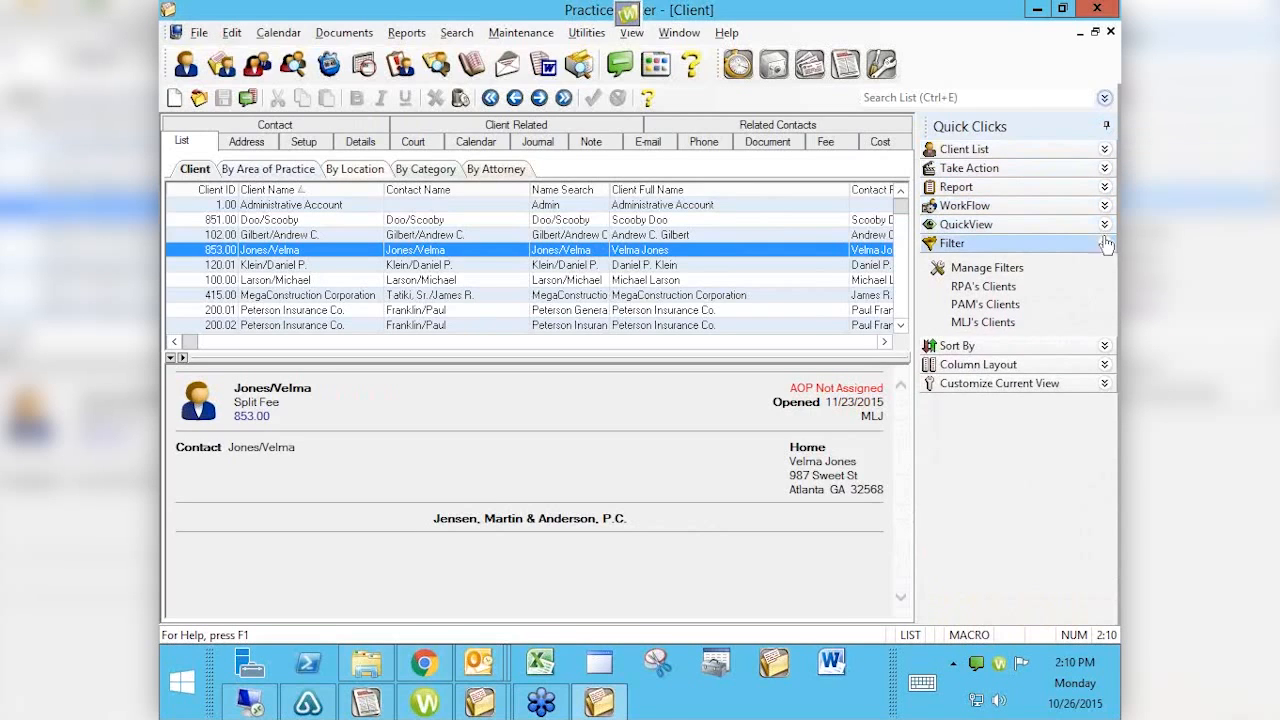
click(1106, 245)
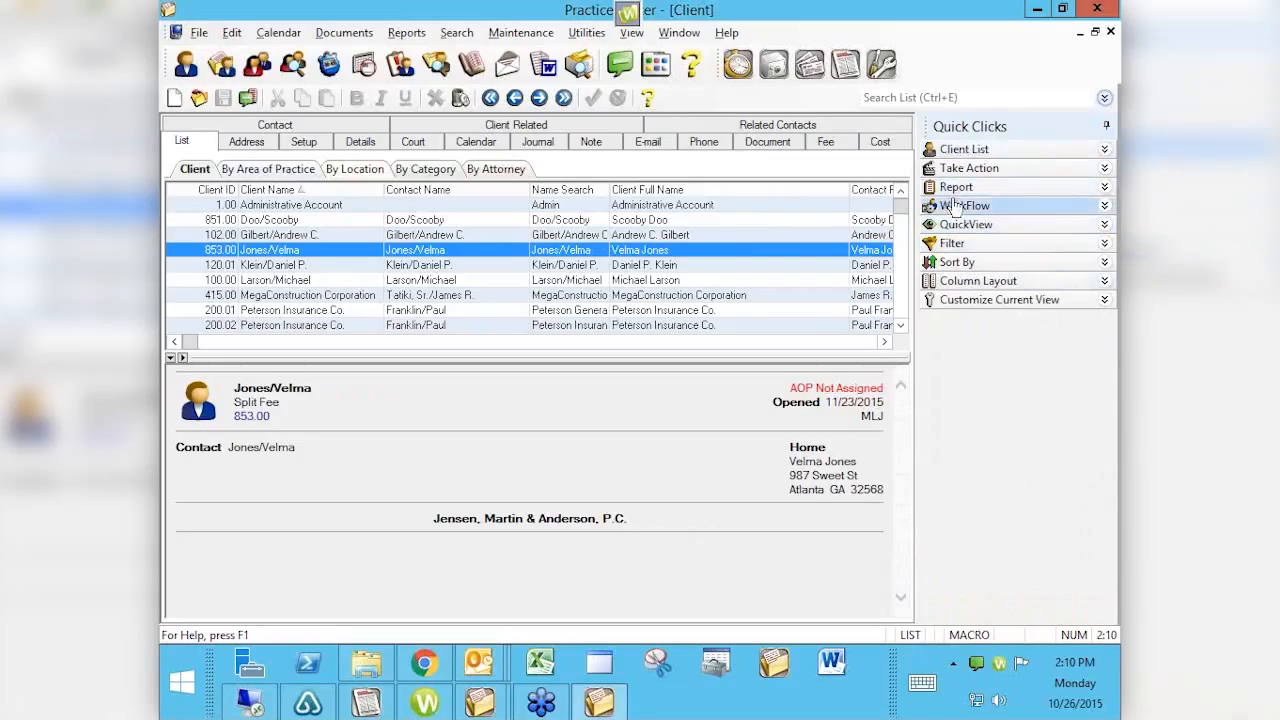
click(1105, 155)
click(1105, 156)
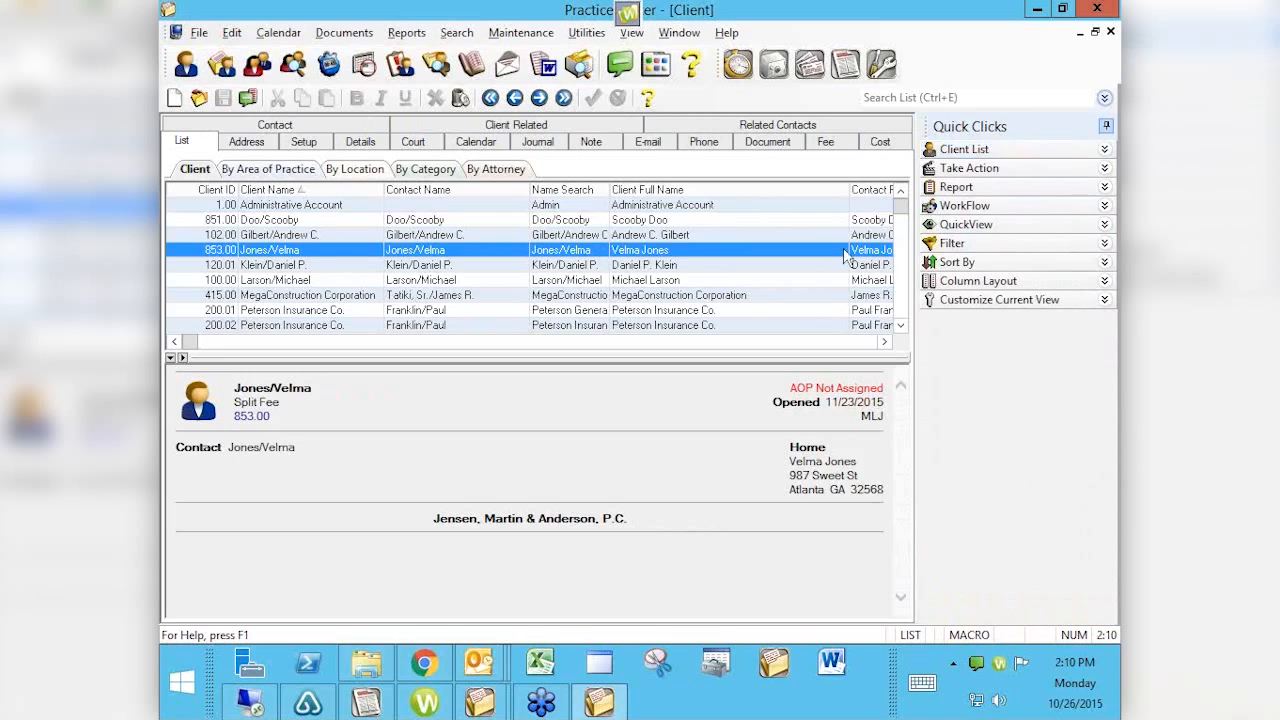
Set the Quick Clicks pane to auto-hide and expand its Take Action section
click(1106, 125)
mouse_move(1108, 135)
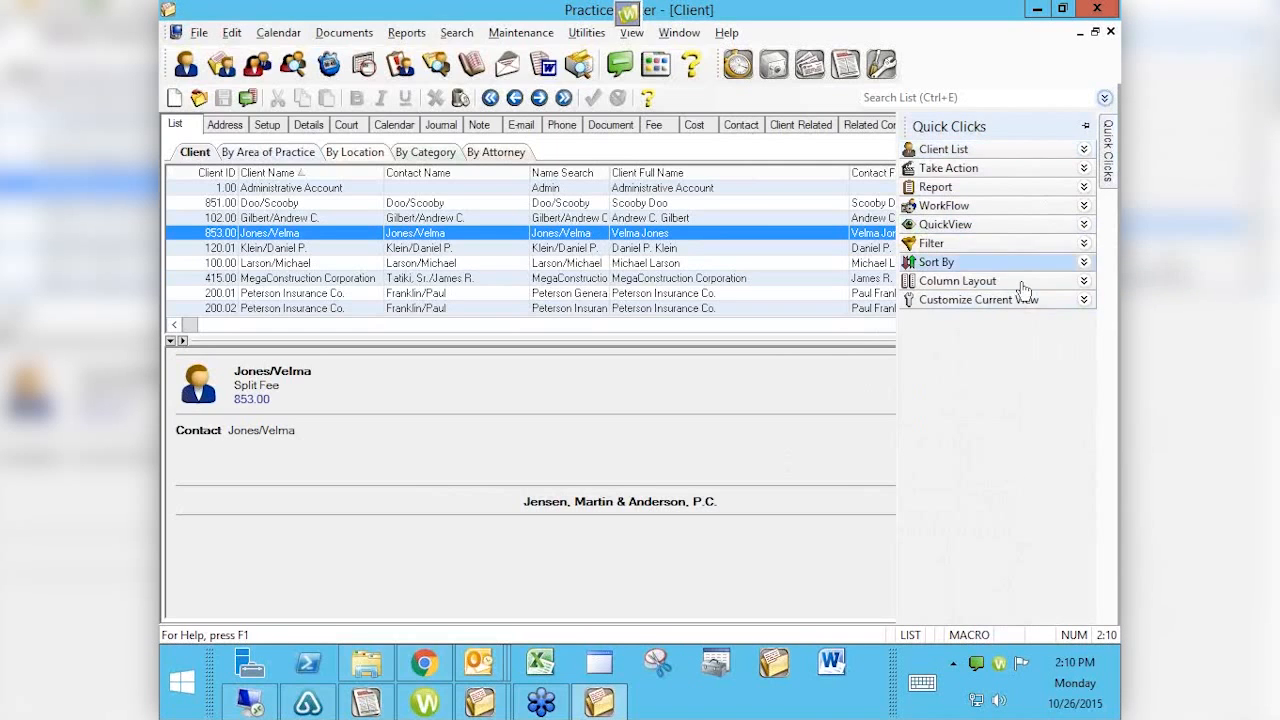
click(1084, 170)
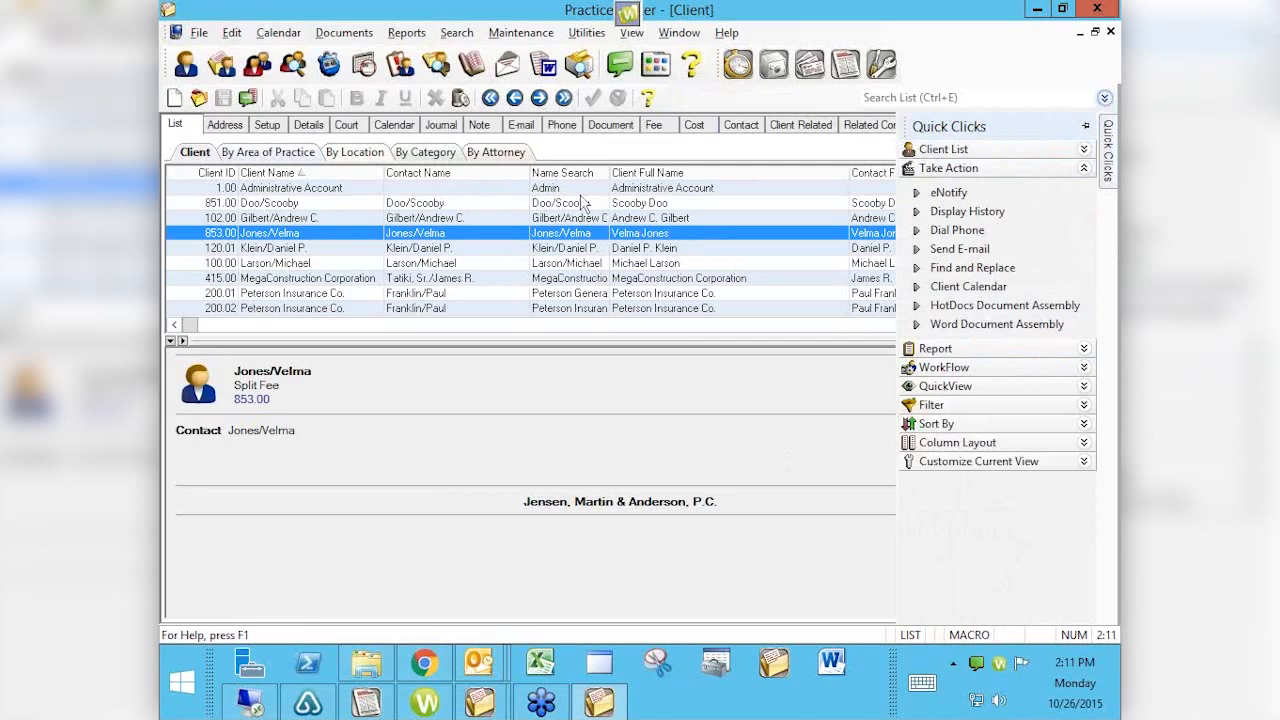
Try the eNotify action for the selected client and pin the Quick Clicks pane open
click(918, 195)
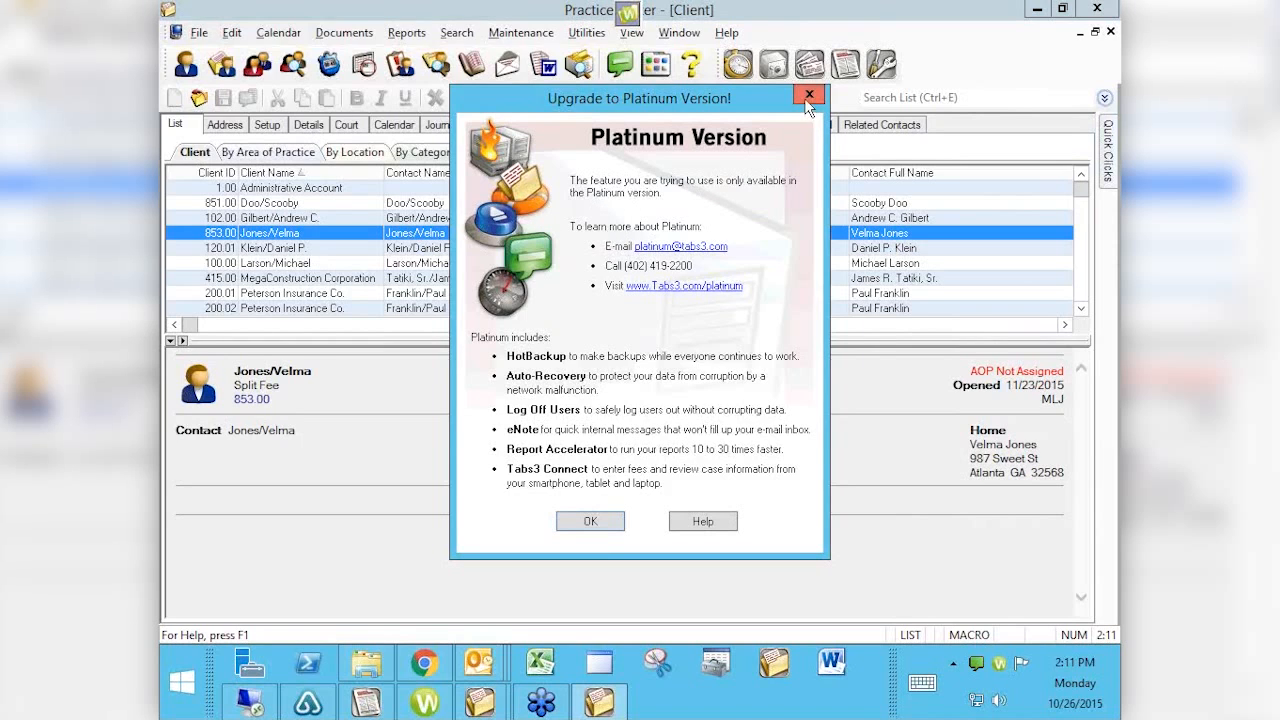
click(809, 96)
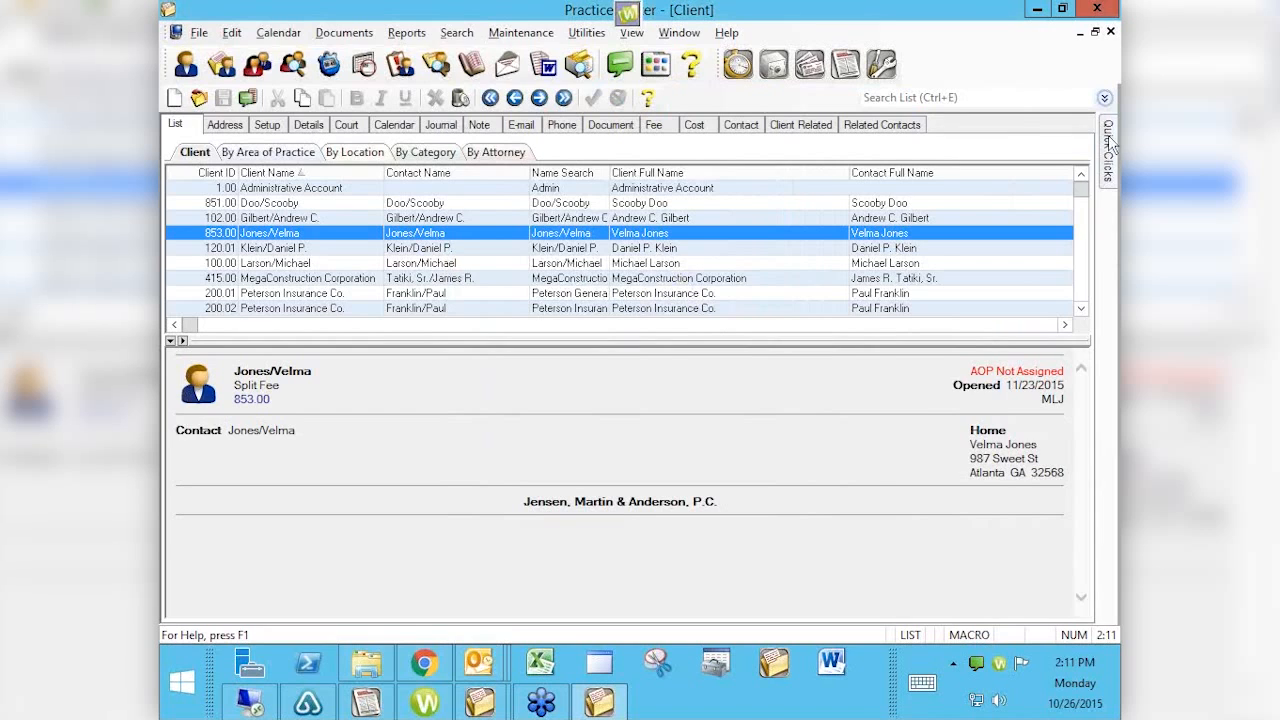
mouse_move(1109, 143)
click(1094, 128)
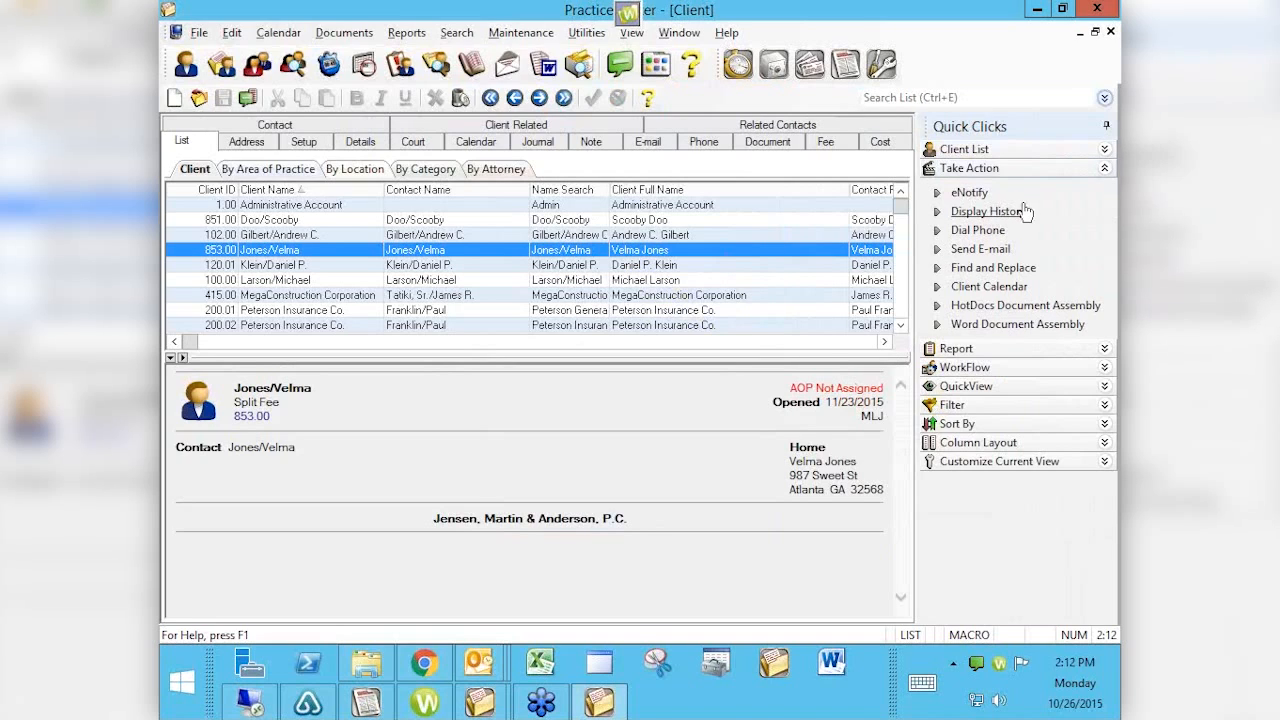
right_click(716, 254)
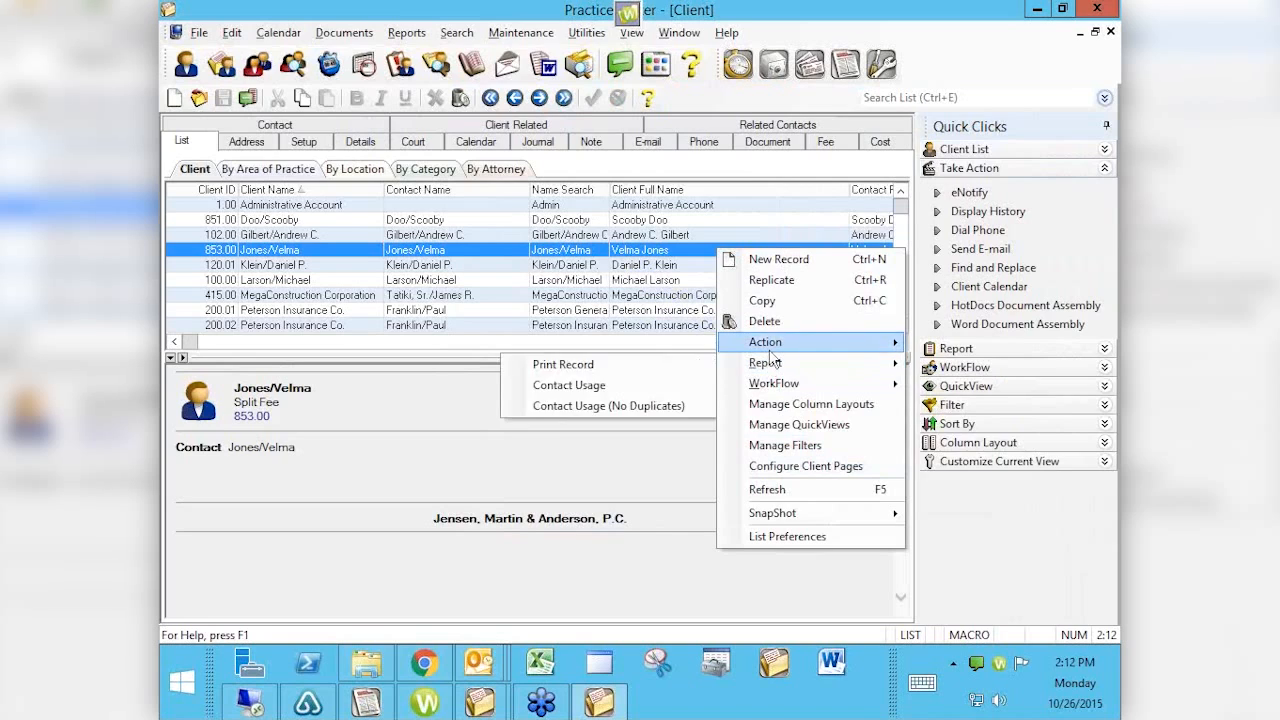
mouse_move(770, 351)
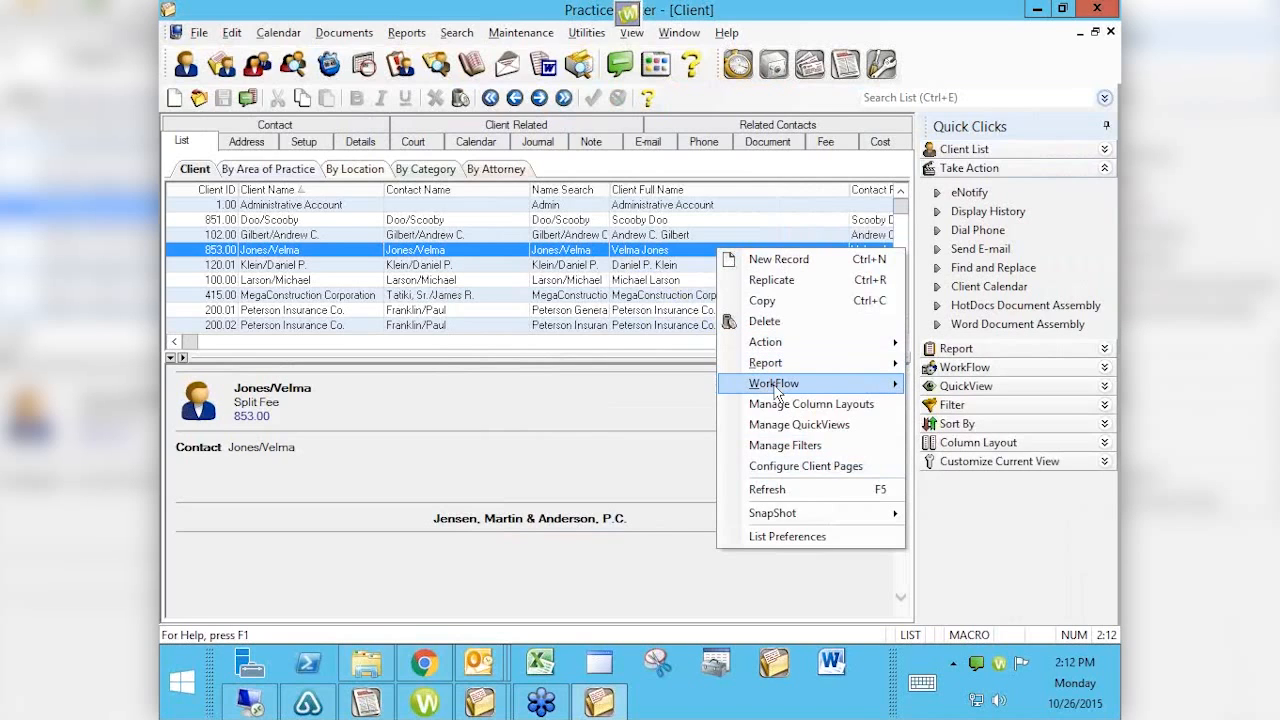
mouse_move(776, 387)
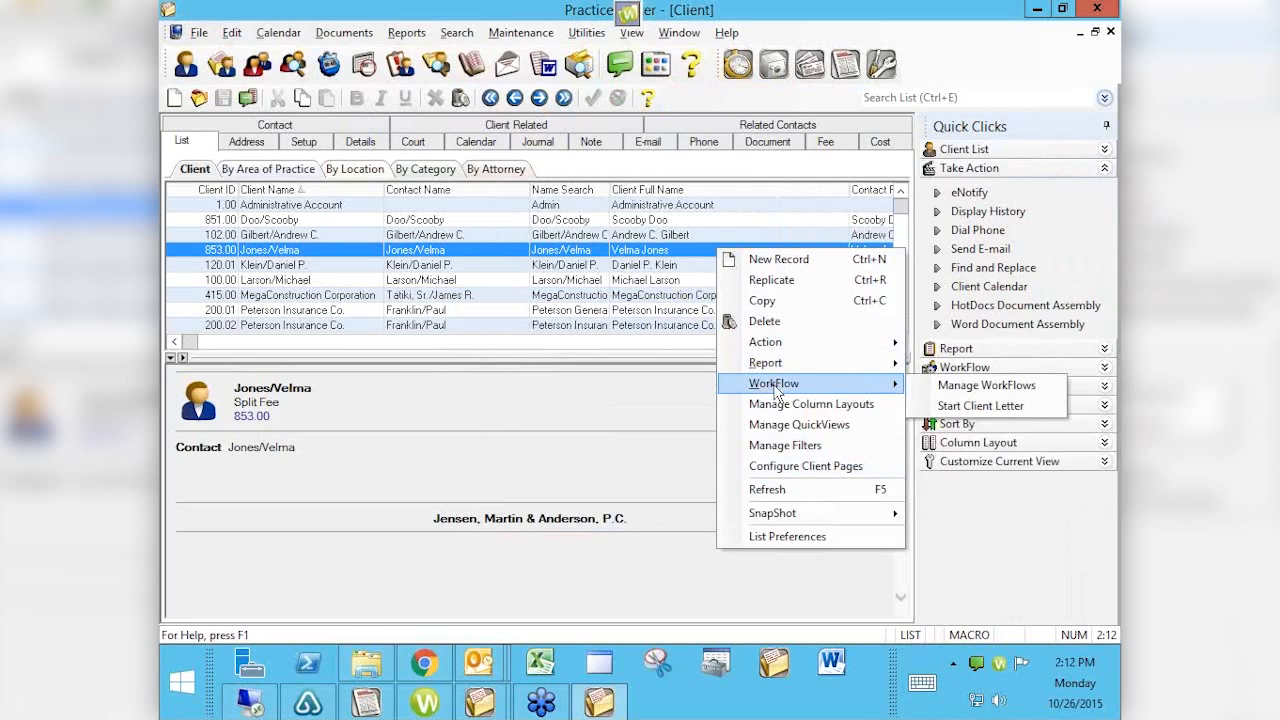
click(650, 258)
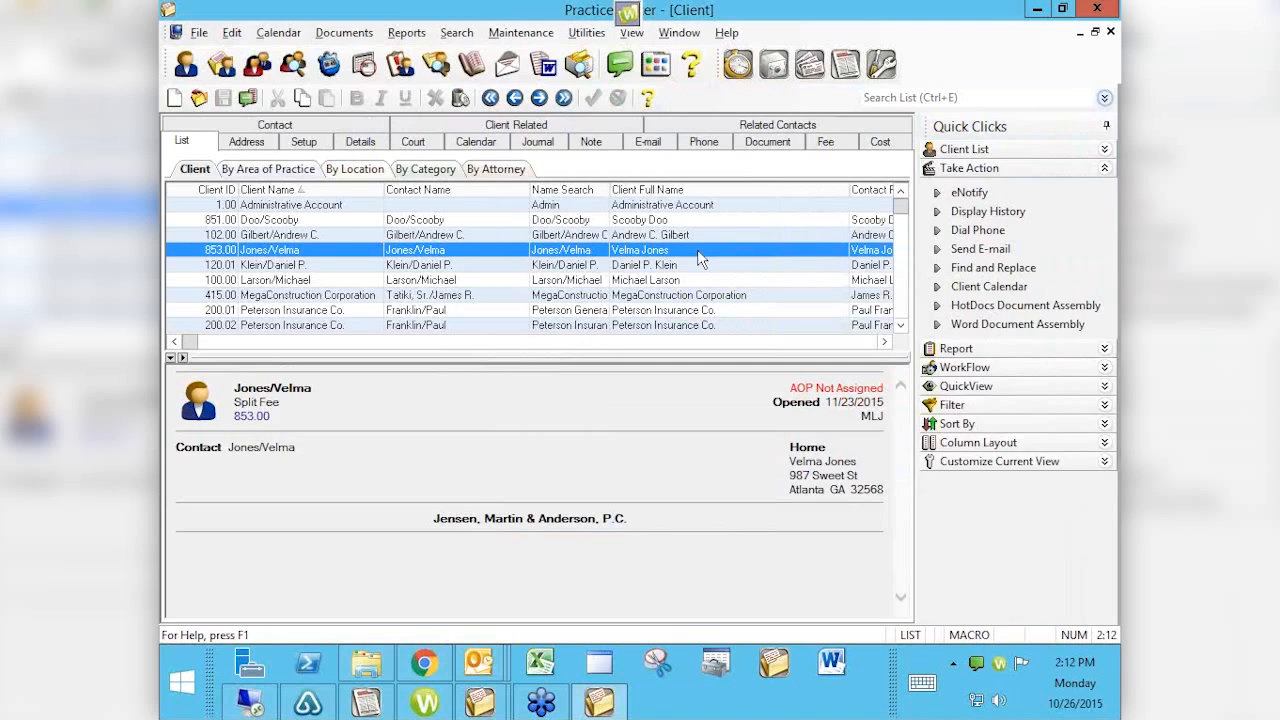
right_click(697, 249)
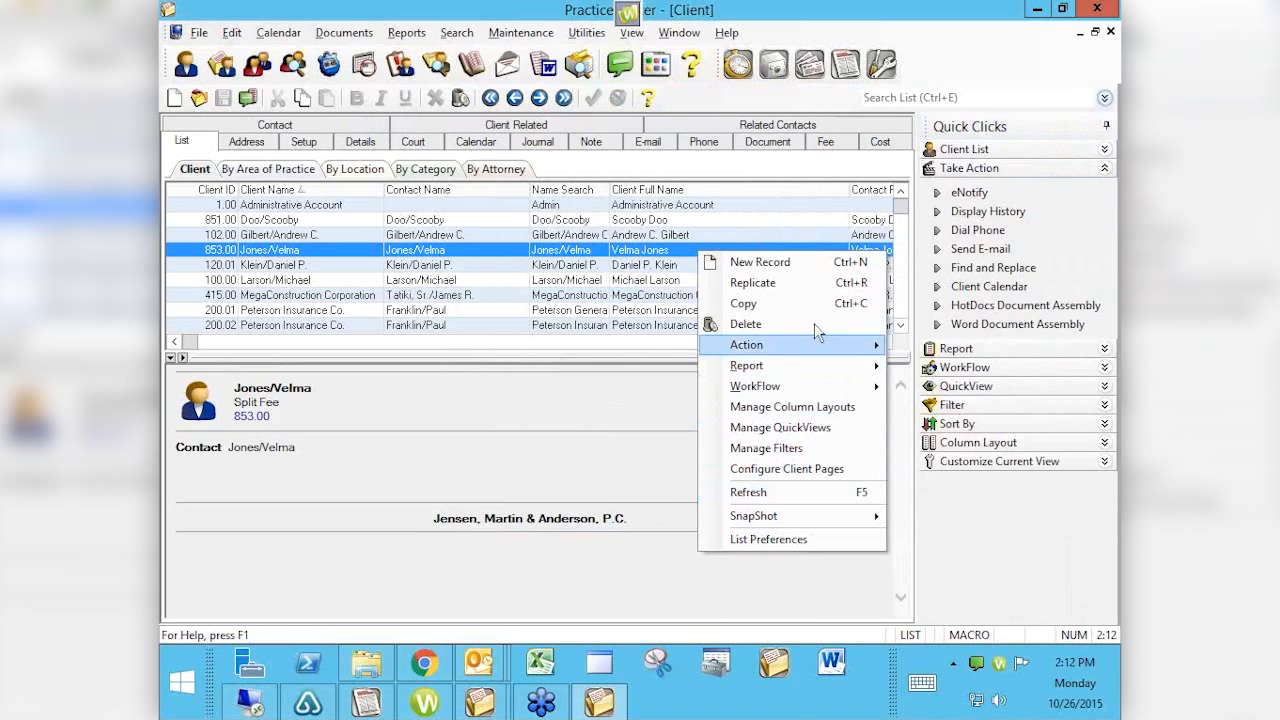
click(645, 255)
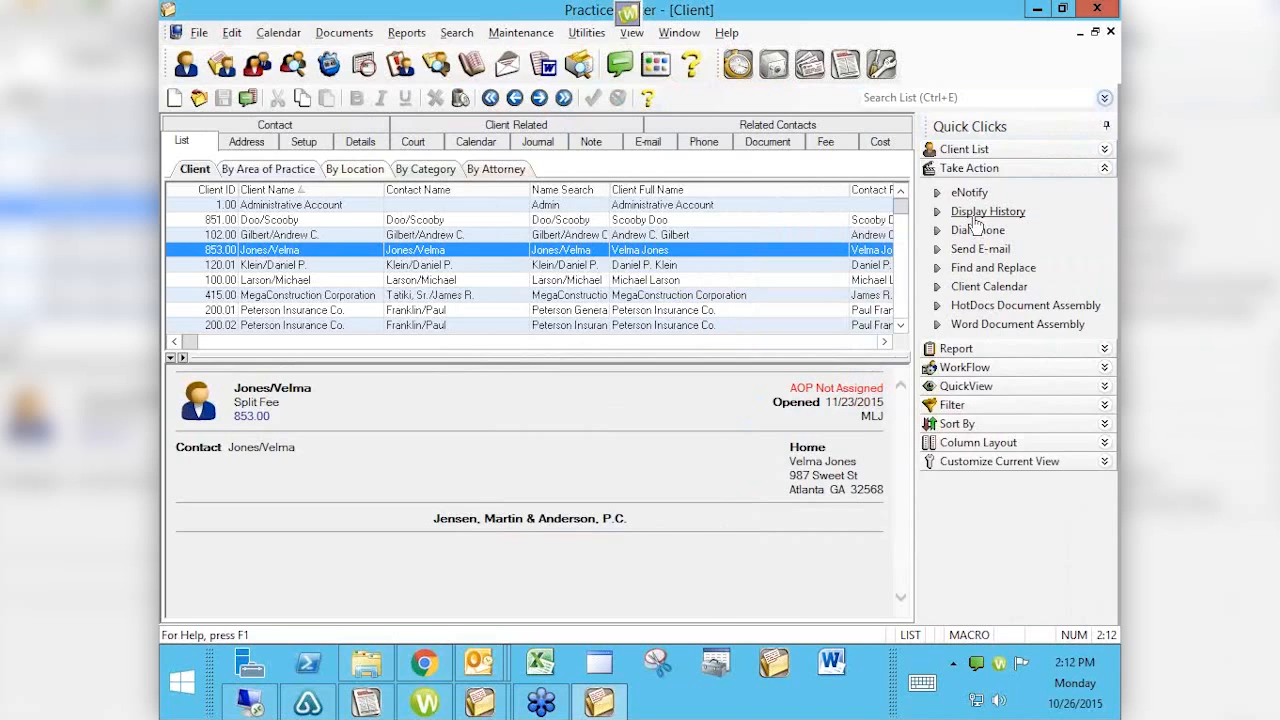
Display the change history of the client listed directly above MegaConstruction Corporation and dismiss it
key(Down)
key(Down)
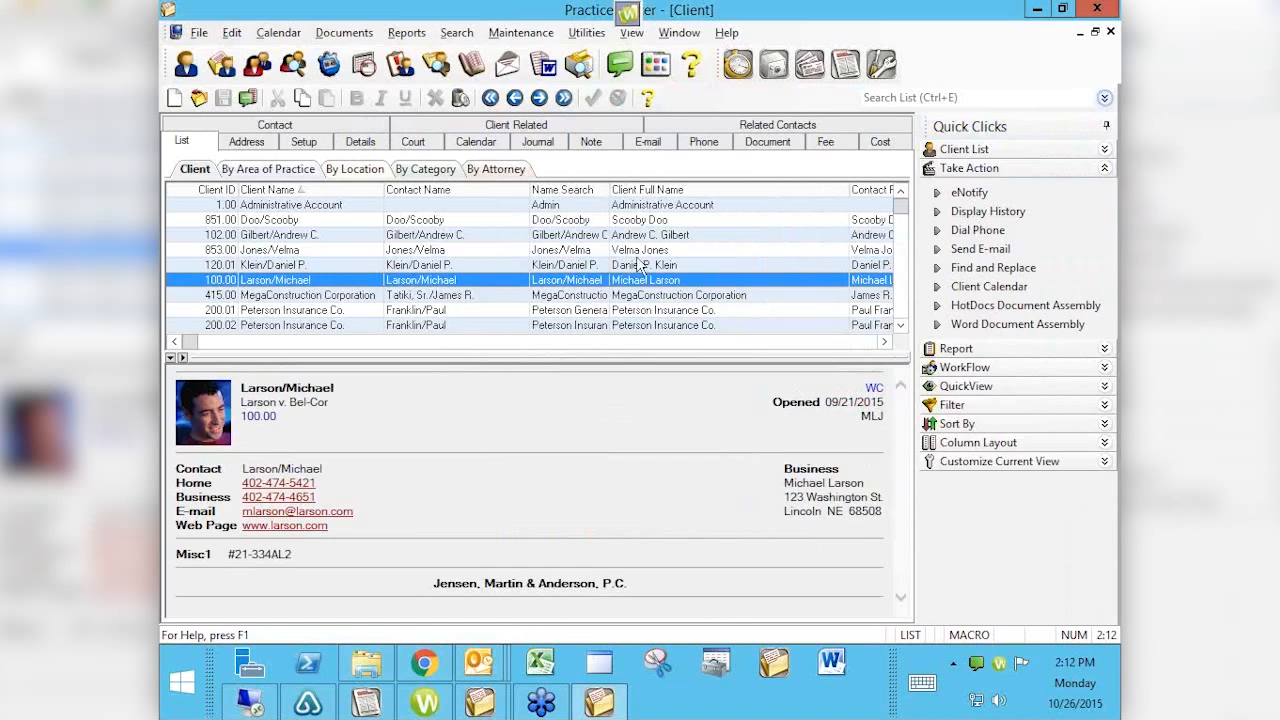
click(969, 219)
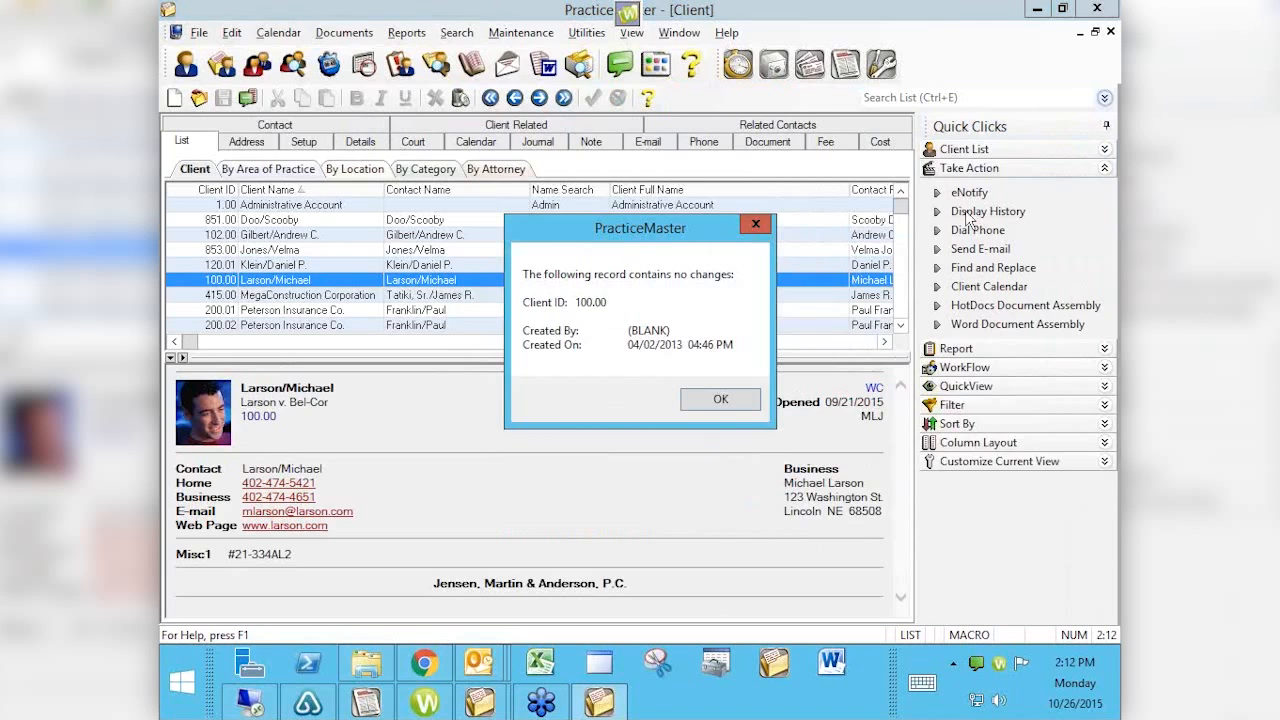
click(722, 400)
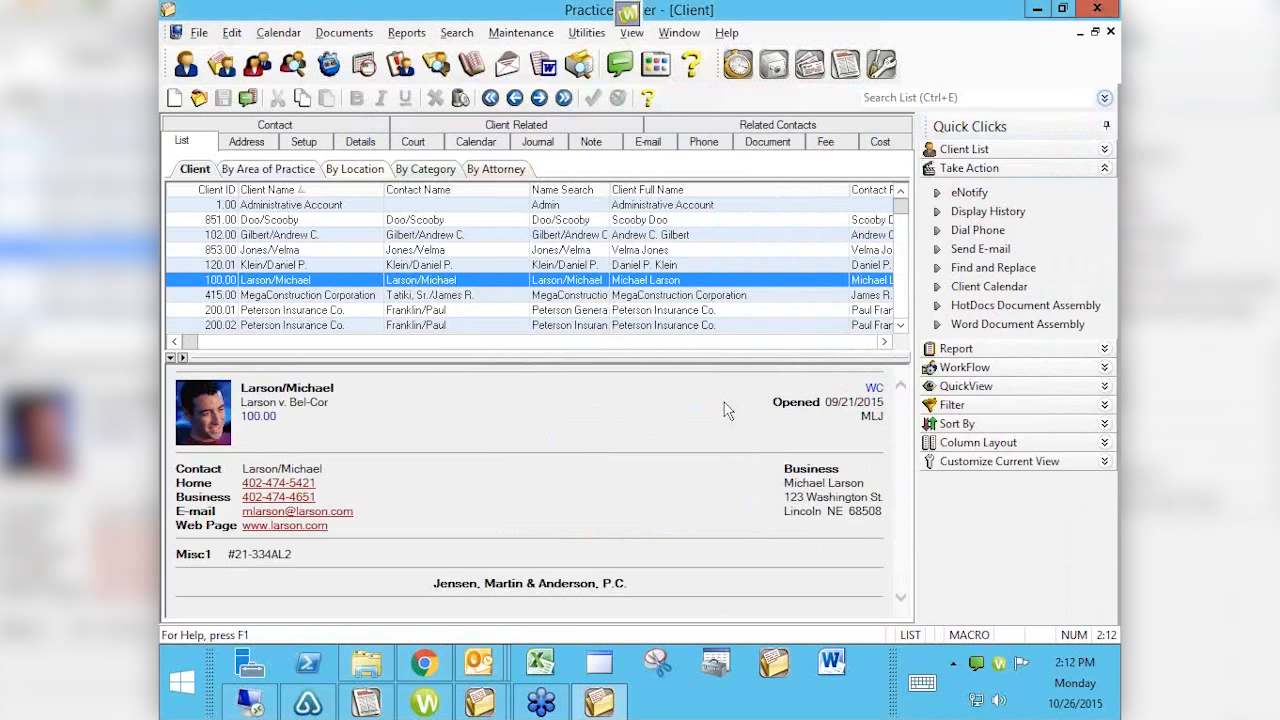
Display the change history of the client two rows above MegaConstruction Corporation and dismiss it
click(436, 265)
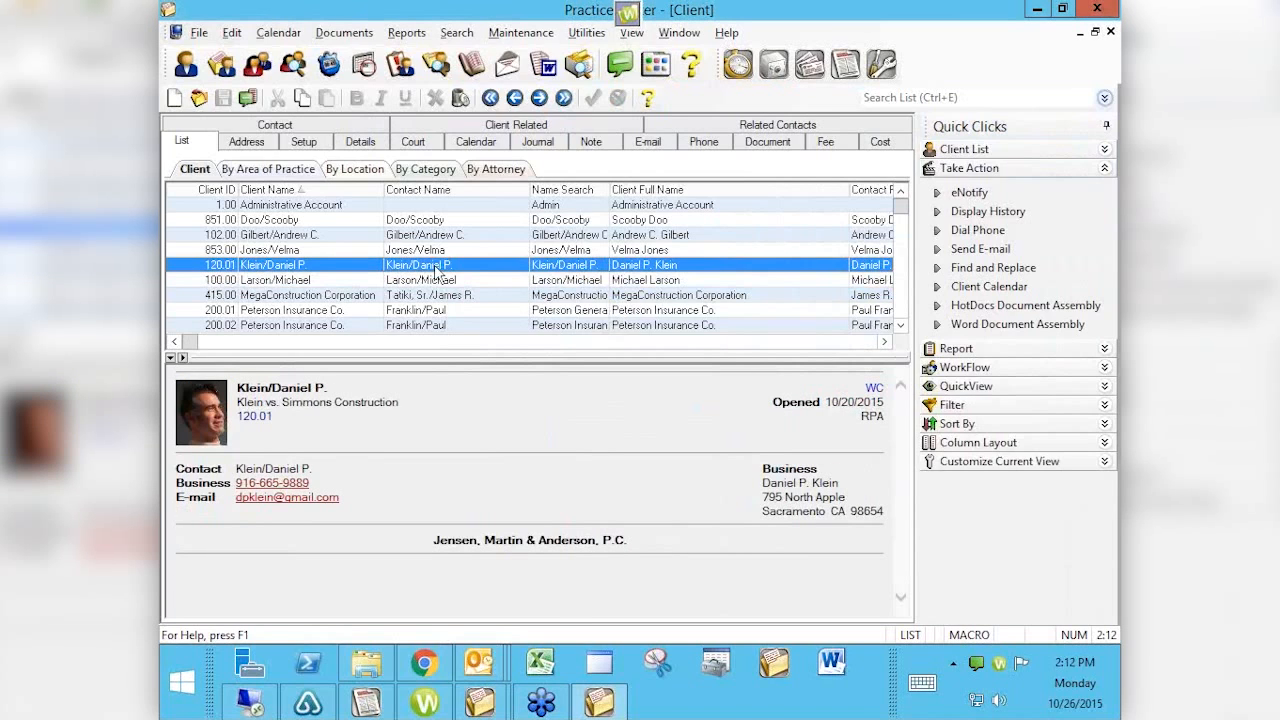
click(986, 213)
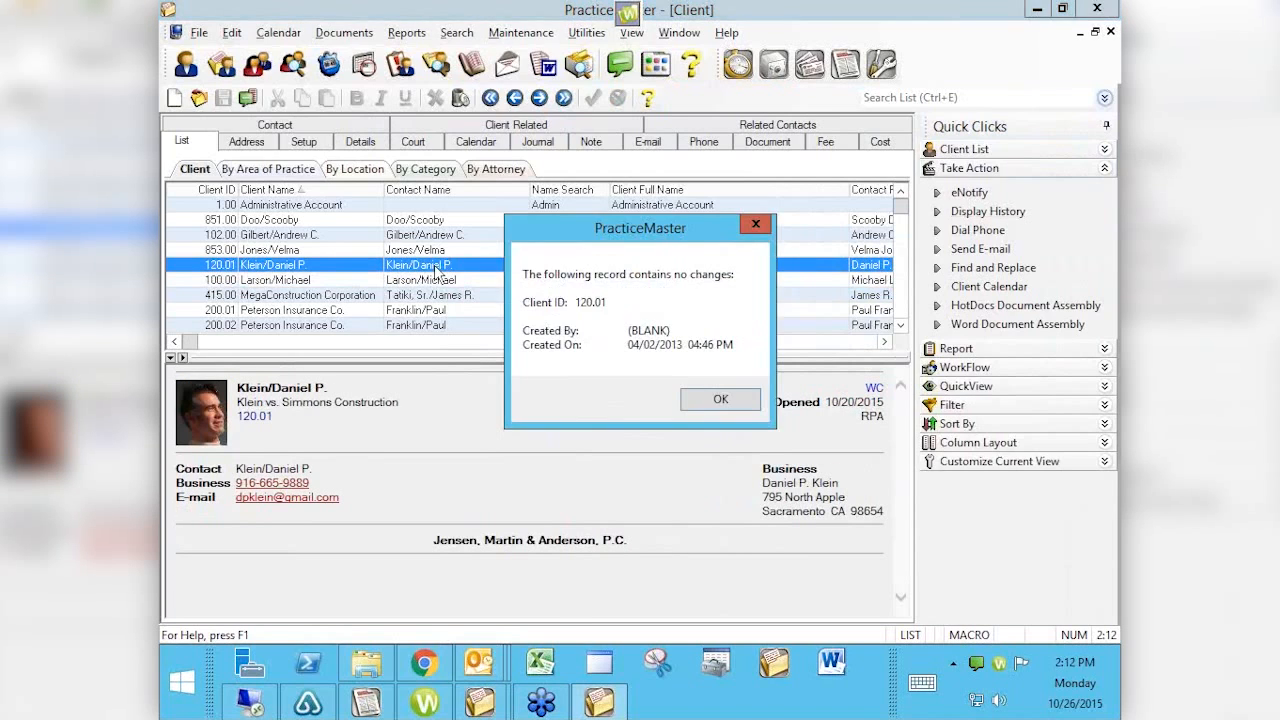
click(730, 400)
Display the change history of the Auto Accident client and dismiss it
click(432, 236)
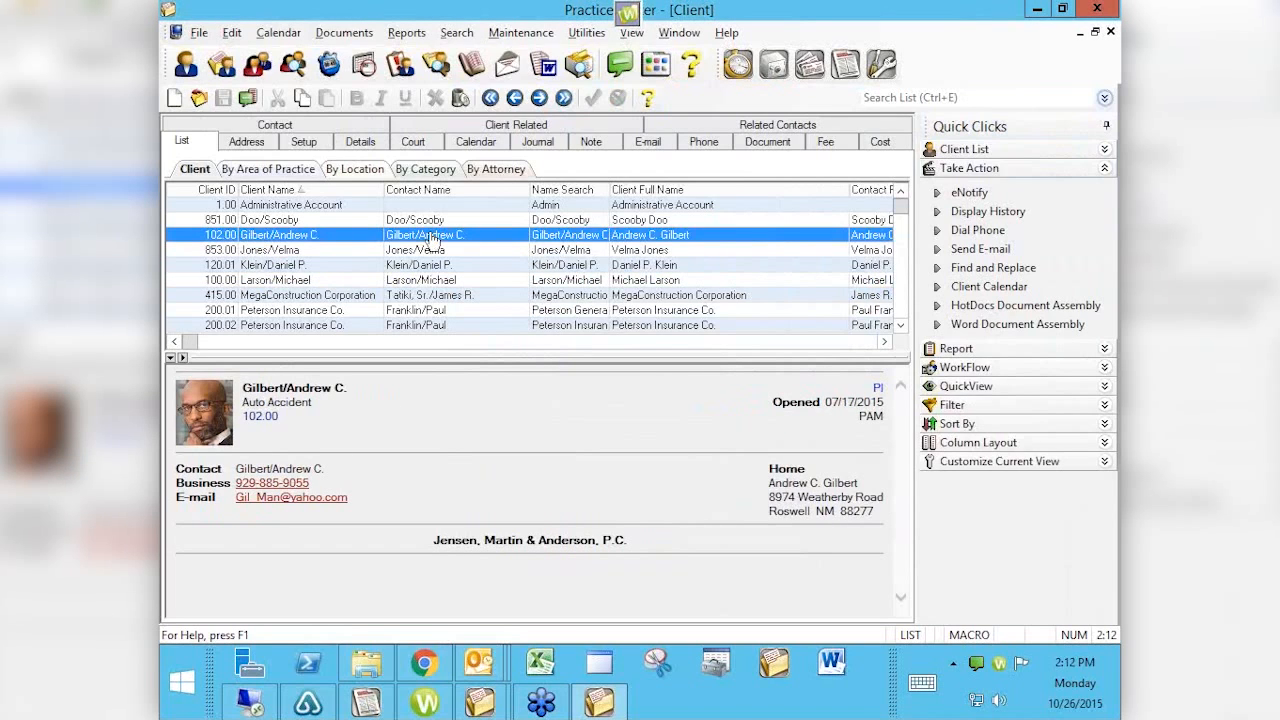
click(987, 212)
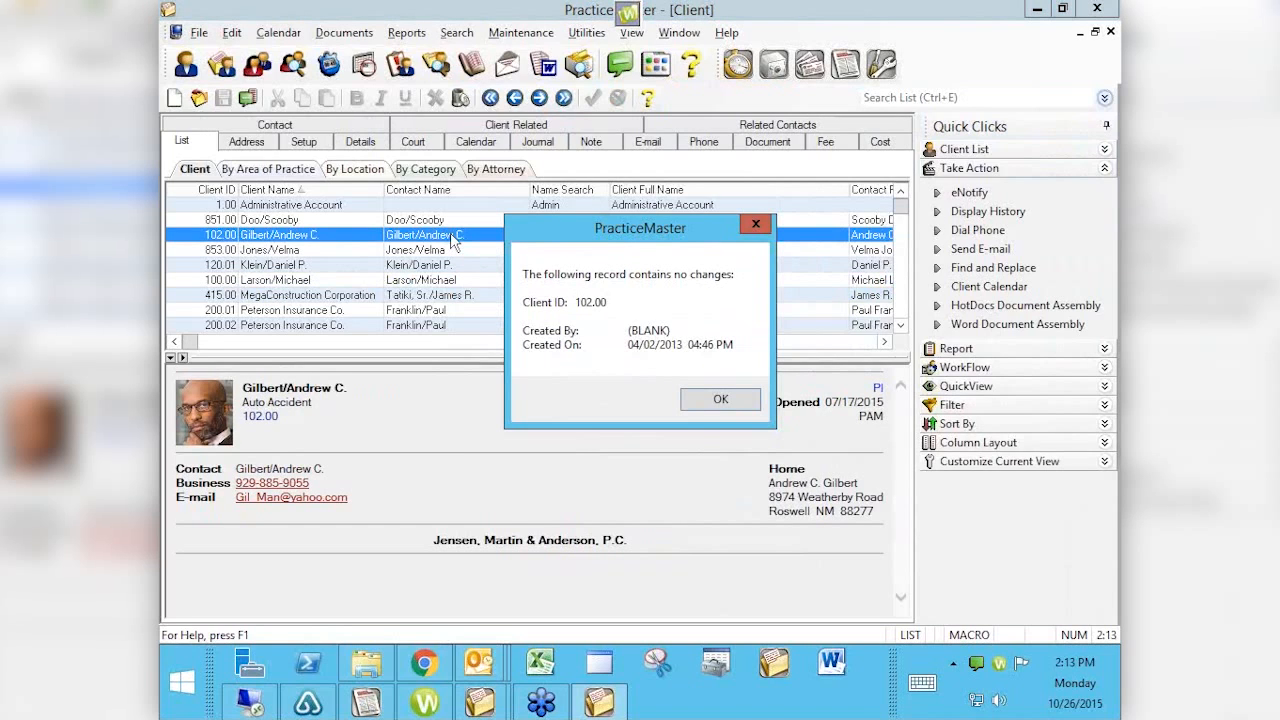
click(731, 400)
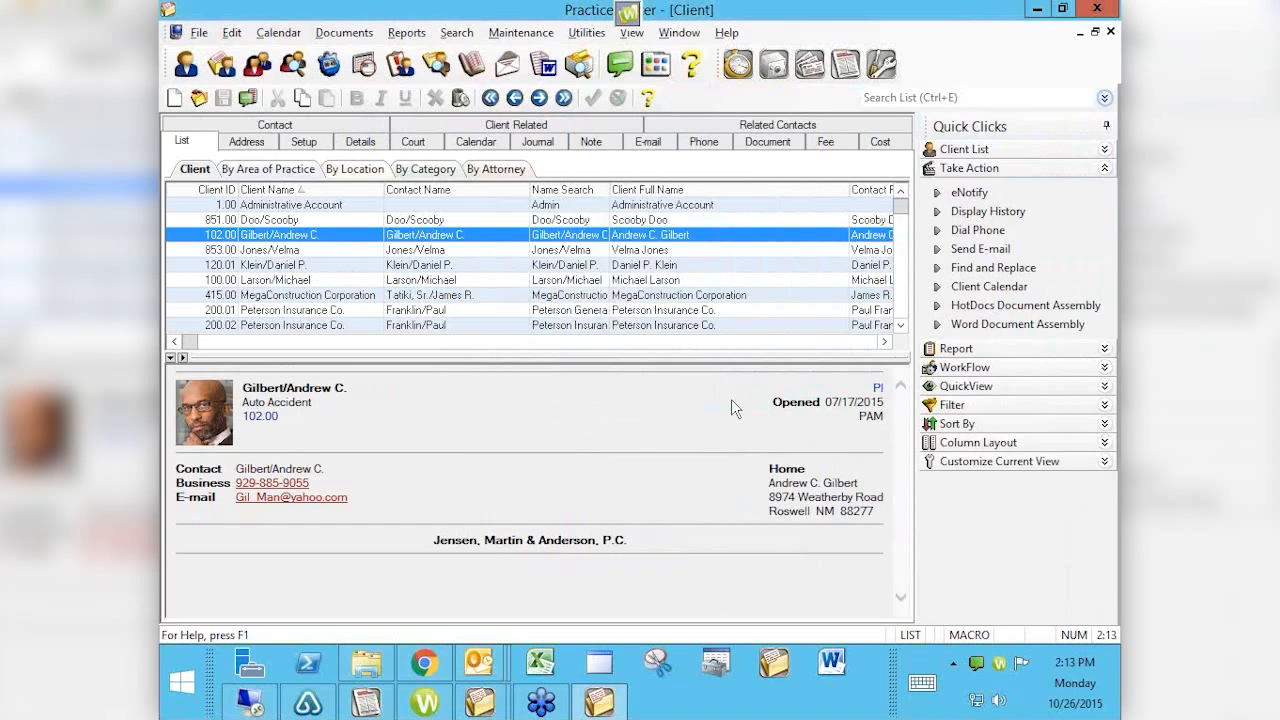
Change the work description in the Auto Accident client's record to "Auto Accident - test" and save the record
double_click(459, 235)
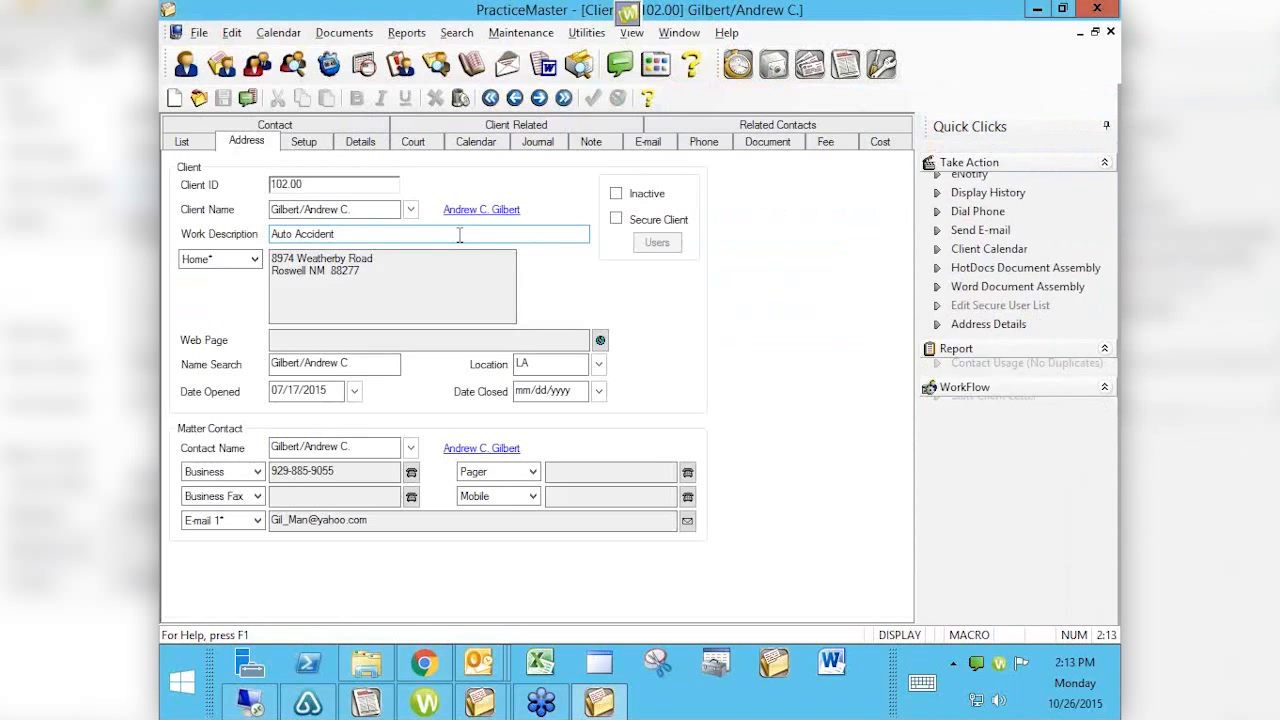
click(379, 231)
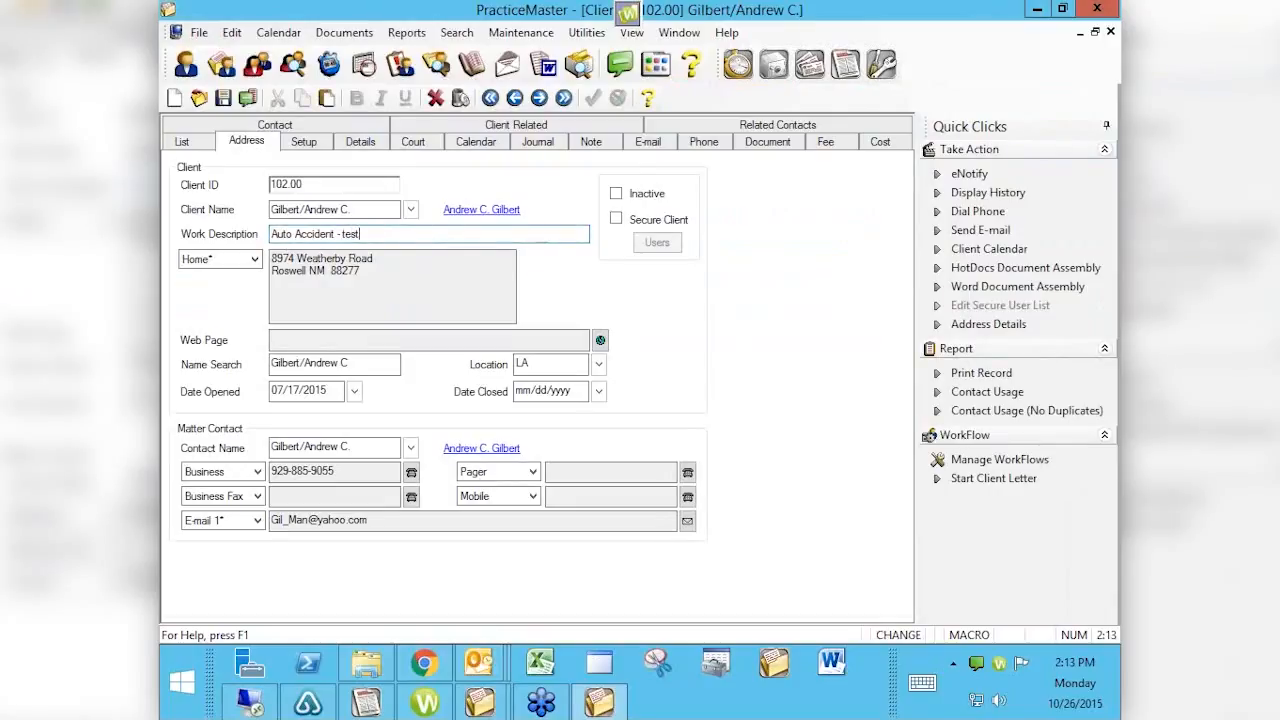
key(ctrl+s)
Review the record history of the edited client record and close the history window
click(988, 196)
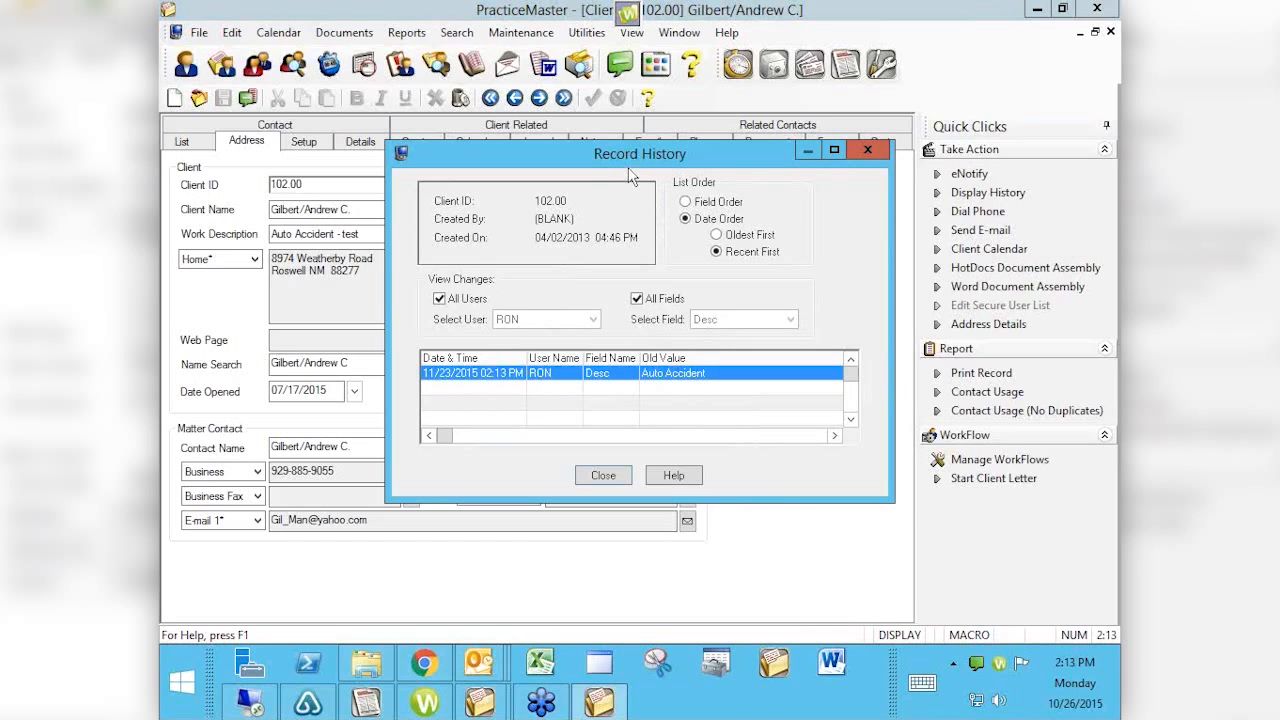
drag(629, 163, 742, 172)
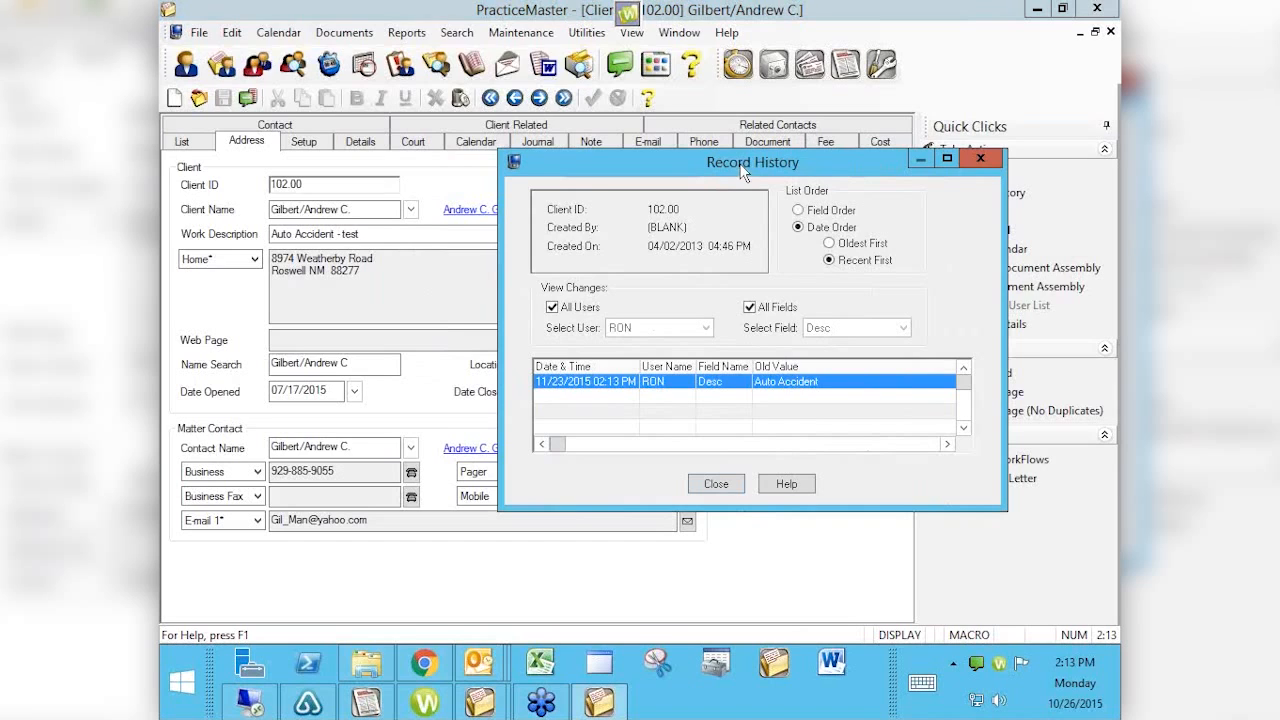
click(720, 486)
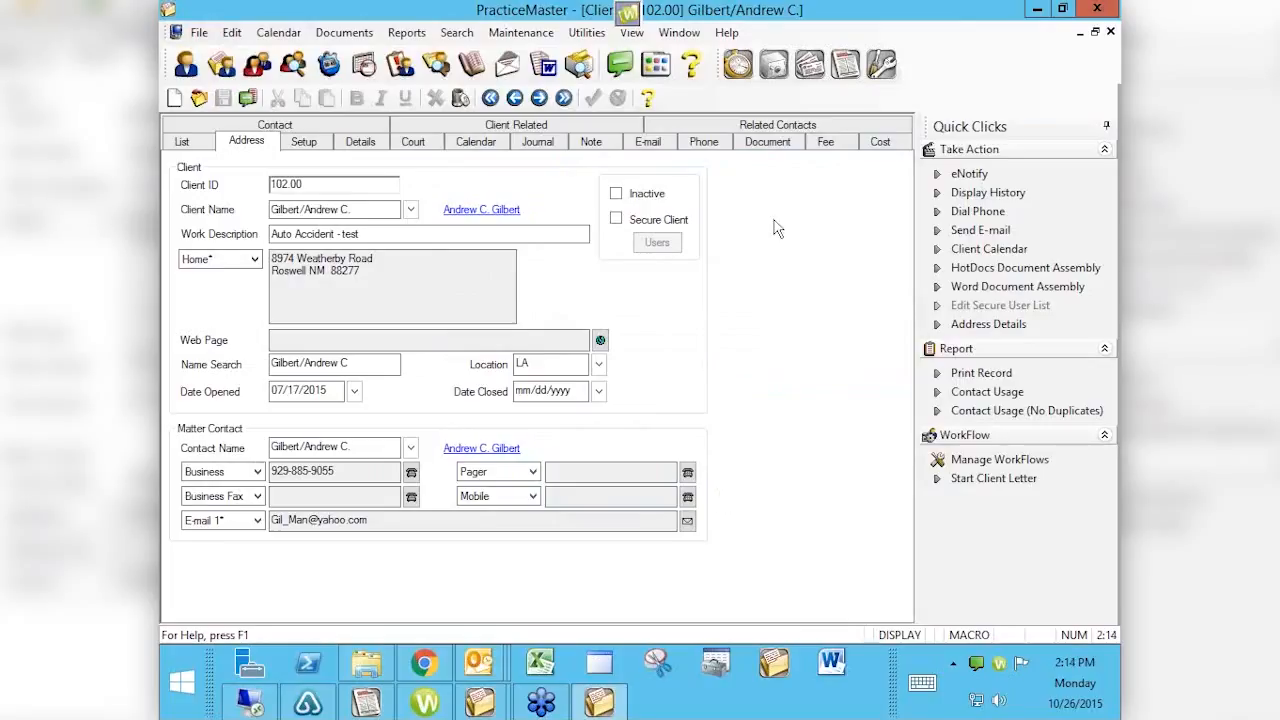
Bring up the phone dialer for the open Auto Accident client, dismiss it without dialing, and close the client file
click(976, 212)
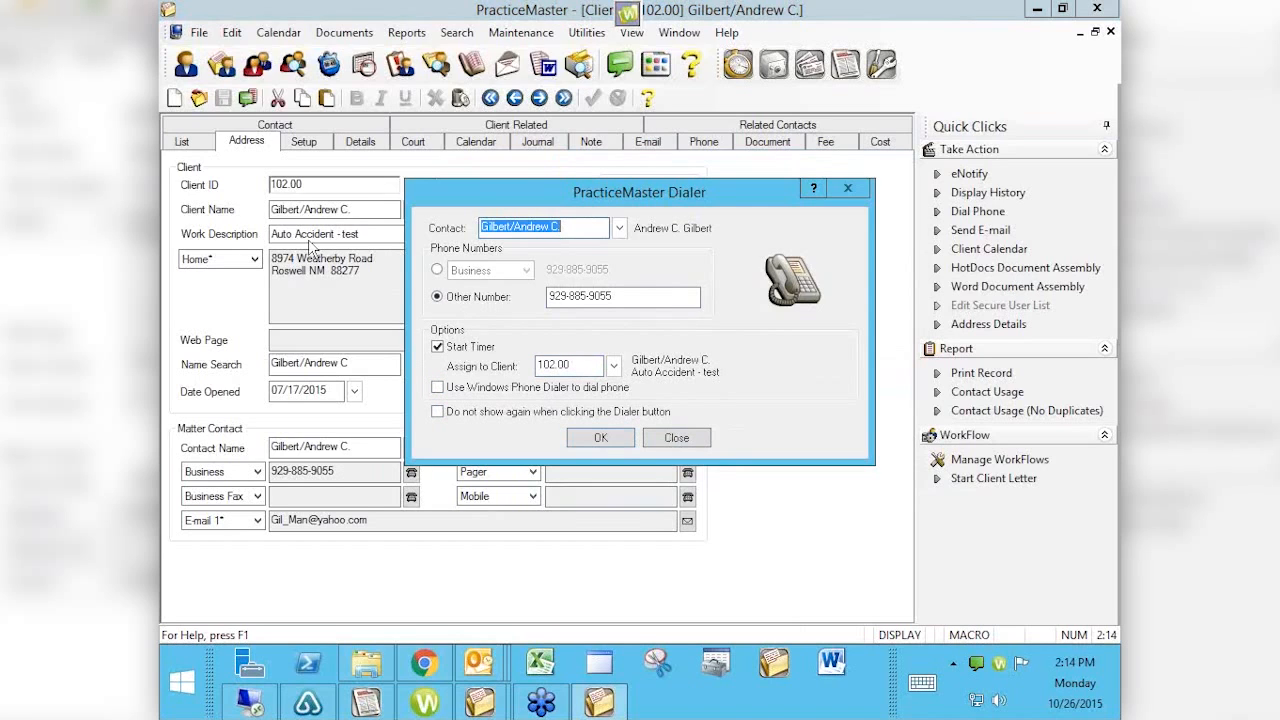
click(672, 440)
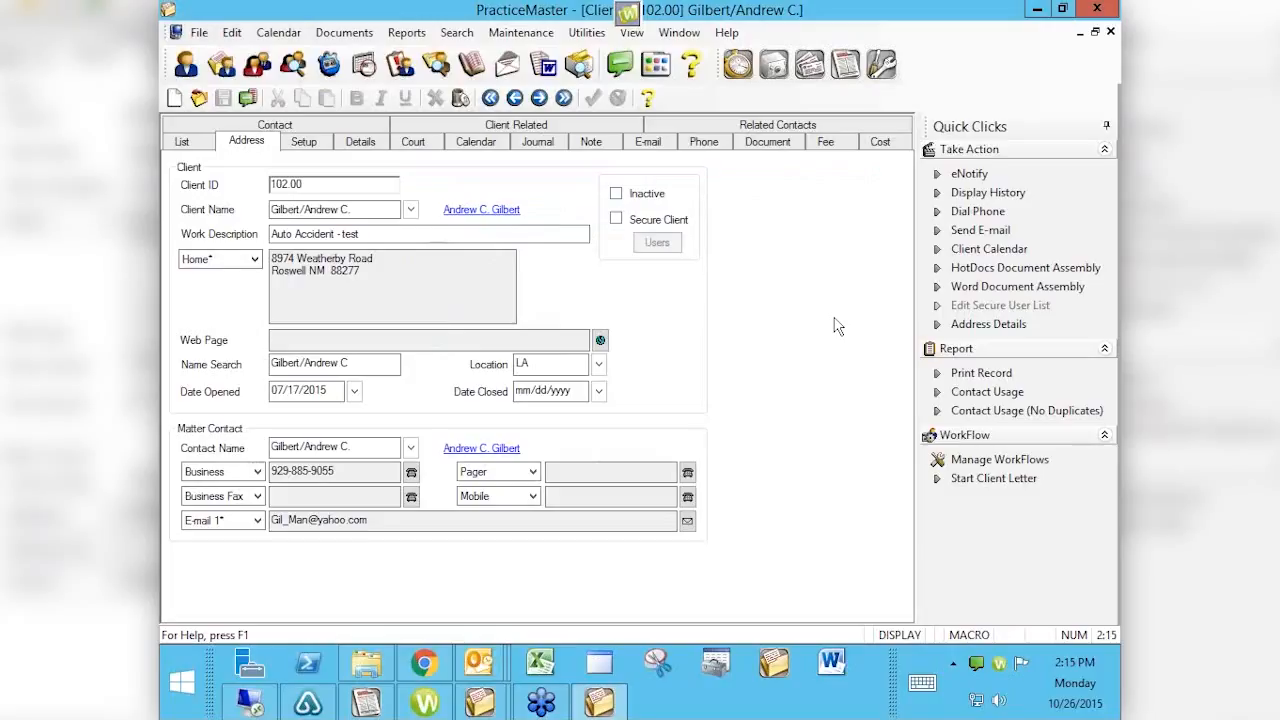
click(1110, 32)
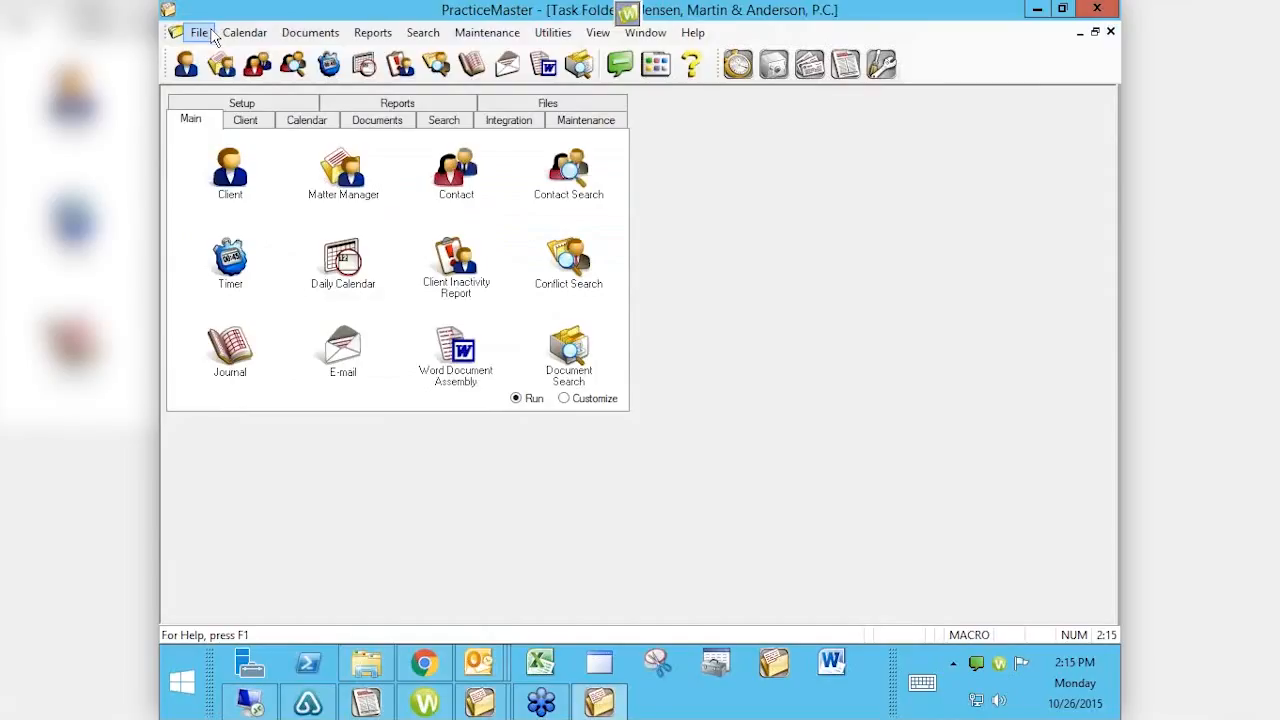
Check the History Tracking options in the Customization settings under maintenance and leave without saving changes
click(563, 126)
click(258, 189)
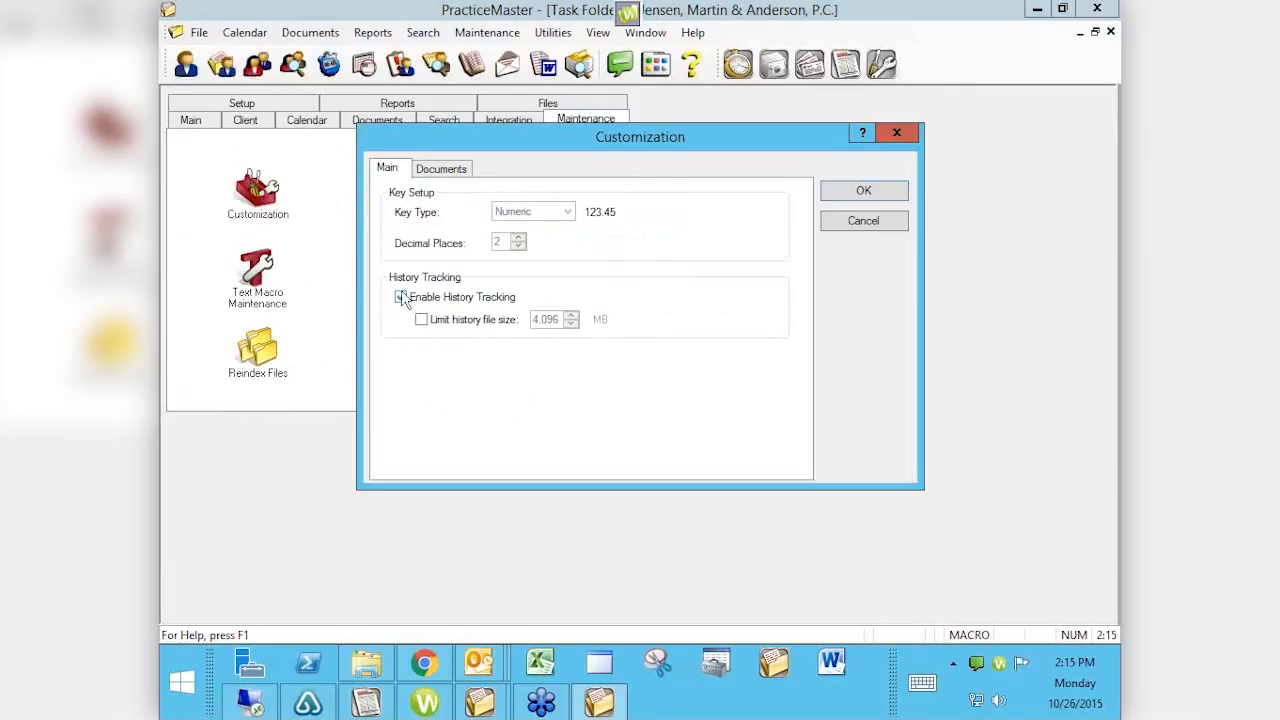
click(866, 223)
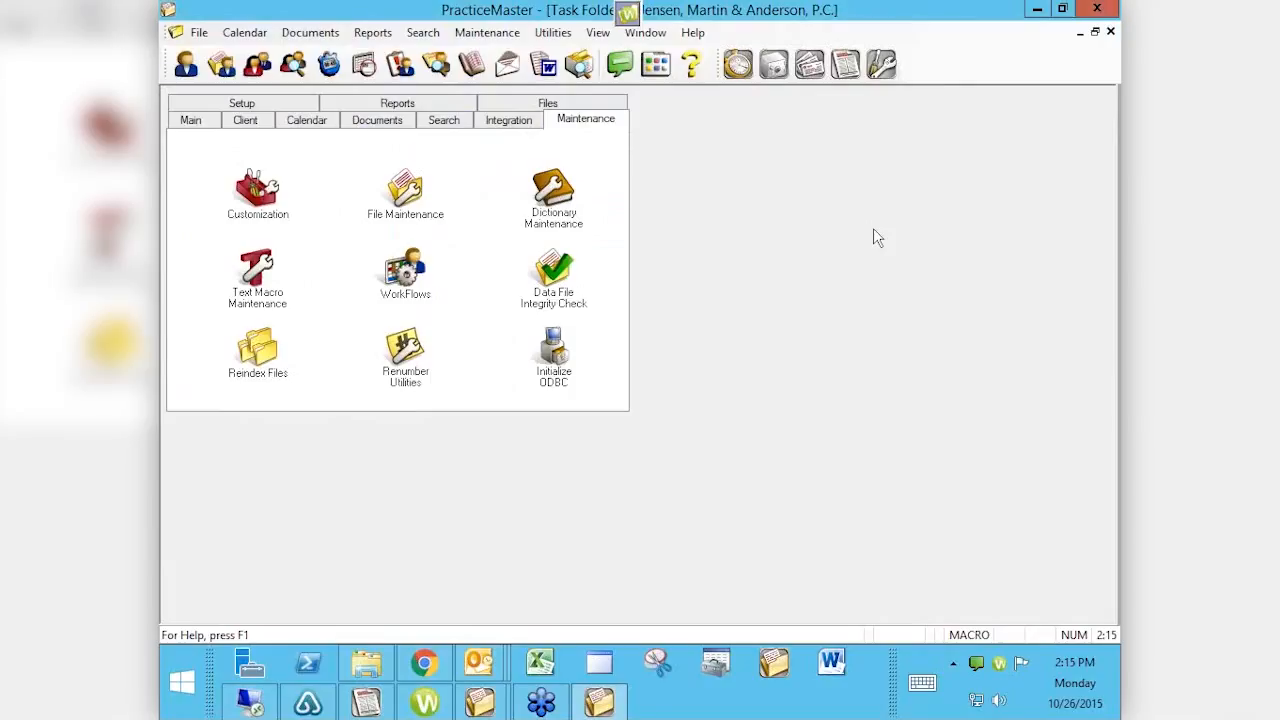
Preview the File Definition Report for the Client system file, examine its history column, and close the report
click(376, 35)
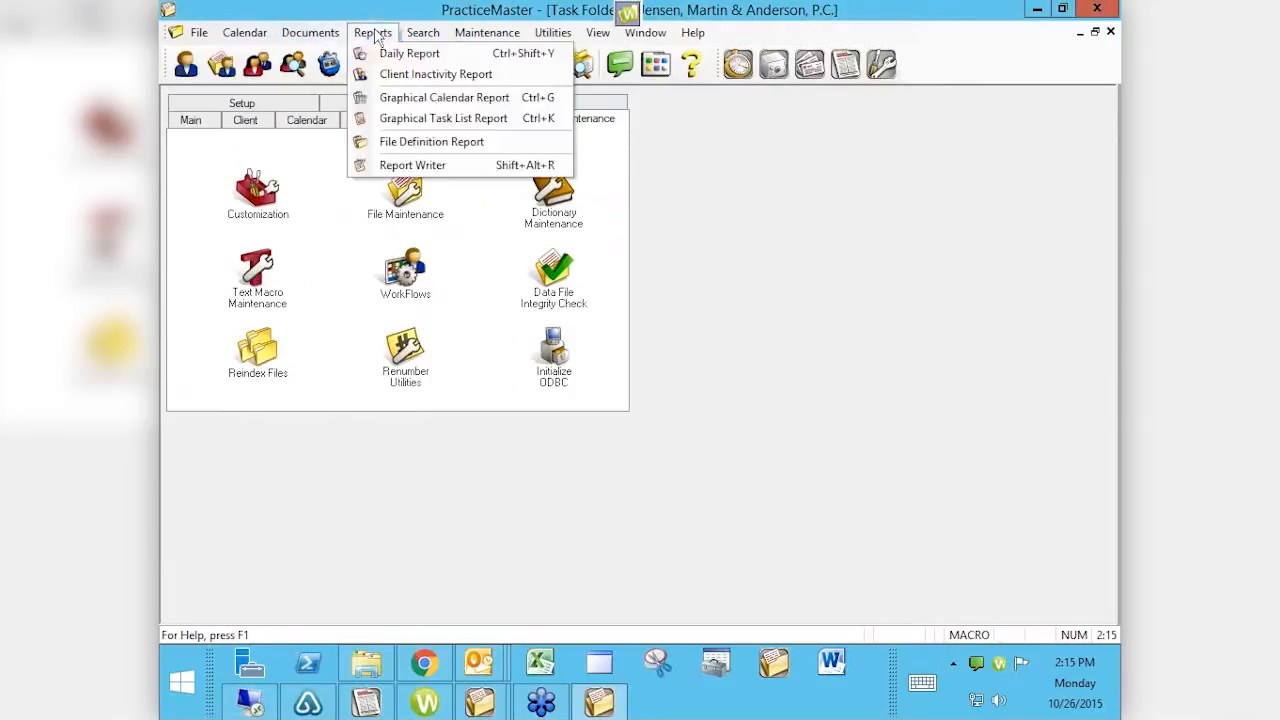
click(414, 143)
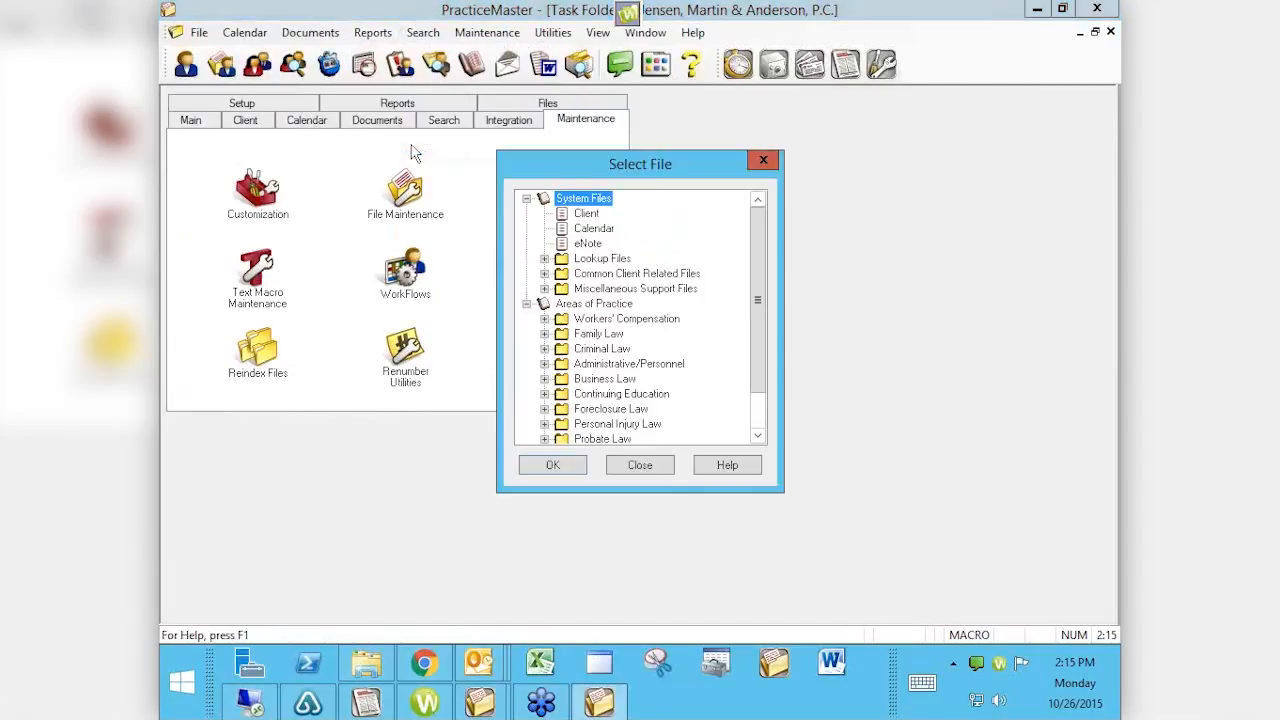
double_click(586, 215)
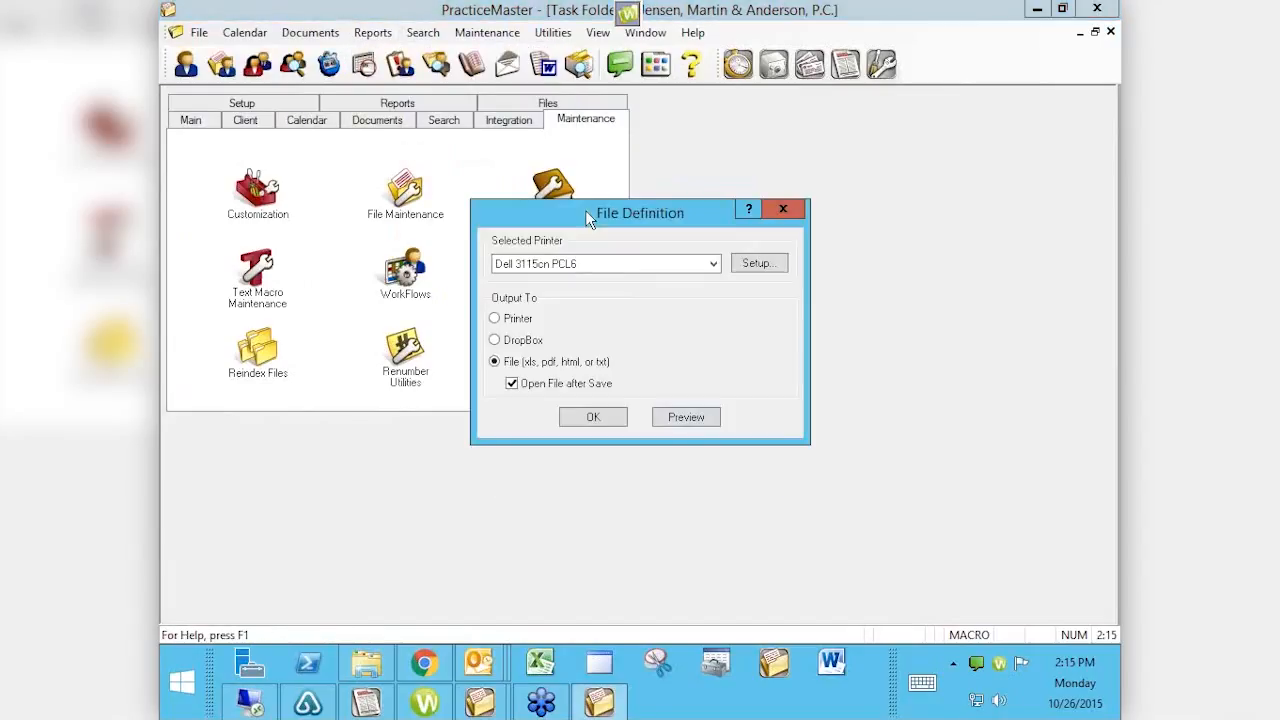
click(684, 418)
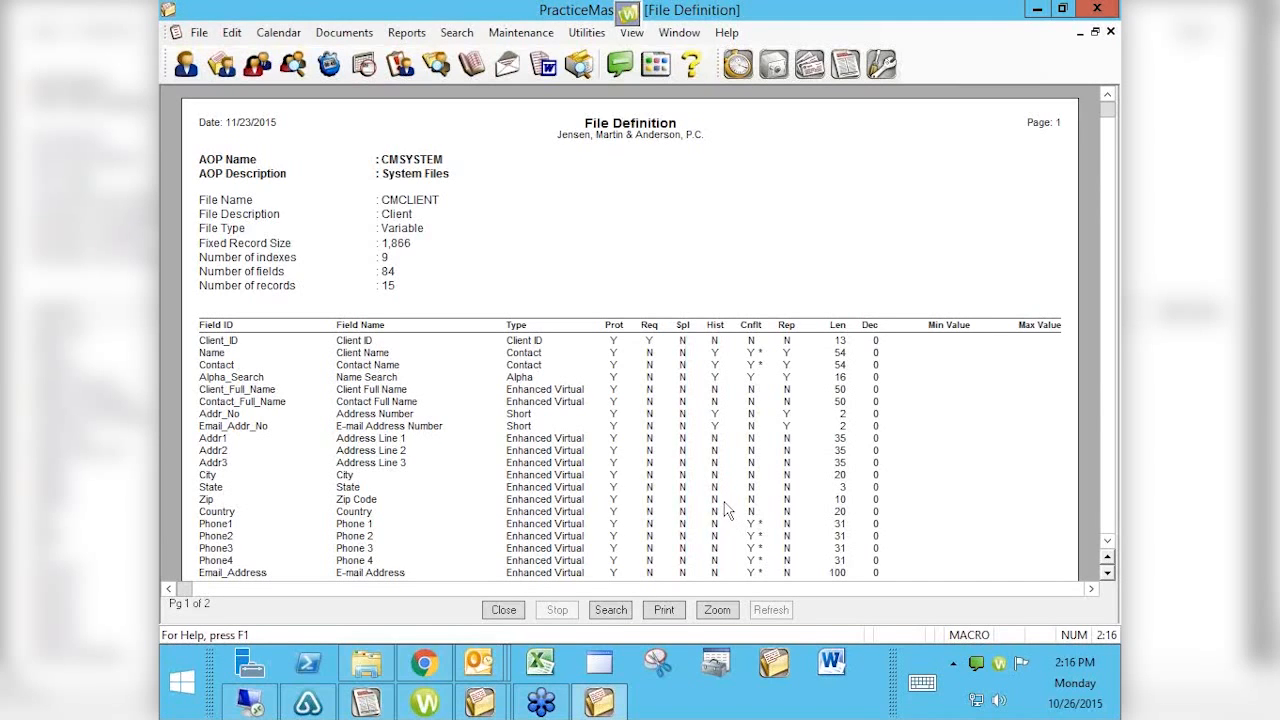
click(1110, 33)
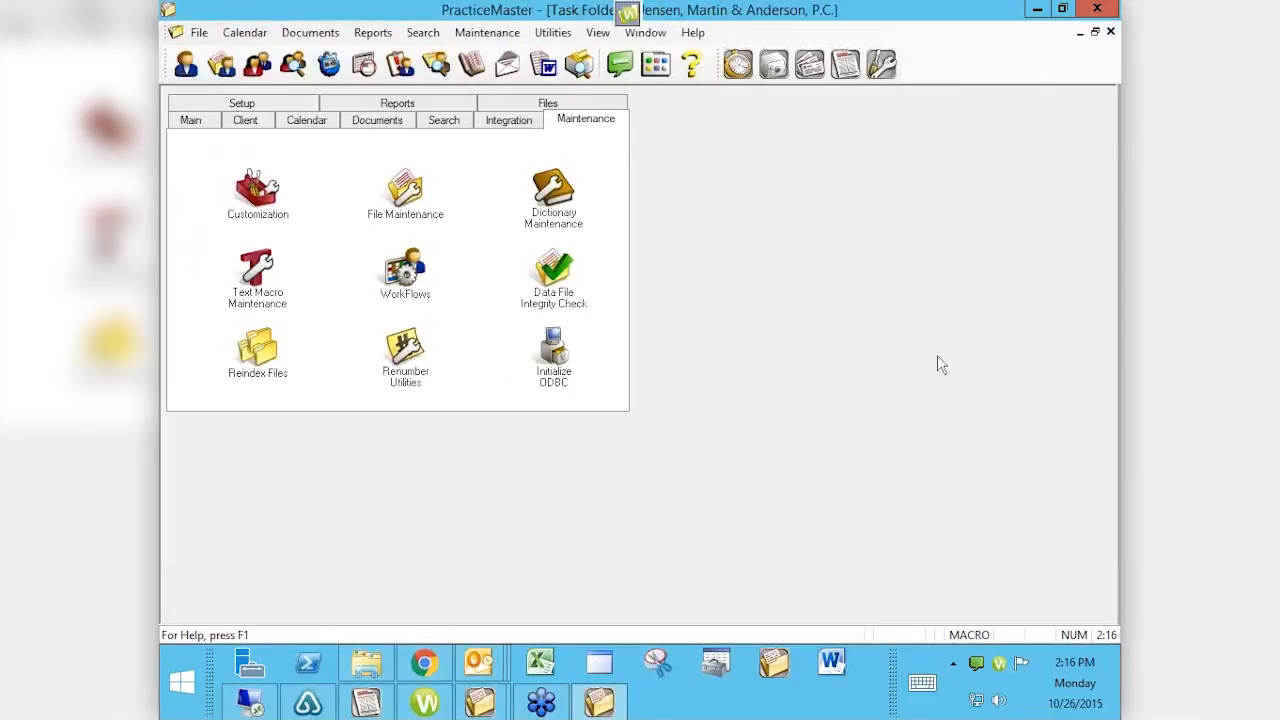
Reopen the client file, start an e-mail to the Auto Accident client, and discard the message without saving
click(192, 120)
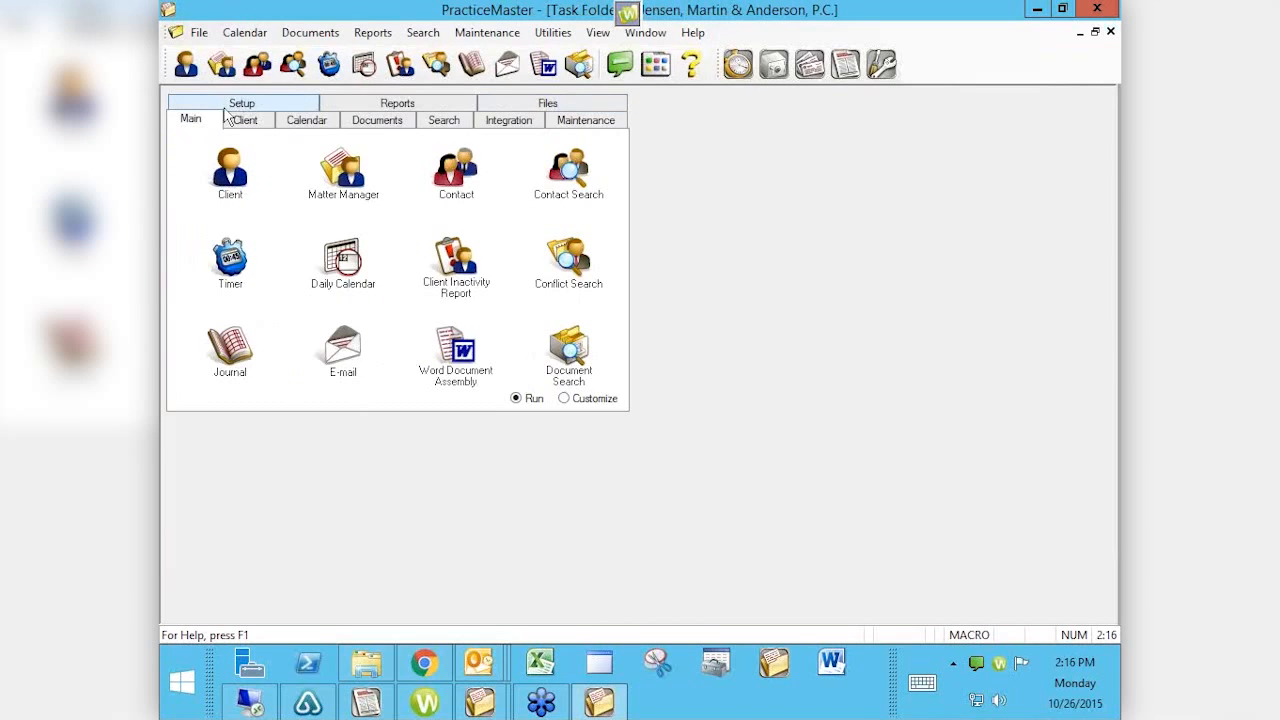
click(230, 170)
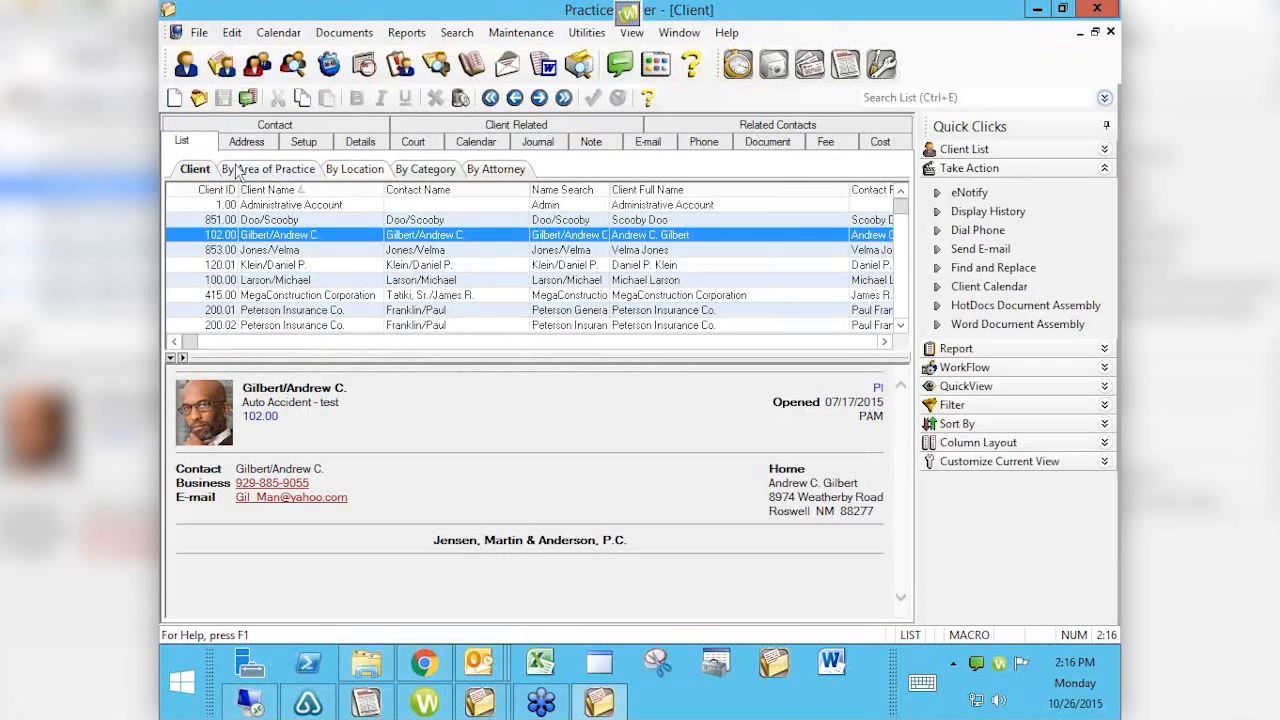
click(1005, 257)
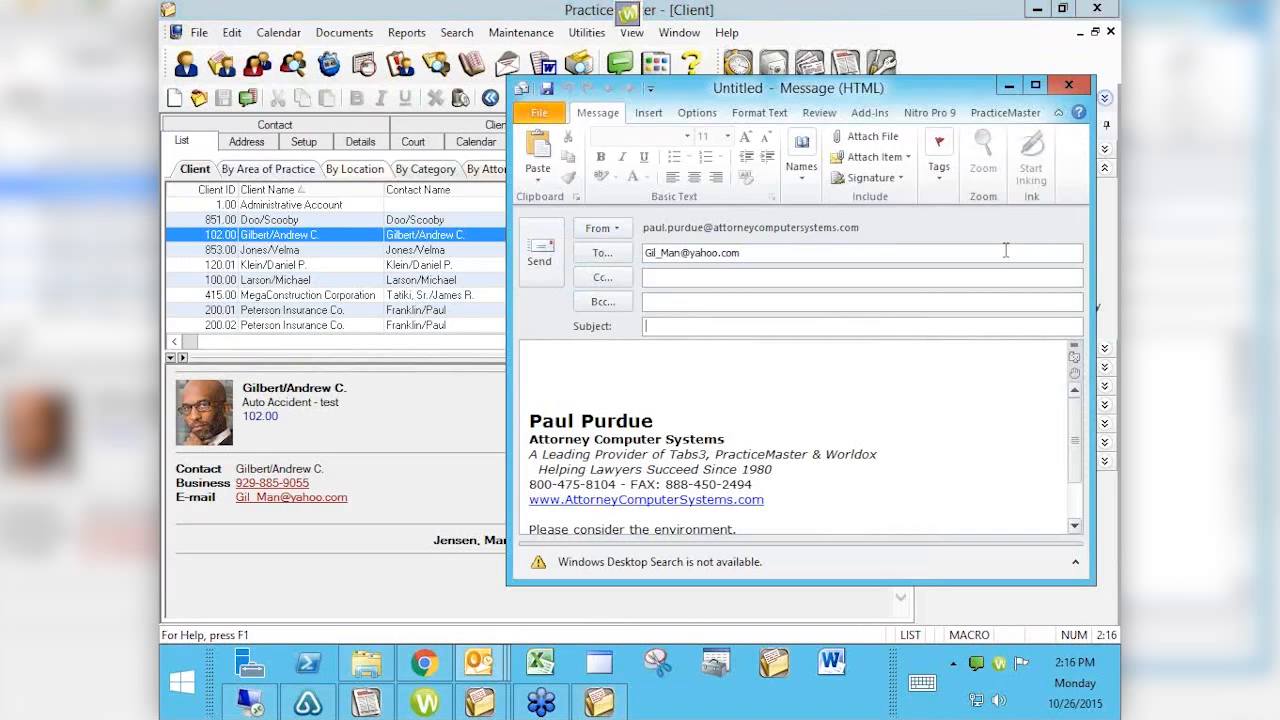
click(1070, 87)
click(643, 380)
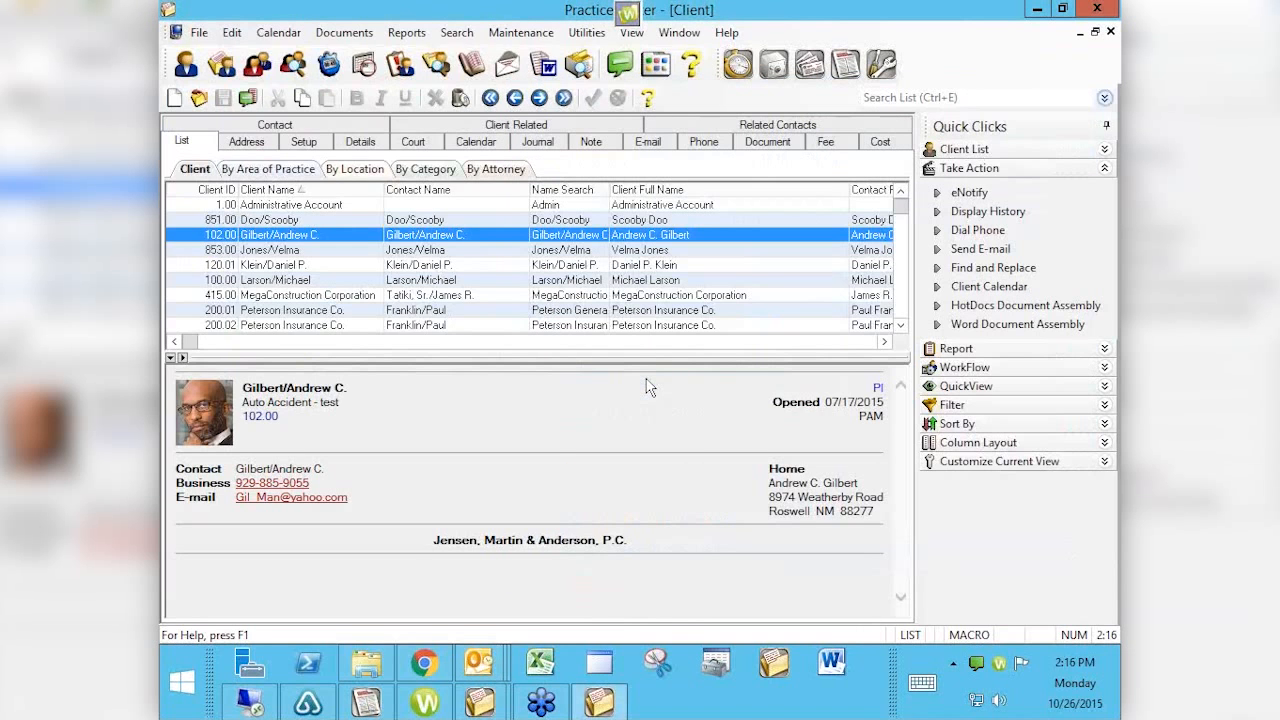
Add MegaConstruction Corporation and the client directly above it to the selection, start one e-mail to all three, and discard it
ctrl+click(437, 296)
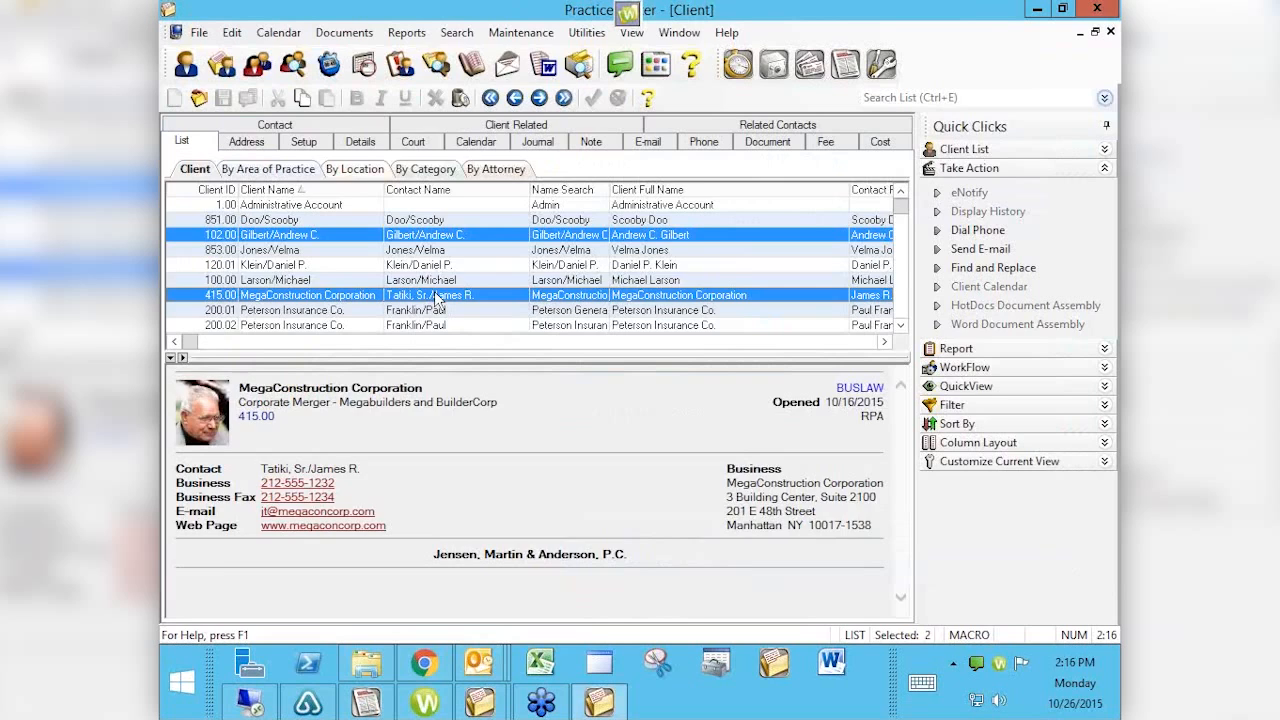
ctrl+click(434, 279)
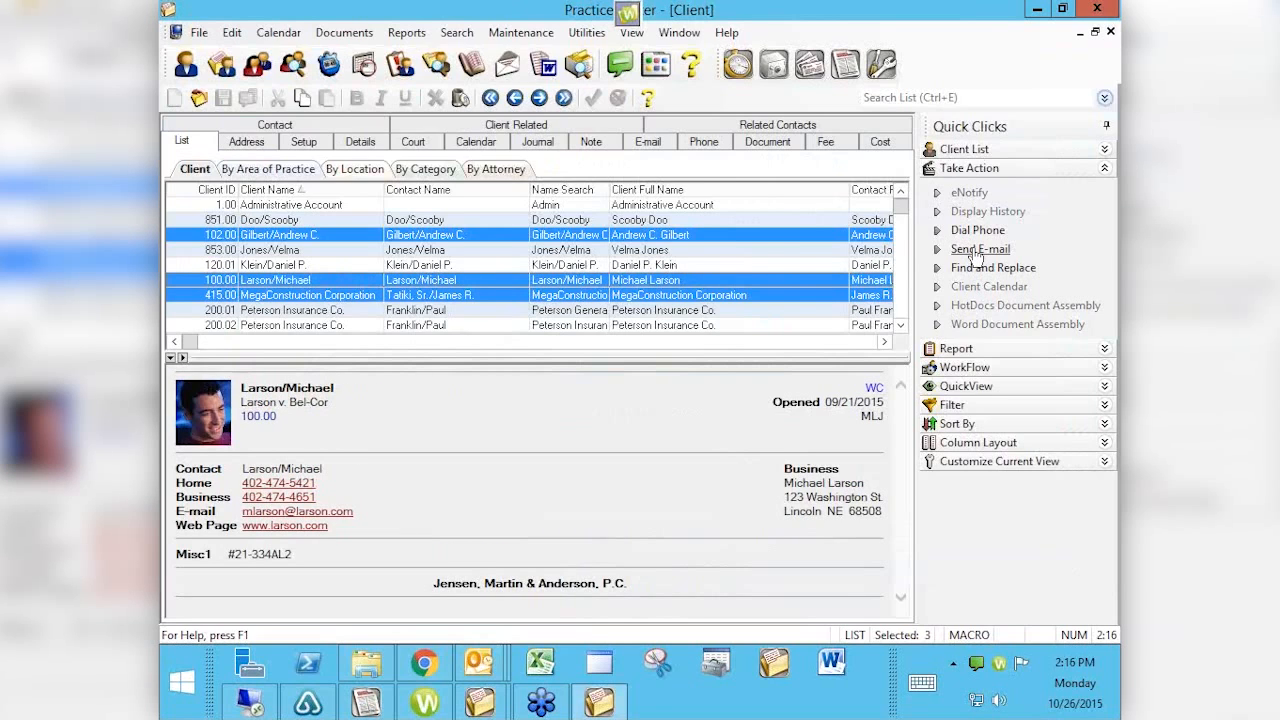
click(975, 252)
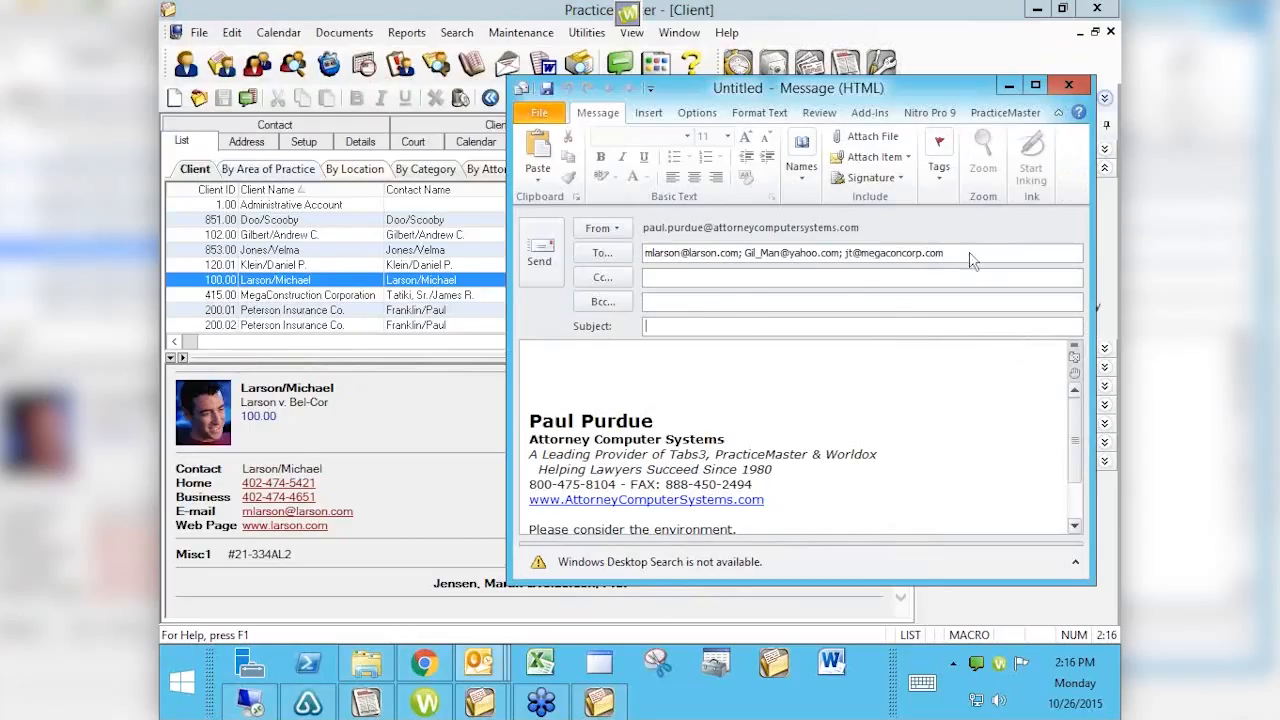
click(1067, 86)
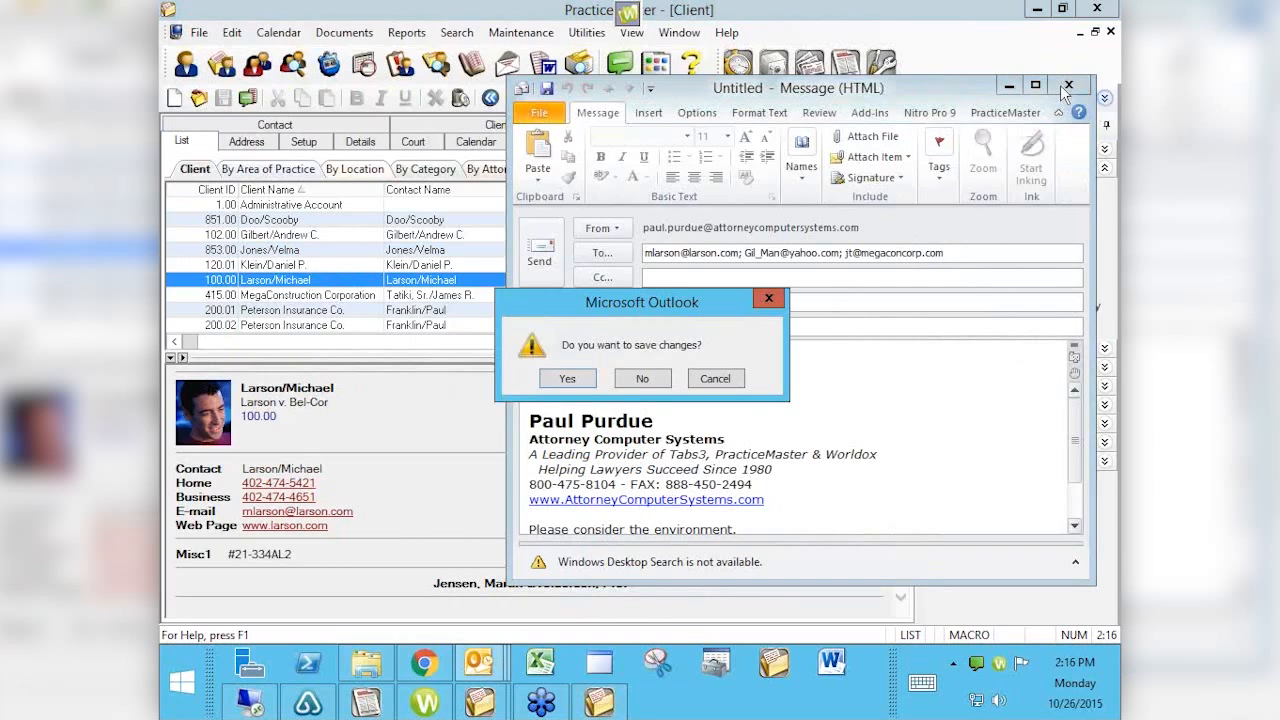
click(642, 378)
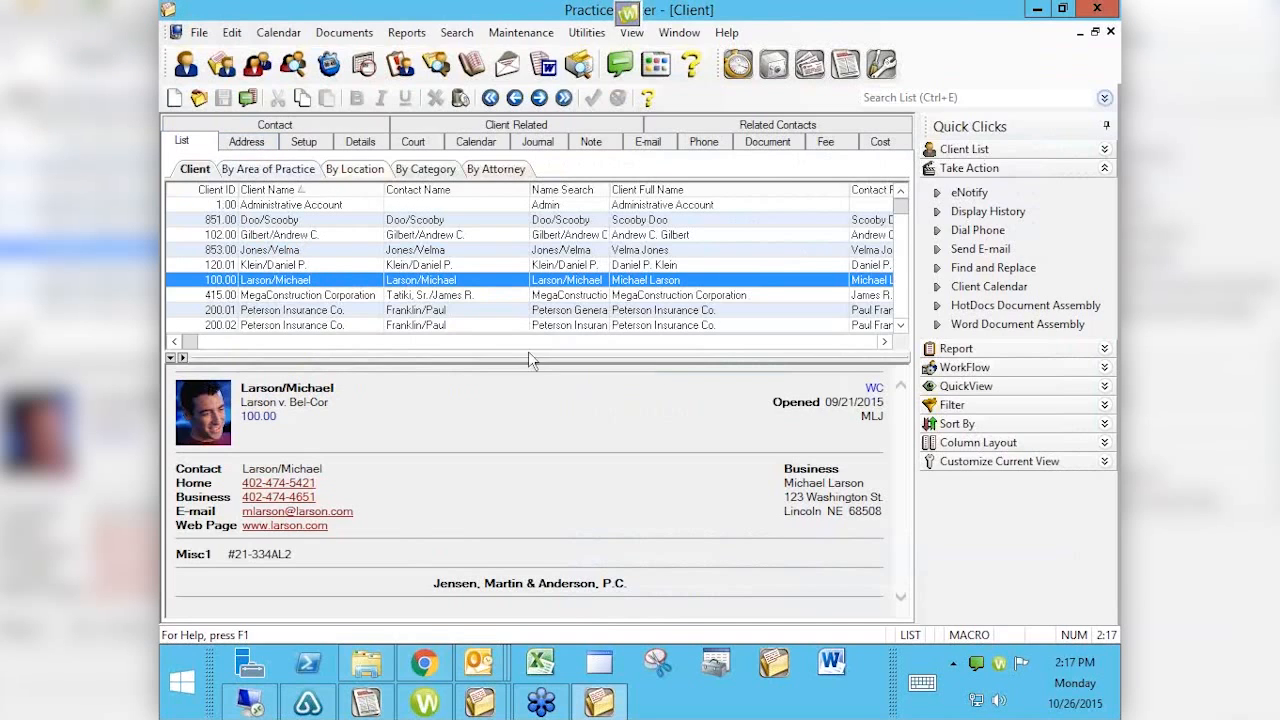
Look over the E-mail Address column in the client list, and open Find and Replace and close it without replacing anything
click(688, 342)
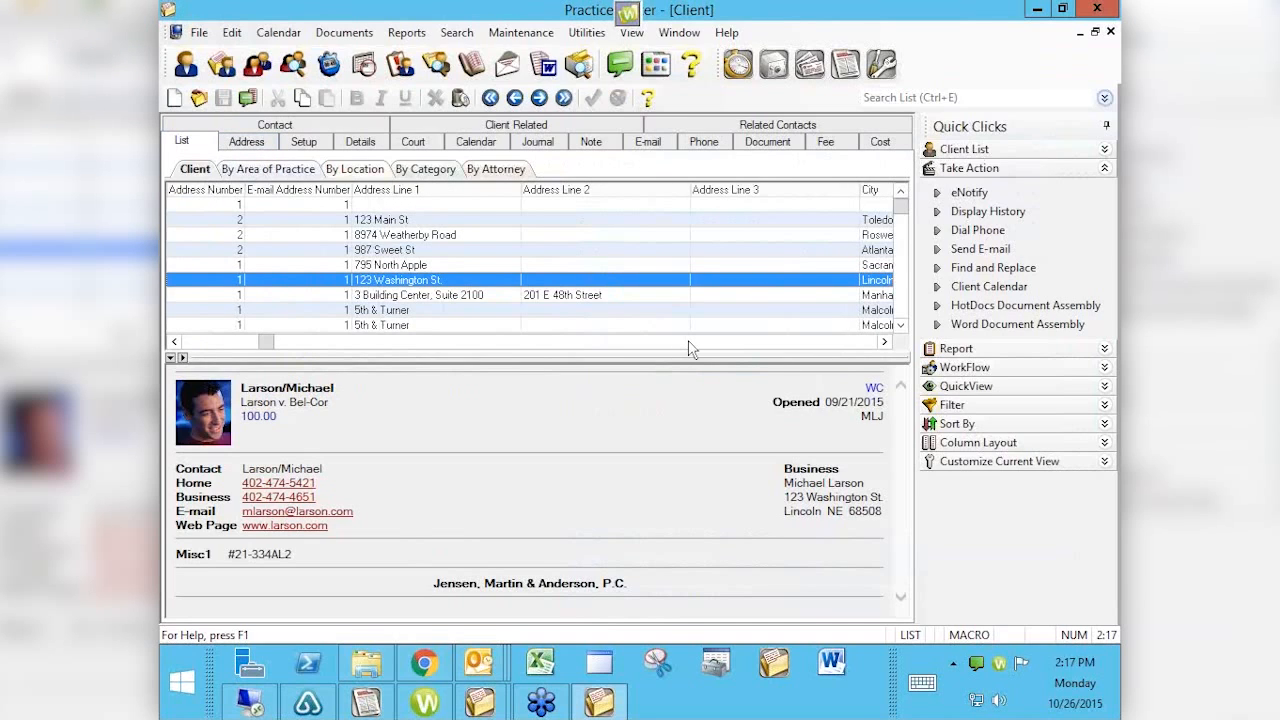
click(688, 345)
click(735, 345)
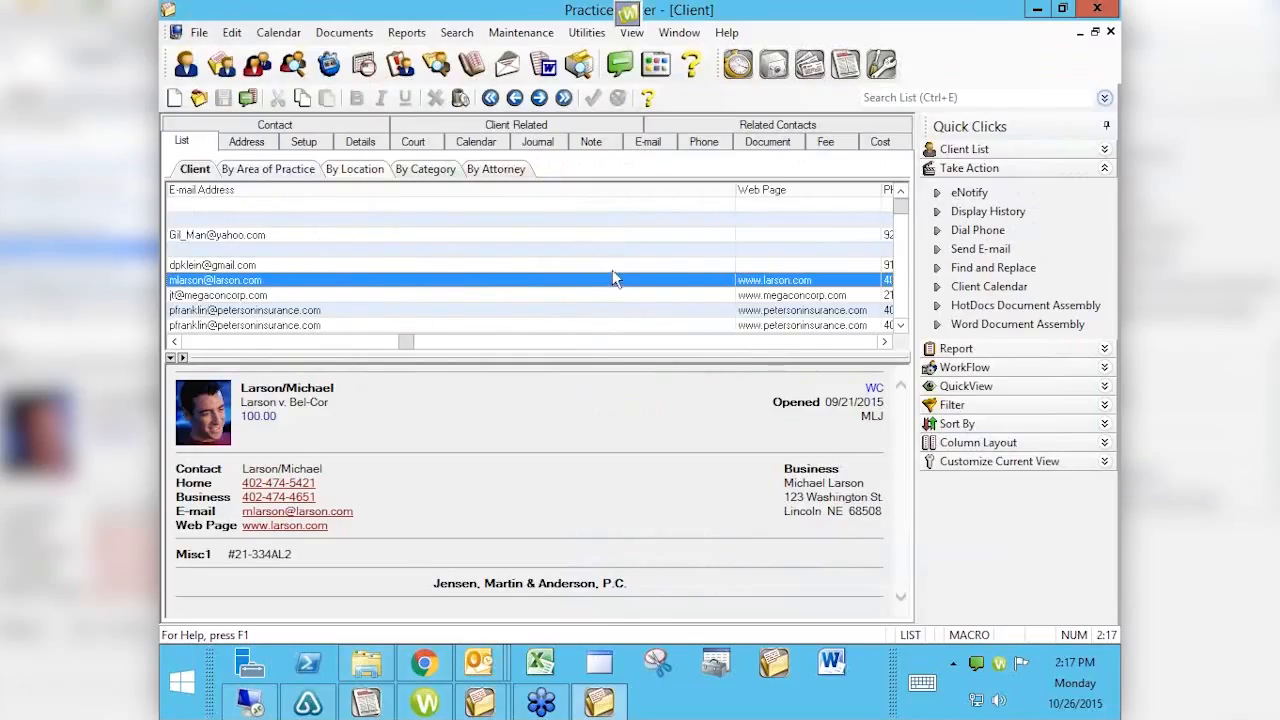
click(970, 270)
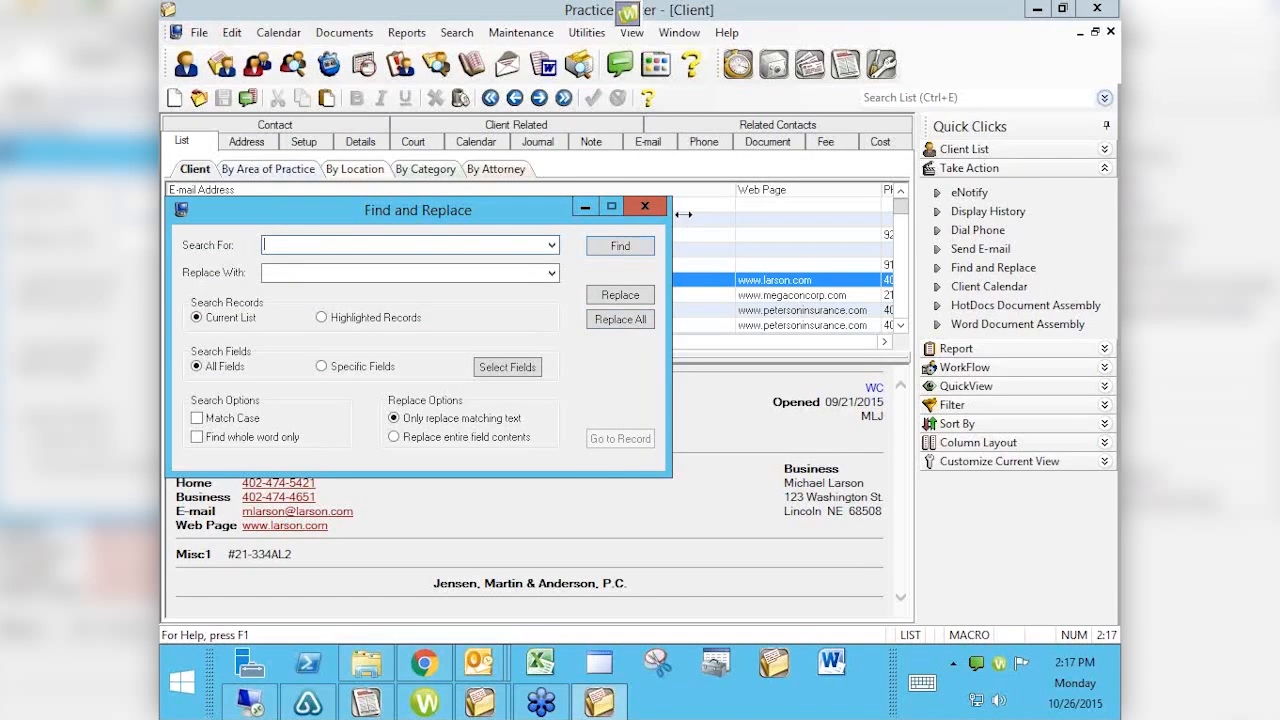
click(644, 207)
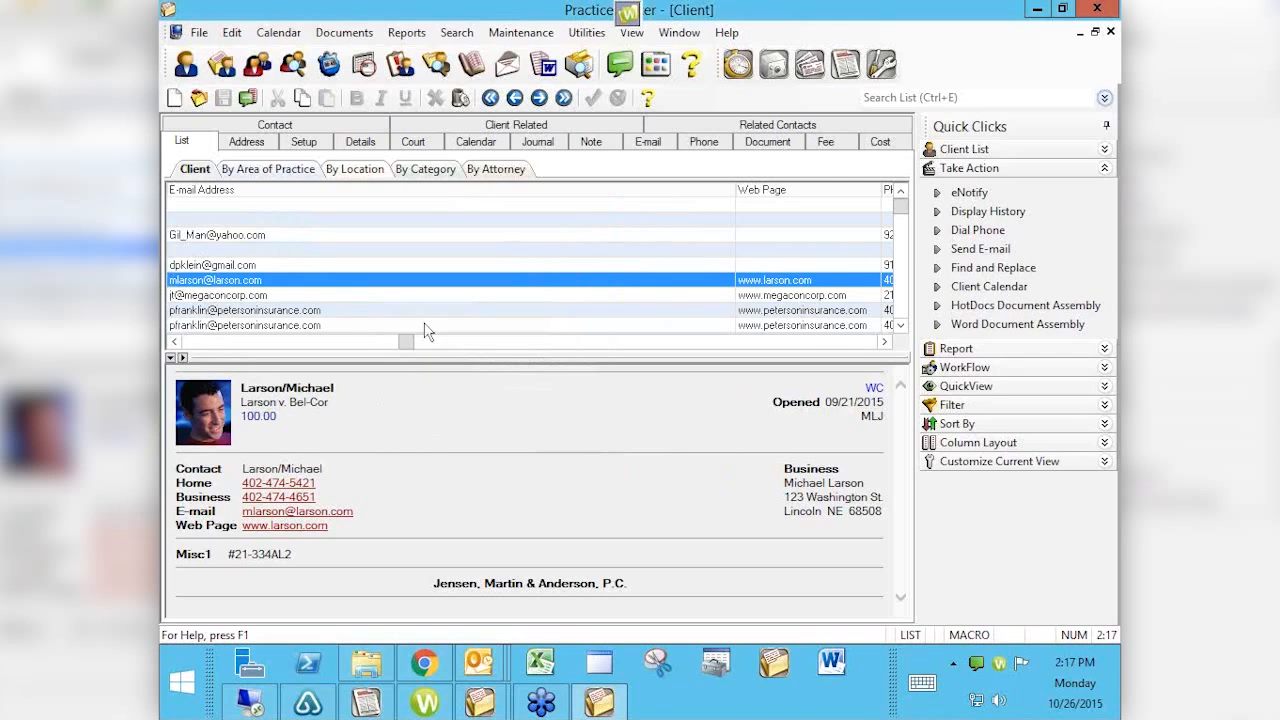
drag(407, 344, 170, 345)
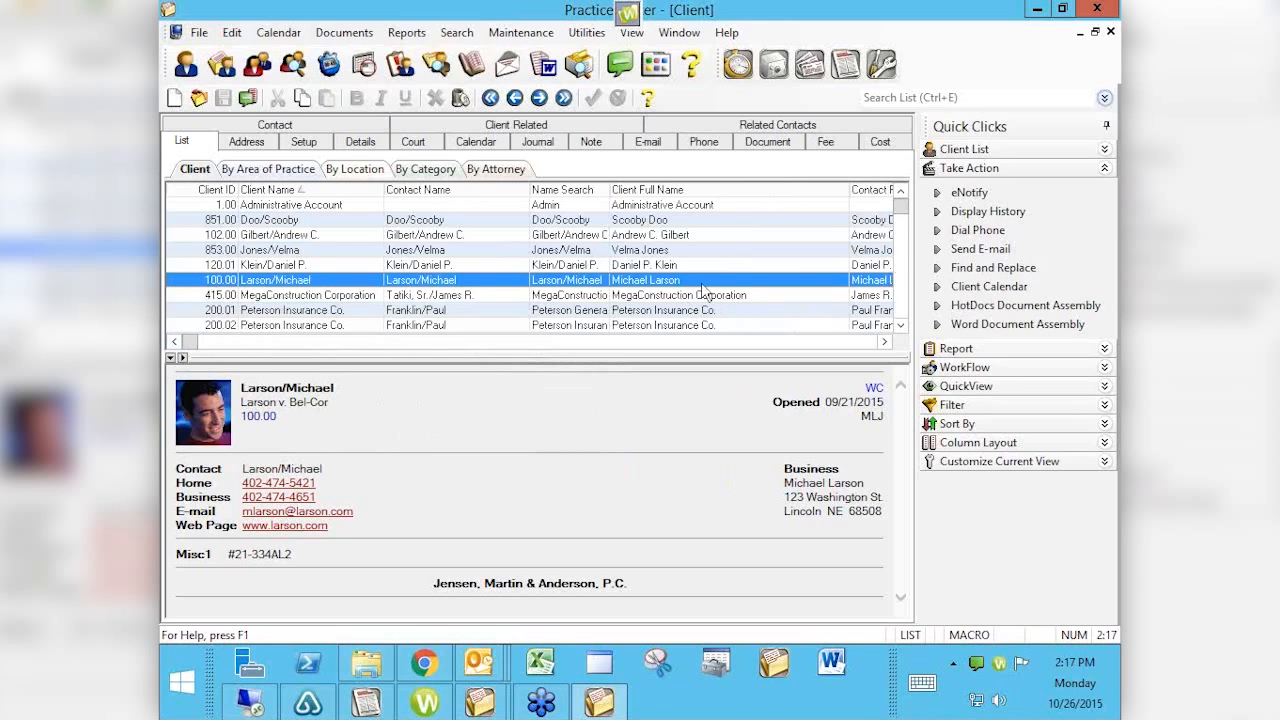
Display the client calendar for the client directly above MegaConstruction Corporation and for the Split Fee client, closing each calendar
click(985, 288)
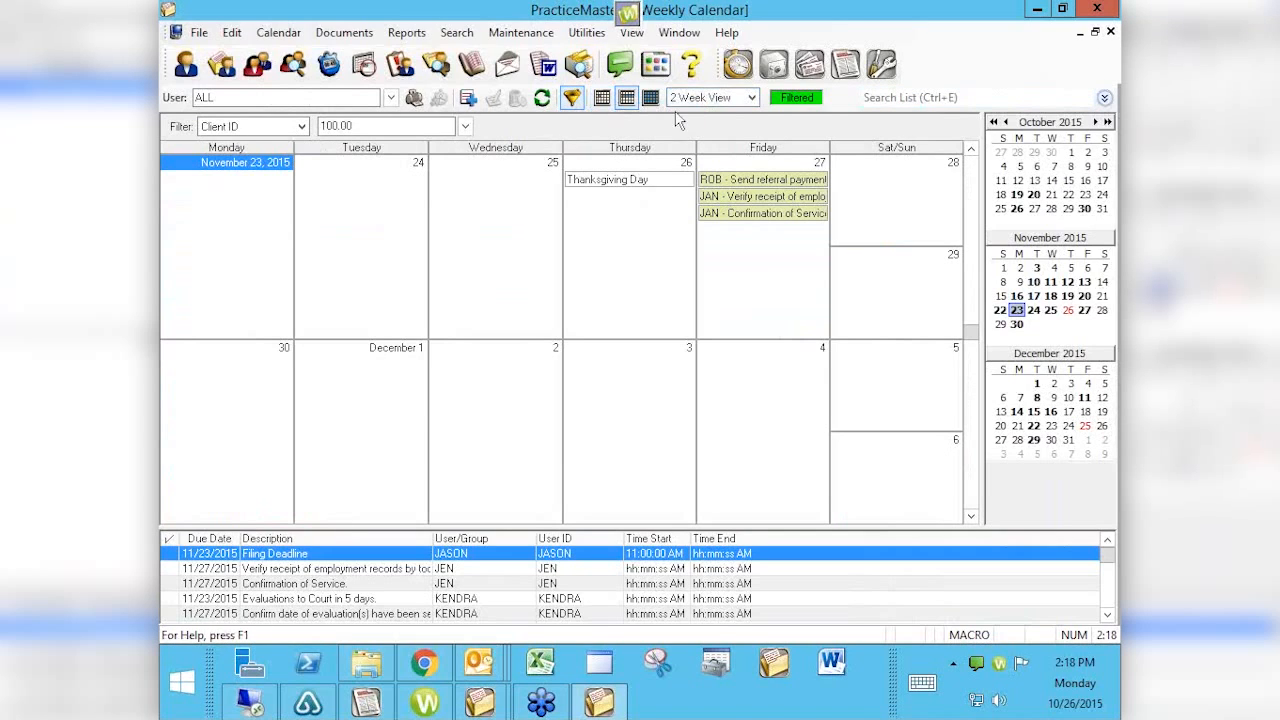
click(1110, 33)
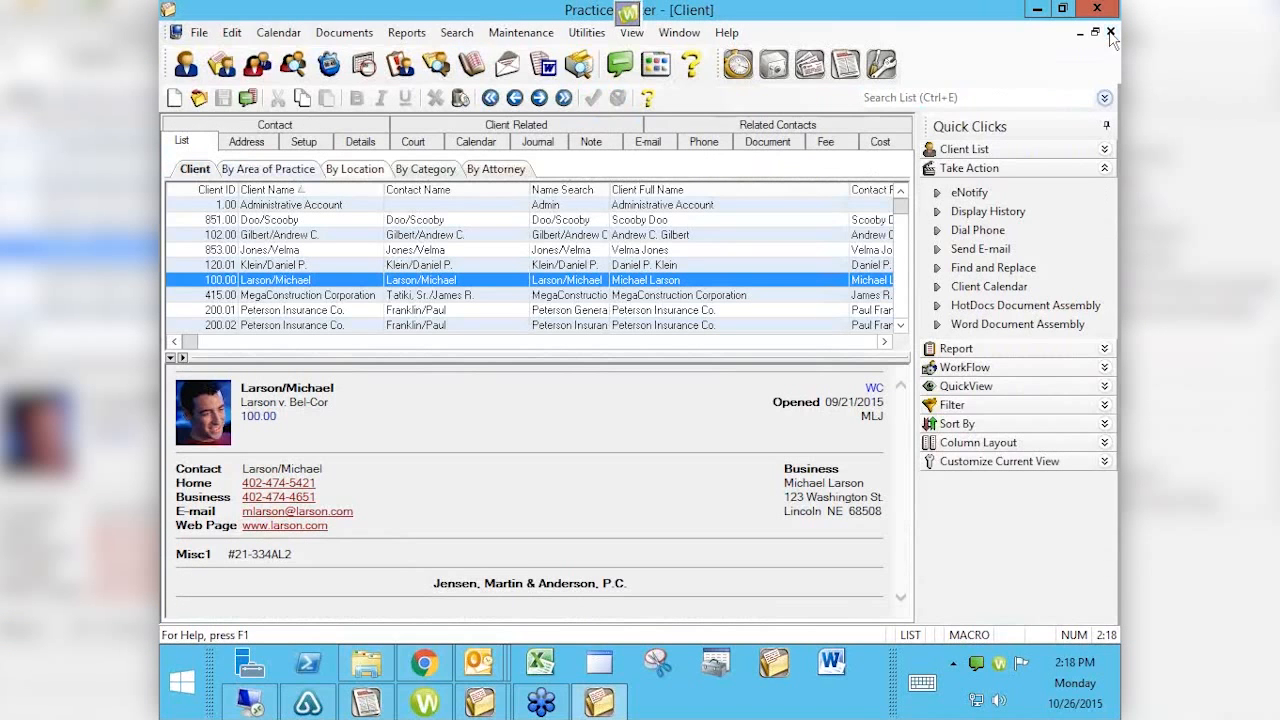
click(763, 249)
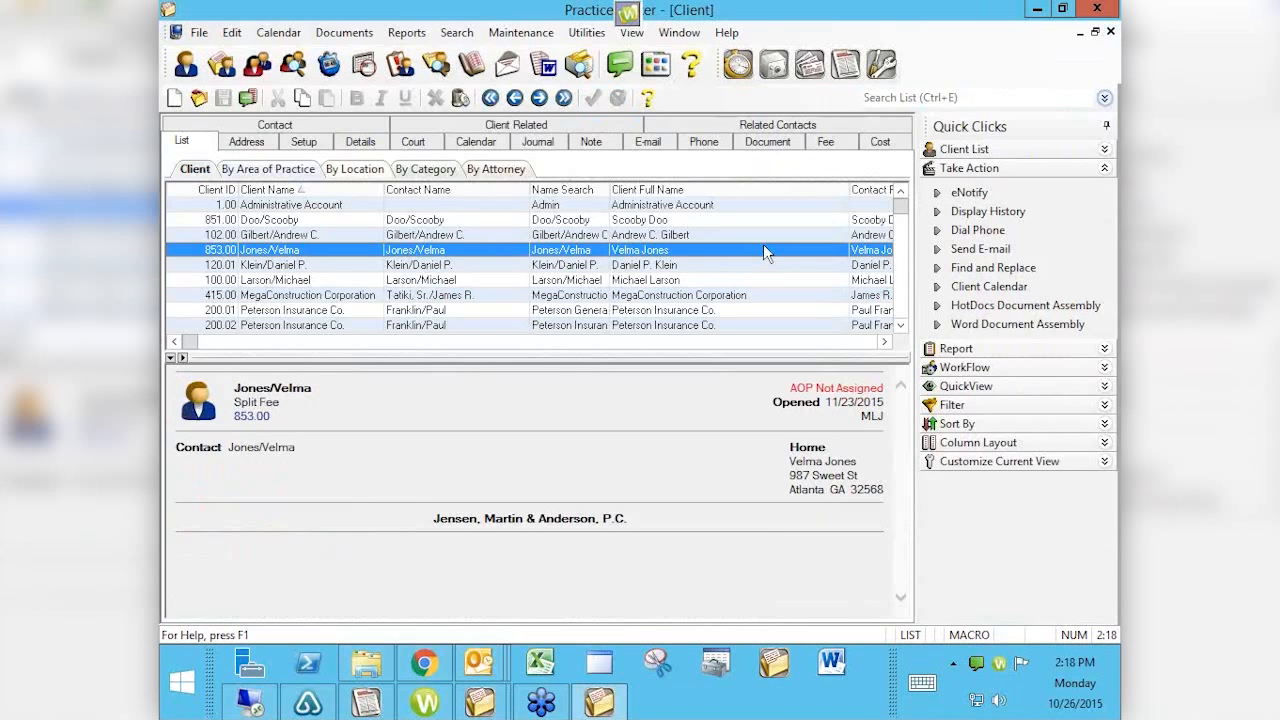
click(976, 290)
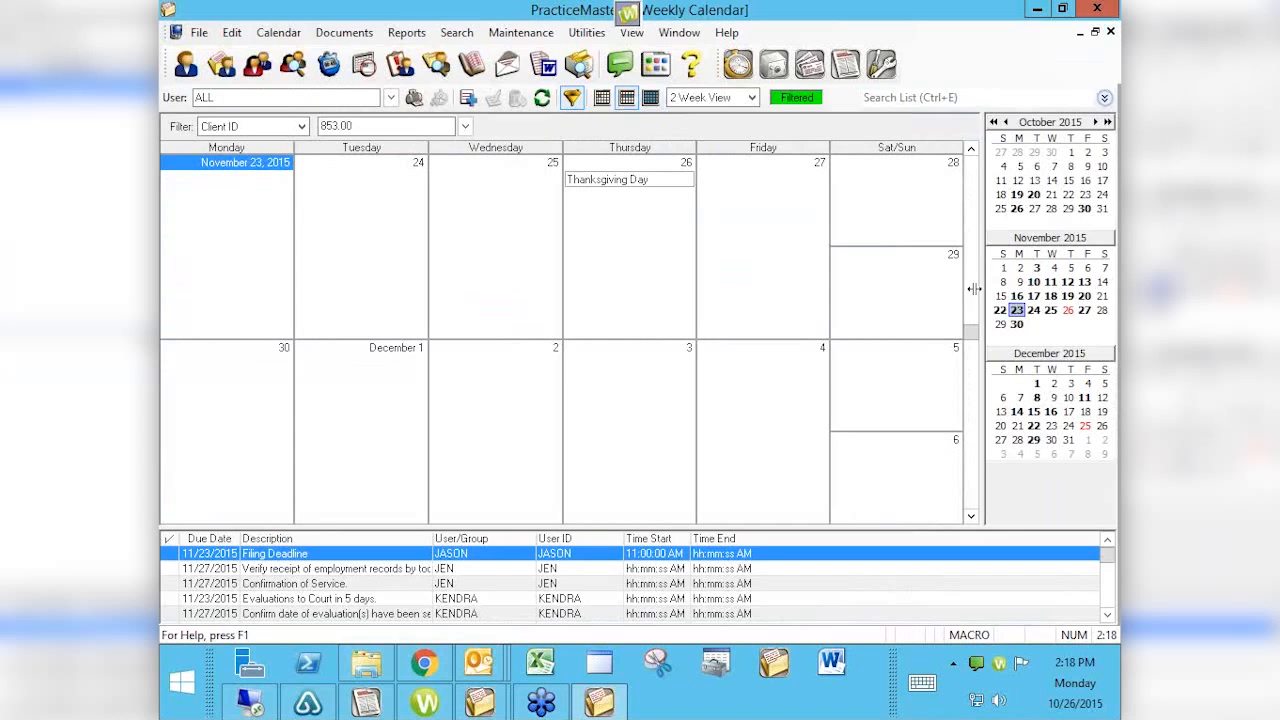
click(1110, 32)
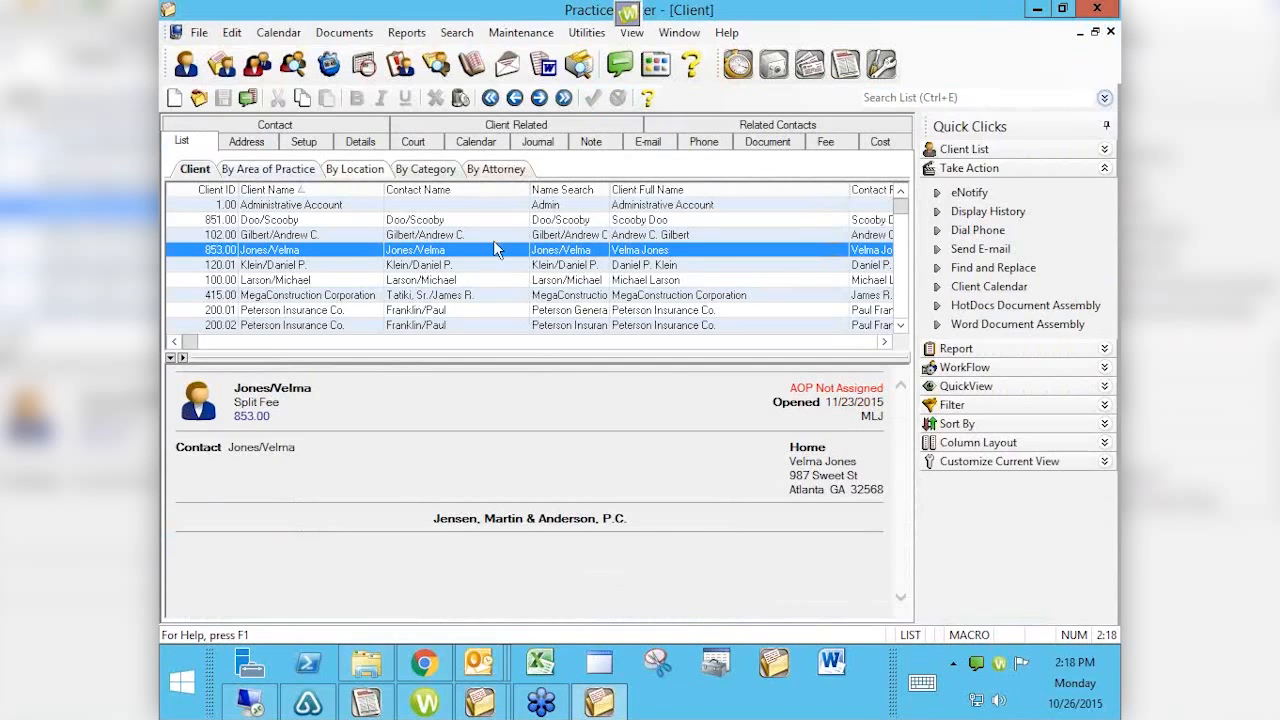
Start Word Document Assembly for Peterson Insurance Co.'s General Legal Counsel matter, view the available templates, and cancel
click(505, 297)
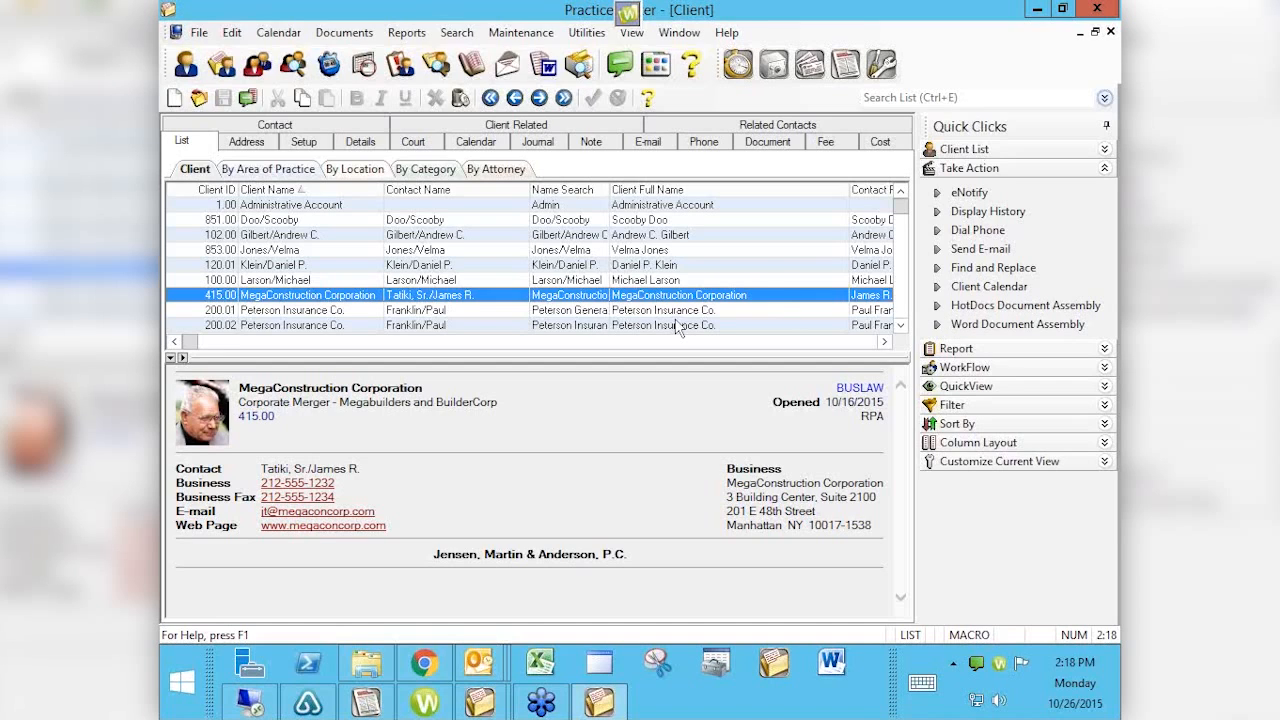
click(518, 313)
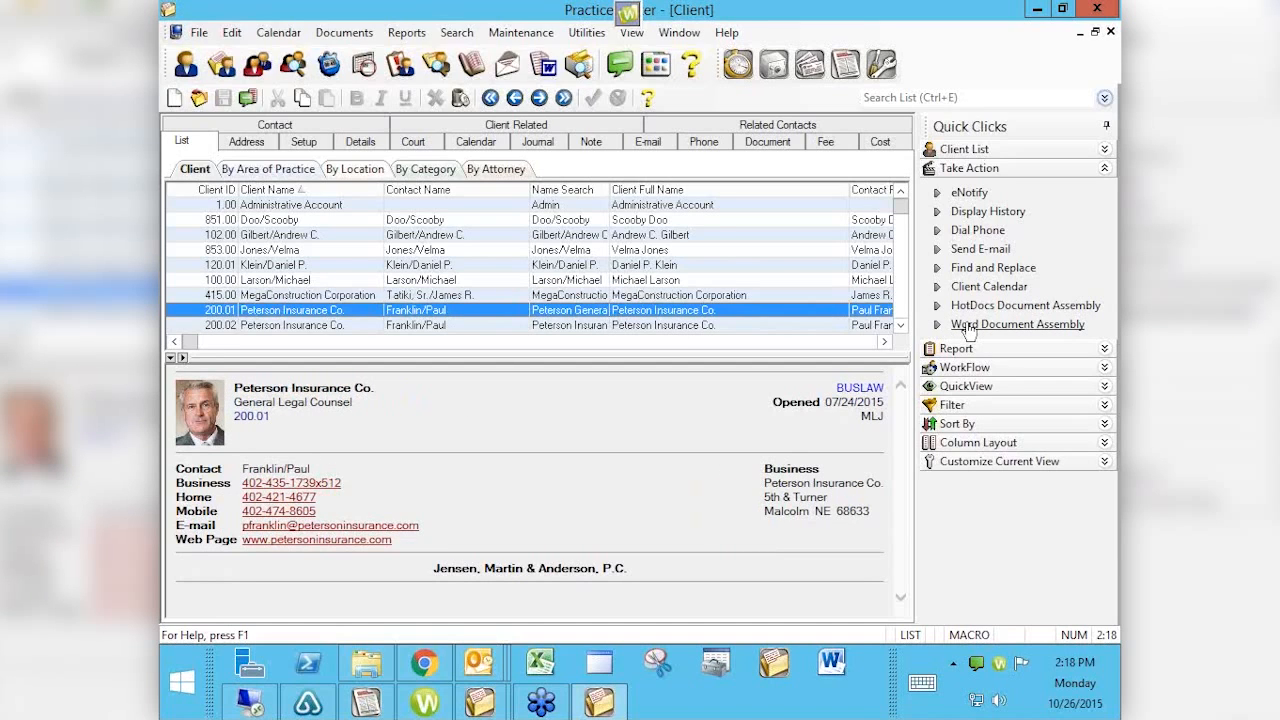
click(966, 326)
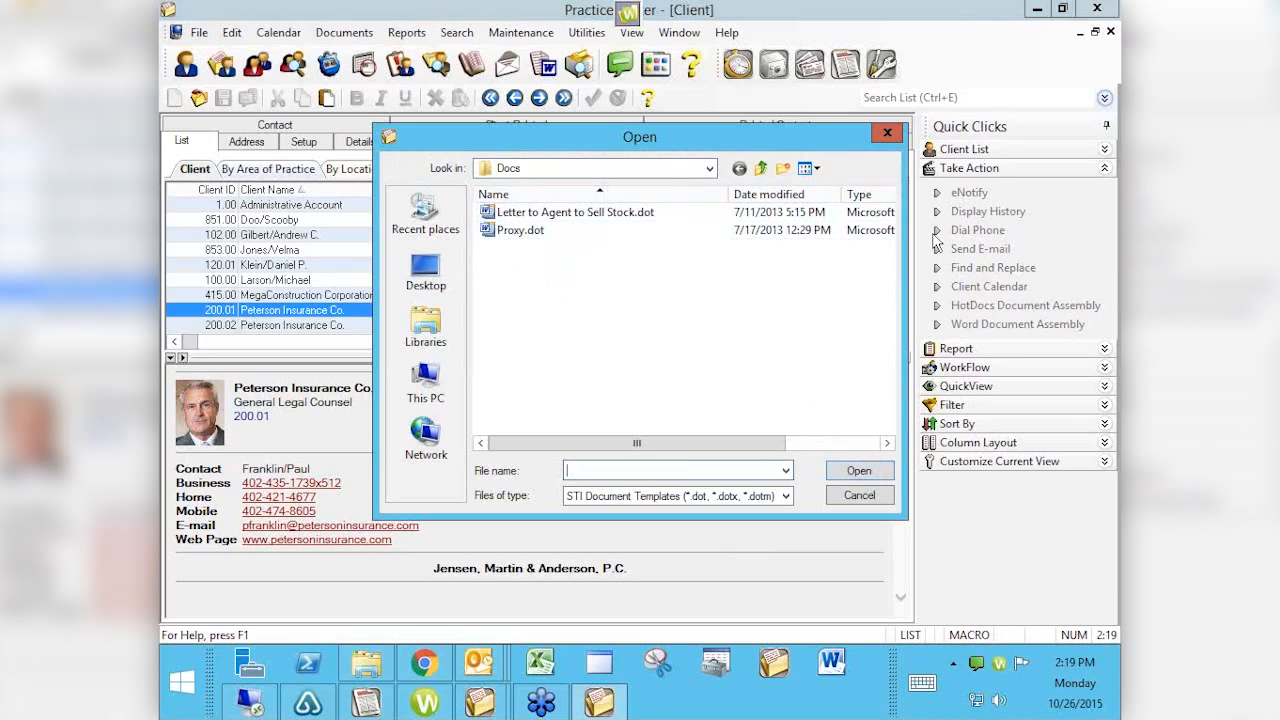
click(887, 132)
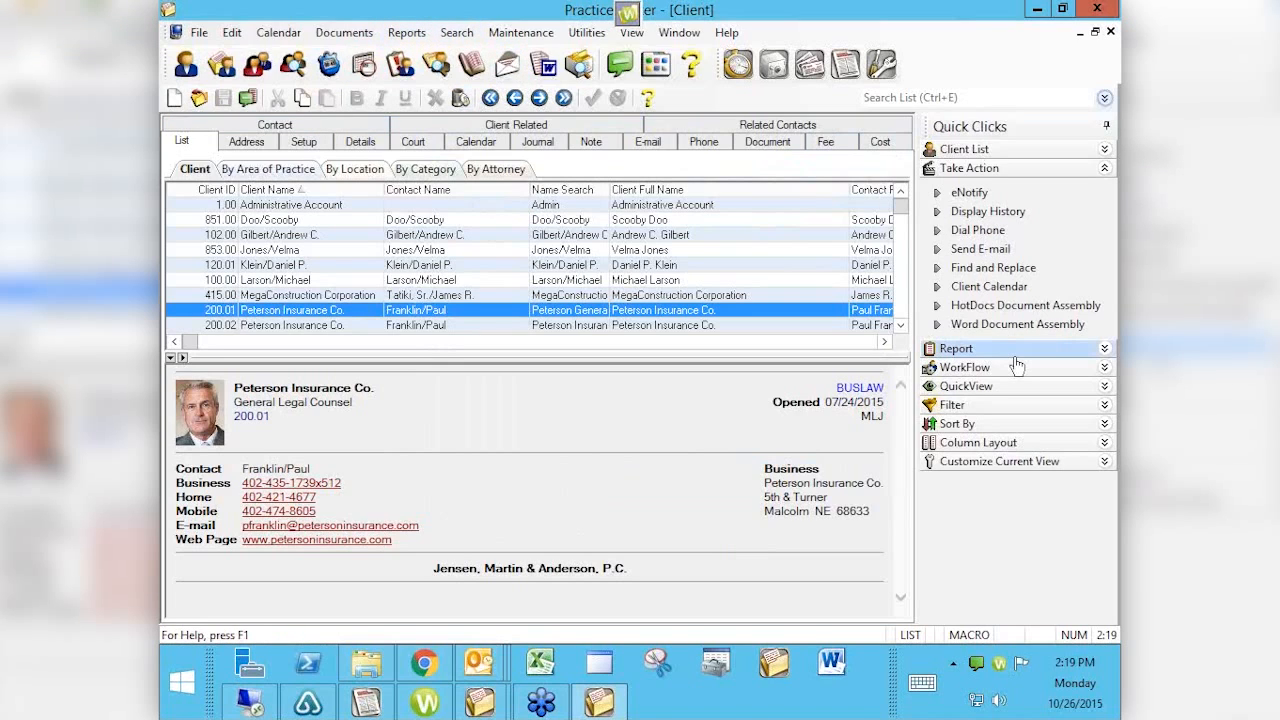
Collapse the Take Action section of Quick Clicks and expand the Report section
click(1105, 170)
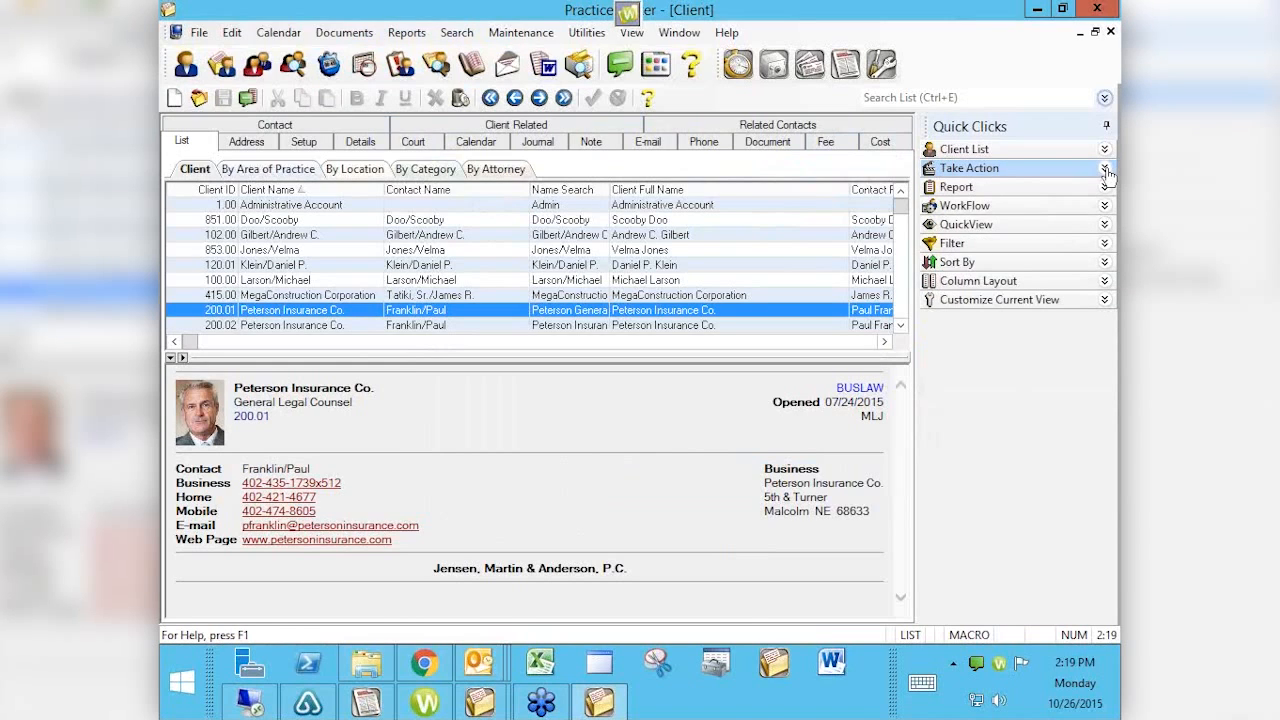
click(1105, 188)
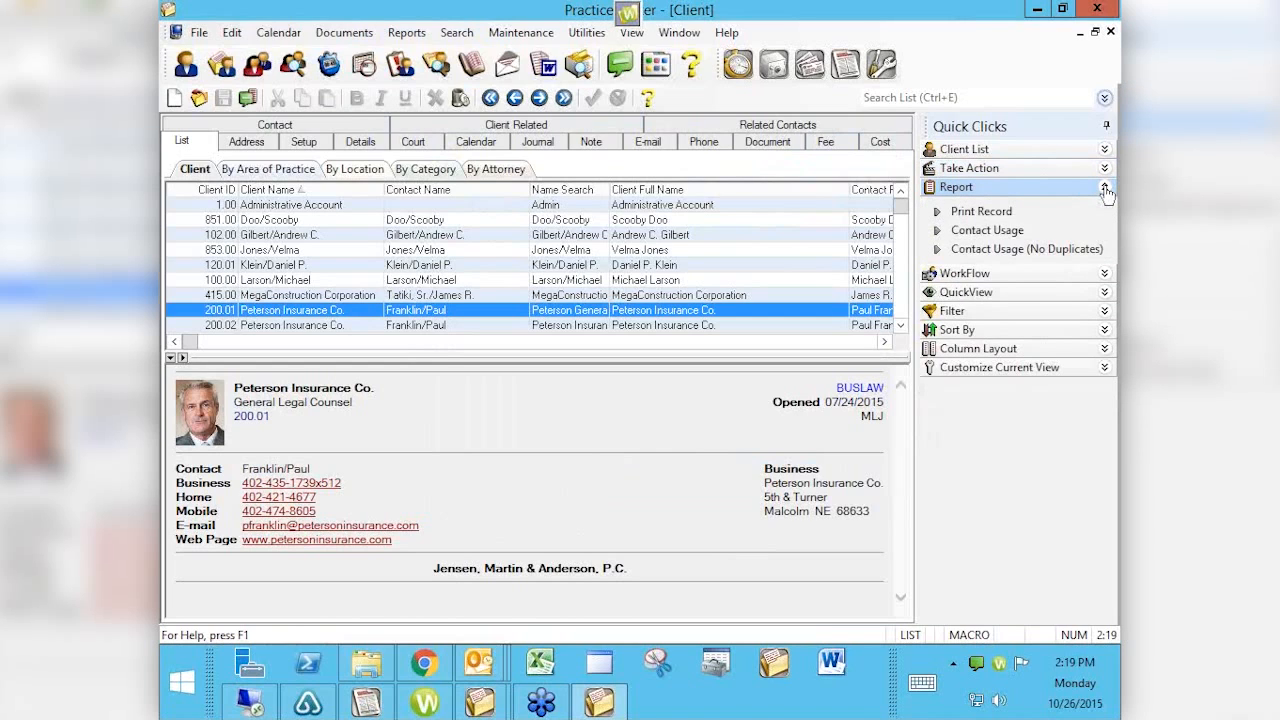
Generate the Print Record report for Peterson Insurance Co.'s General Legal Counsel matter, review both pages, and close the report
click(985, 212)
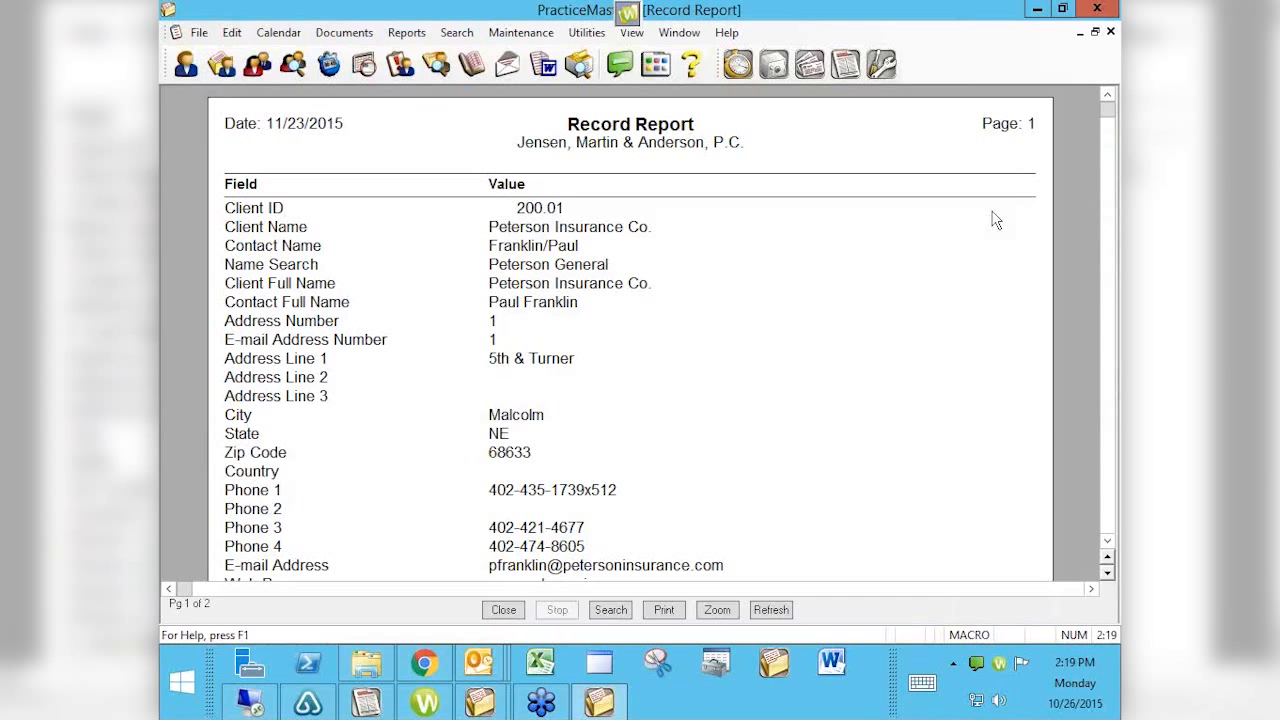
scroll(766, 366, down, 3)
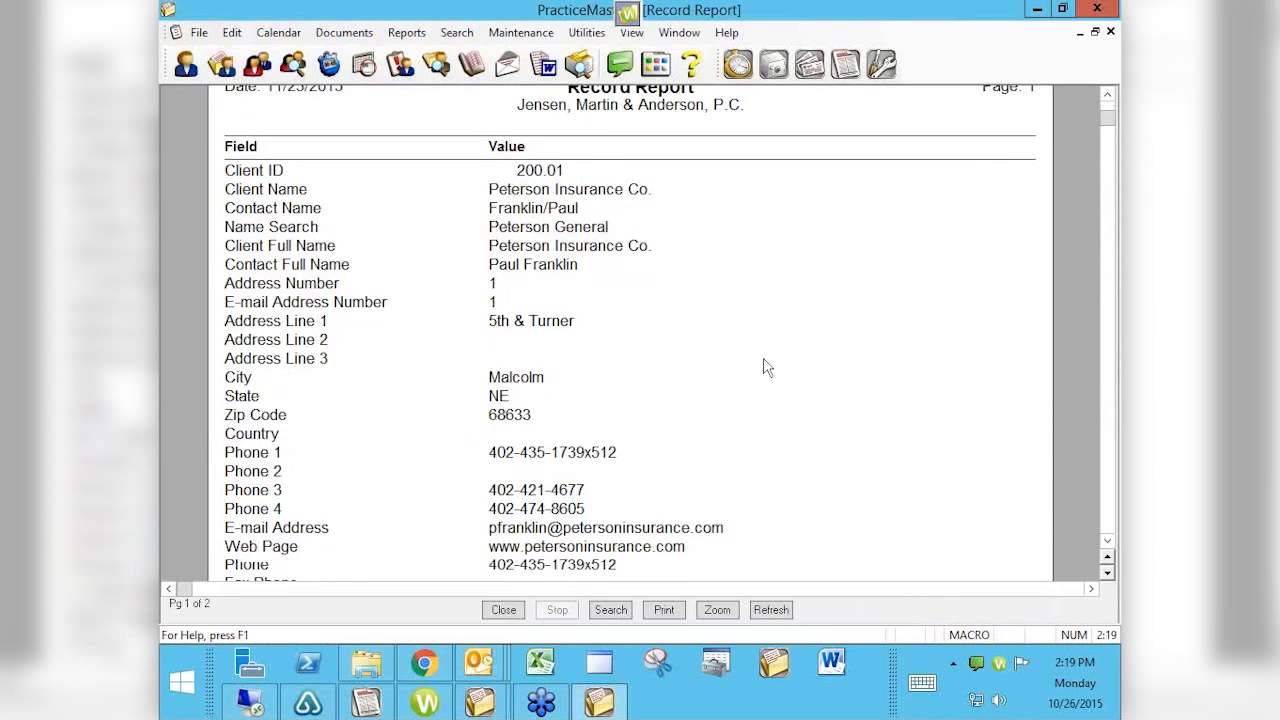
scroll(766, 366, down, 9)
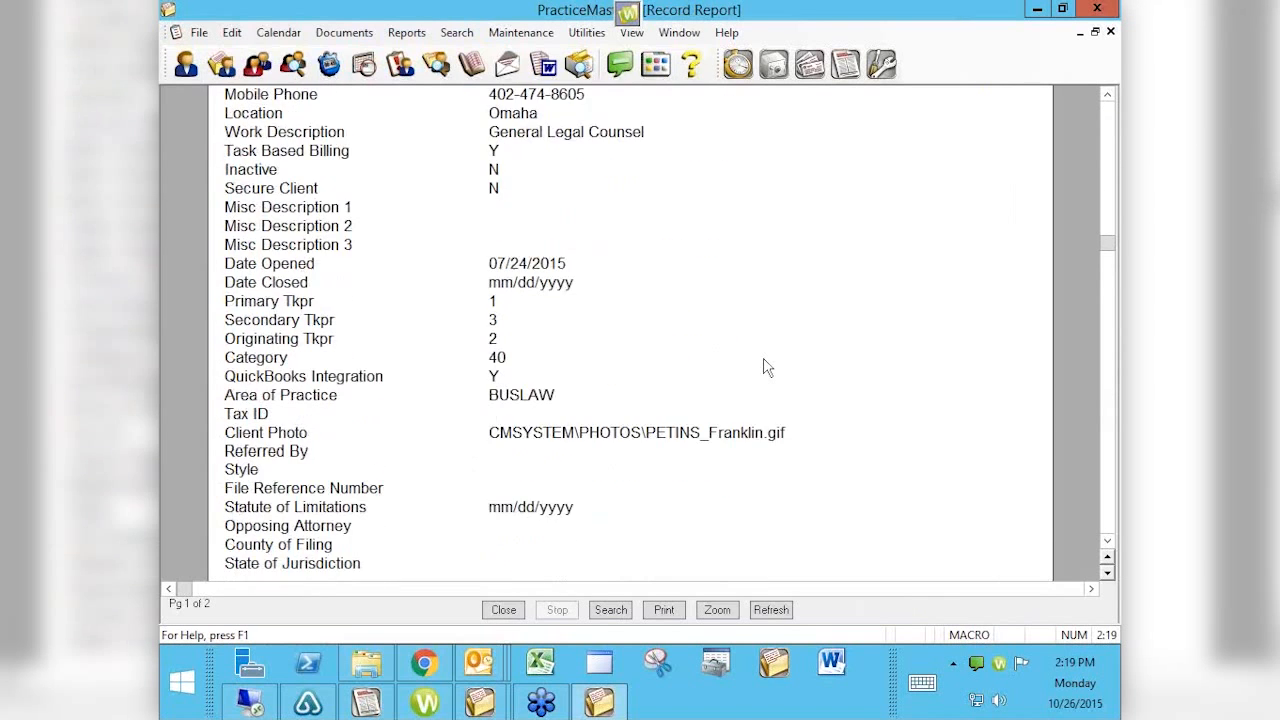
scroll(766, 366, down, 8)
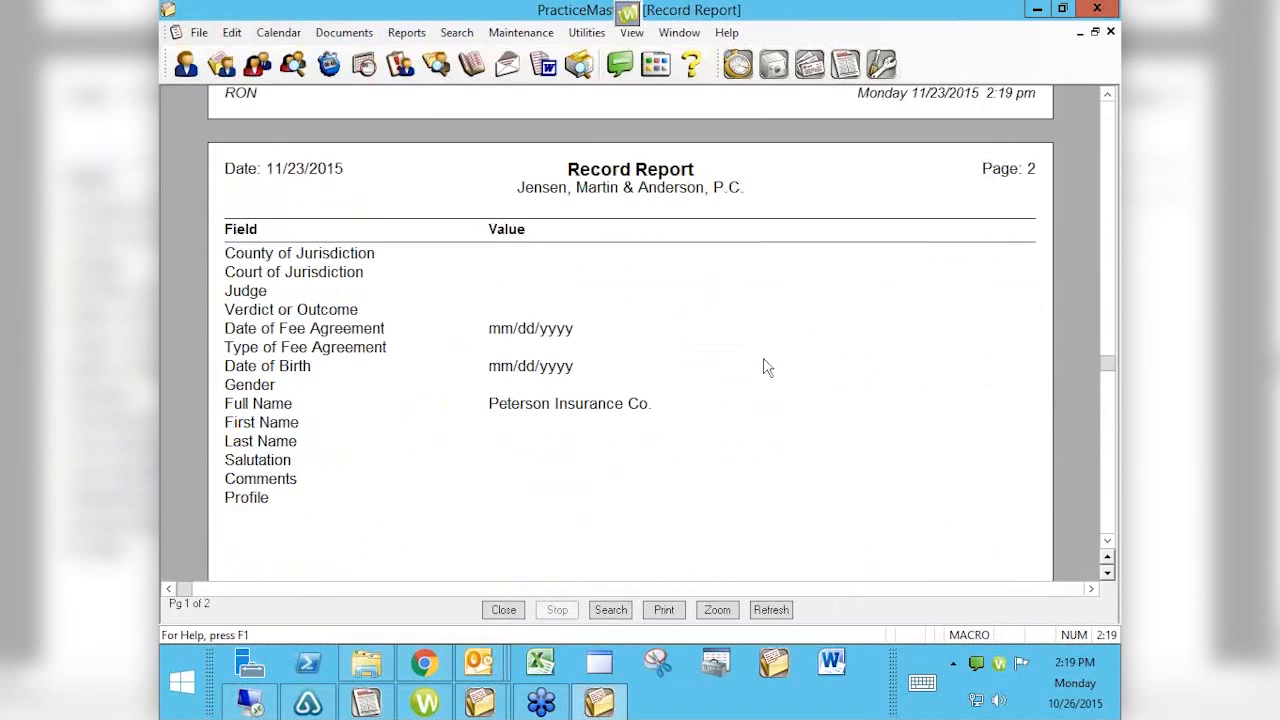
scroll(766, 366, down, 1)
scroll(766, 366, up, 7)
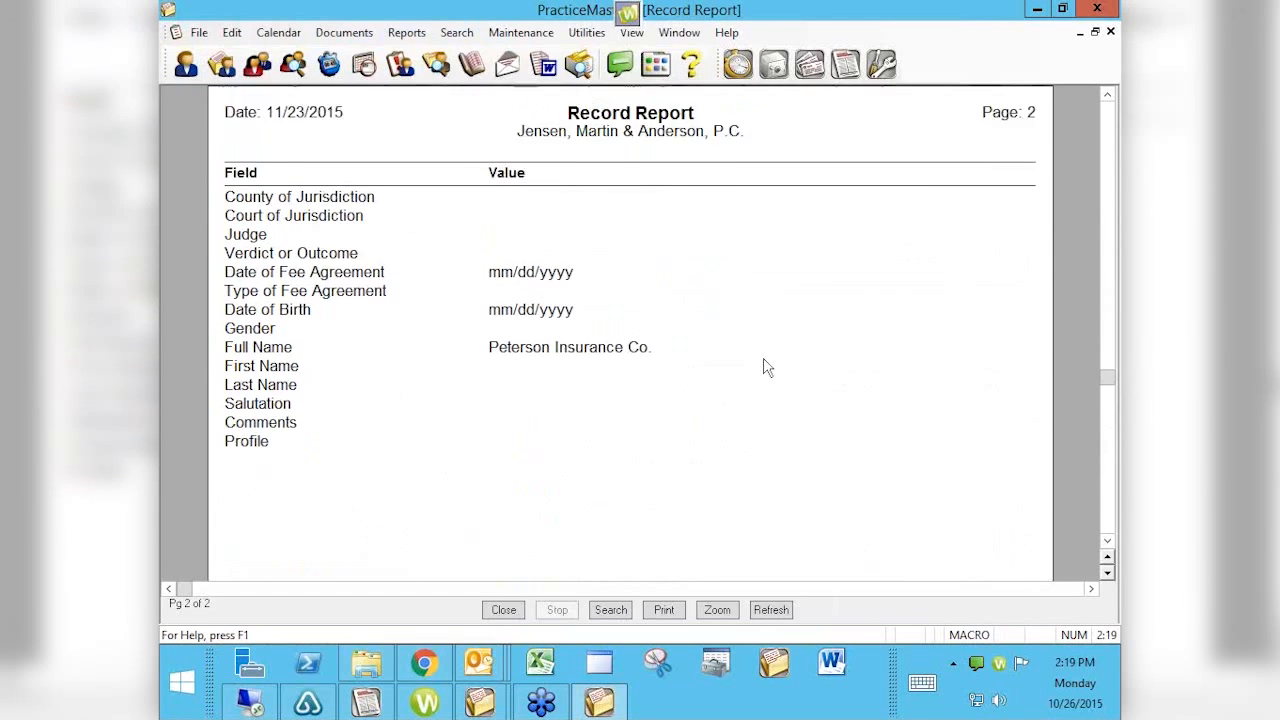
scroll(766, 366, up, 10)
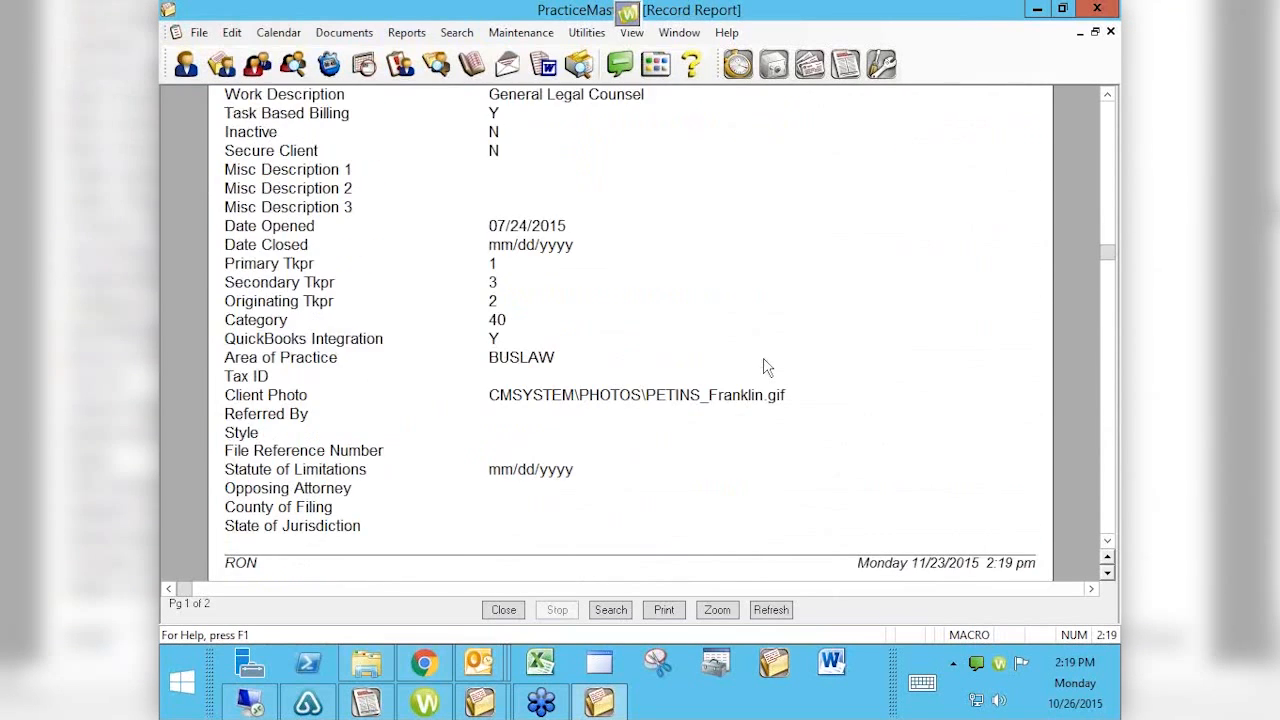
scroll(766, 366, up, 4)
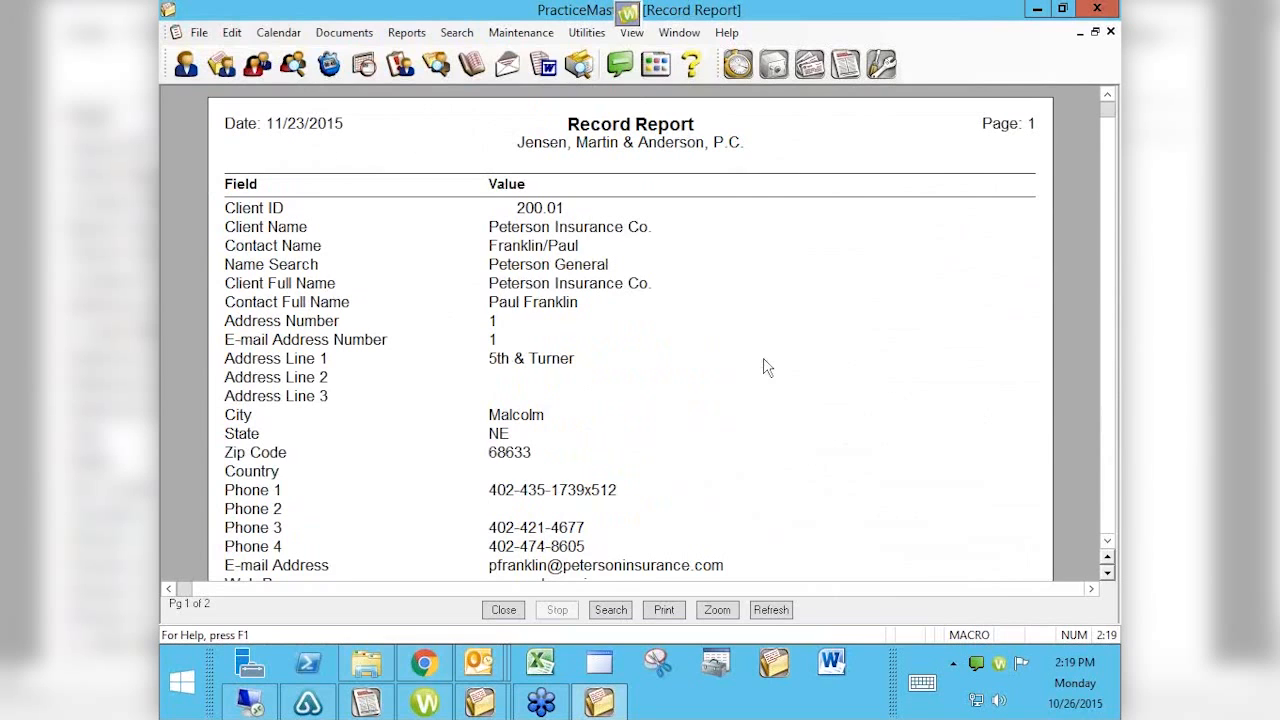
click(1110, 33)
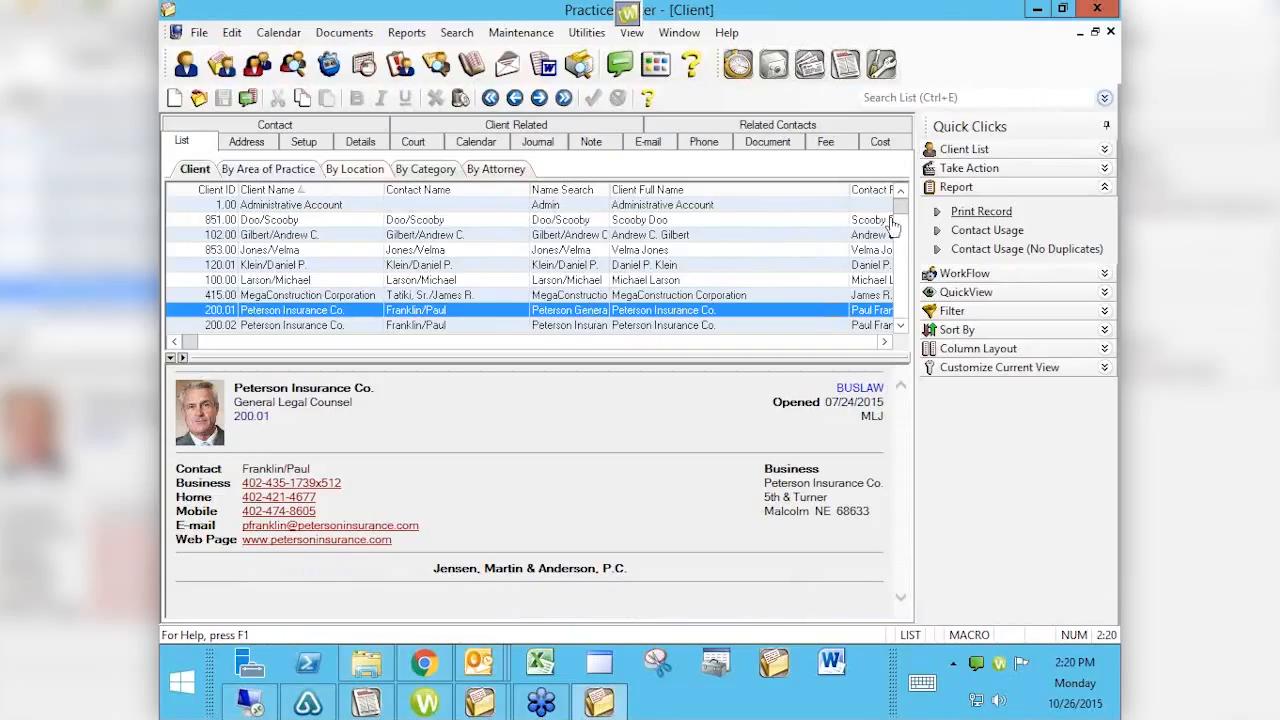
View the Contact Usage report for client 200.01, close it, and collapse the Report section of Quick Clicks
click(980, 231)
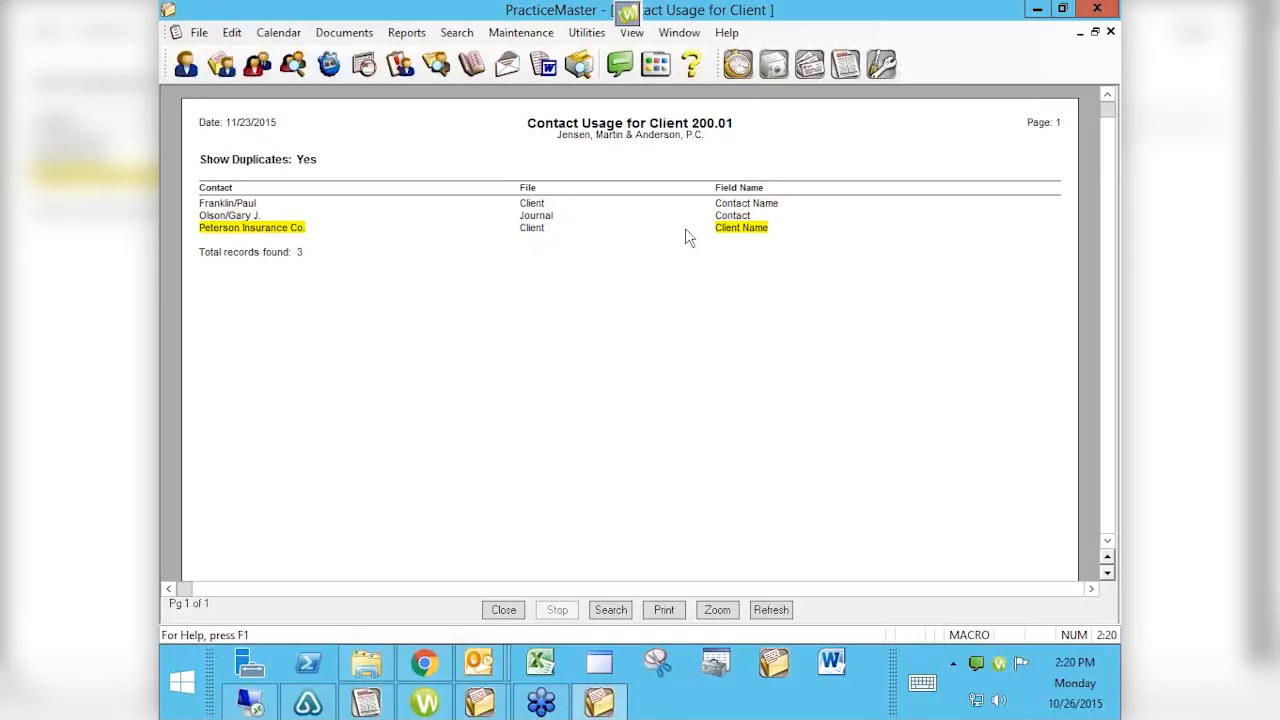
click(1110, 33)
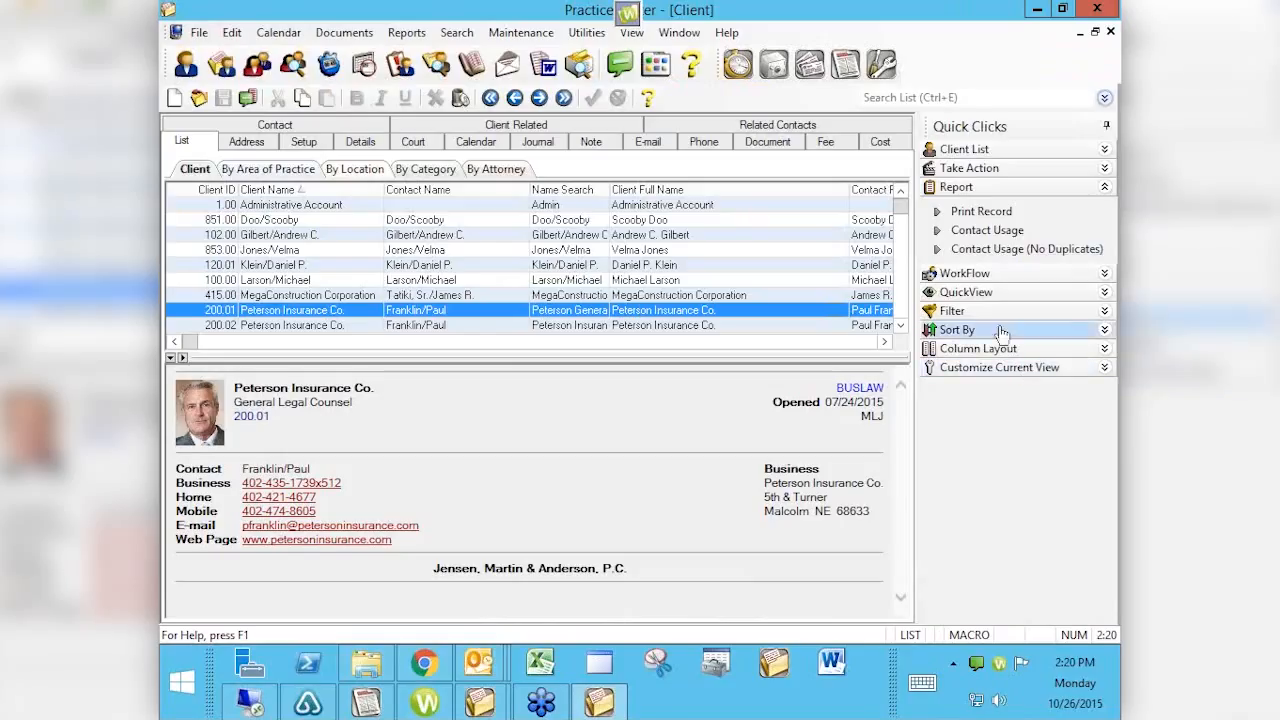
click(1108, 190)
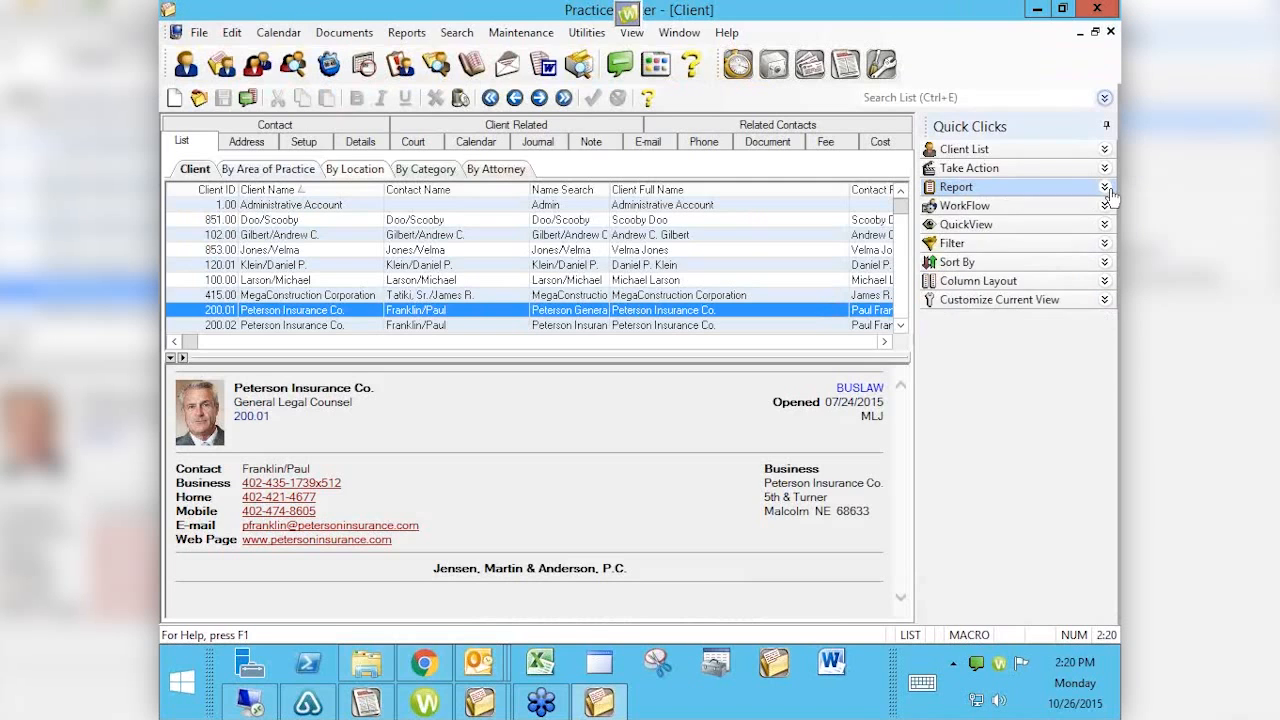
Expand the WorkFlow section, open Manage WorkFlows to view its entries, close it without changes, and collapse the section
click(1106, 207)
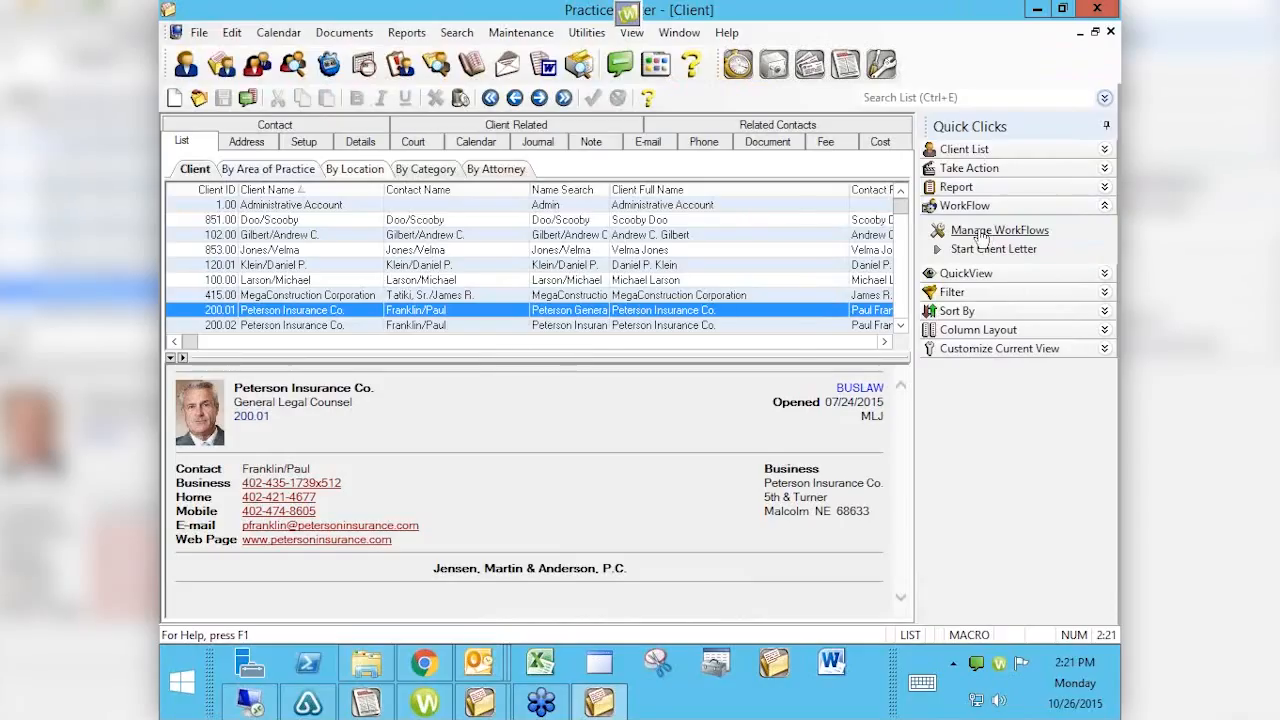
click(982, 237)
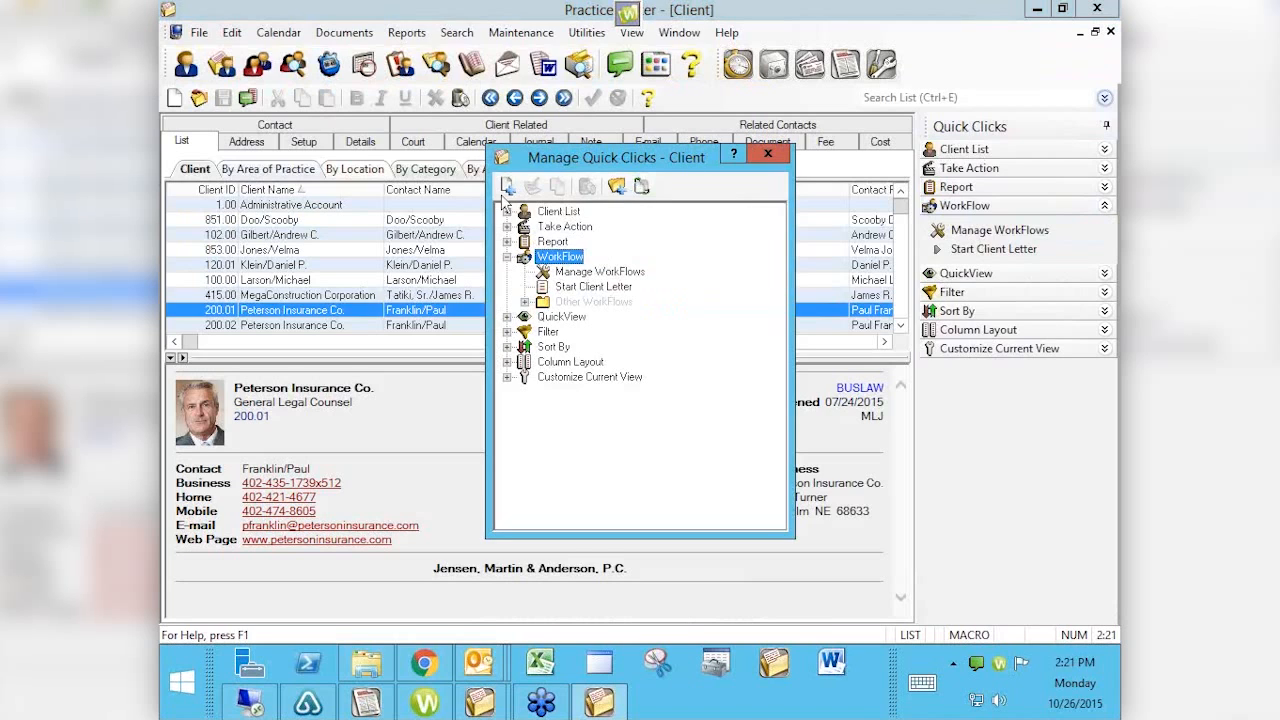
click(768, 154)
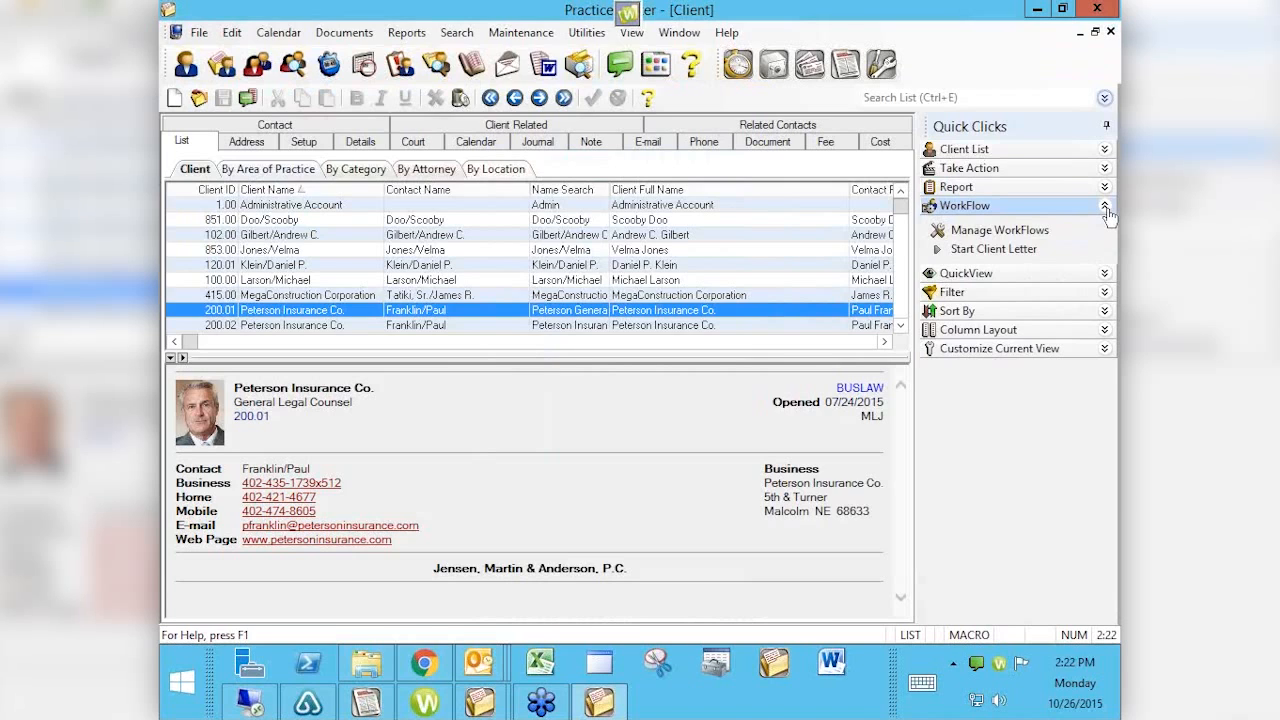
click(1105, 207)
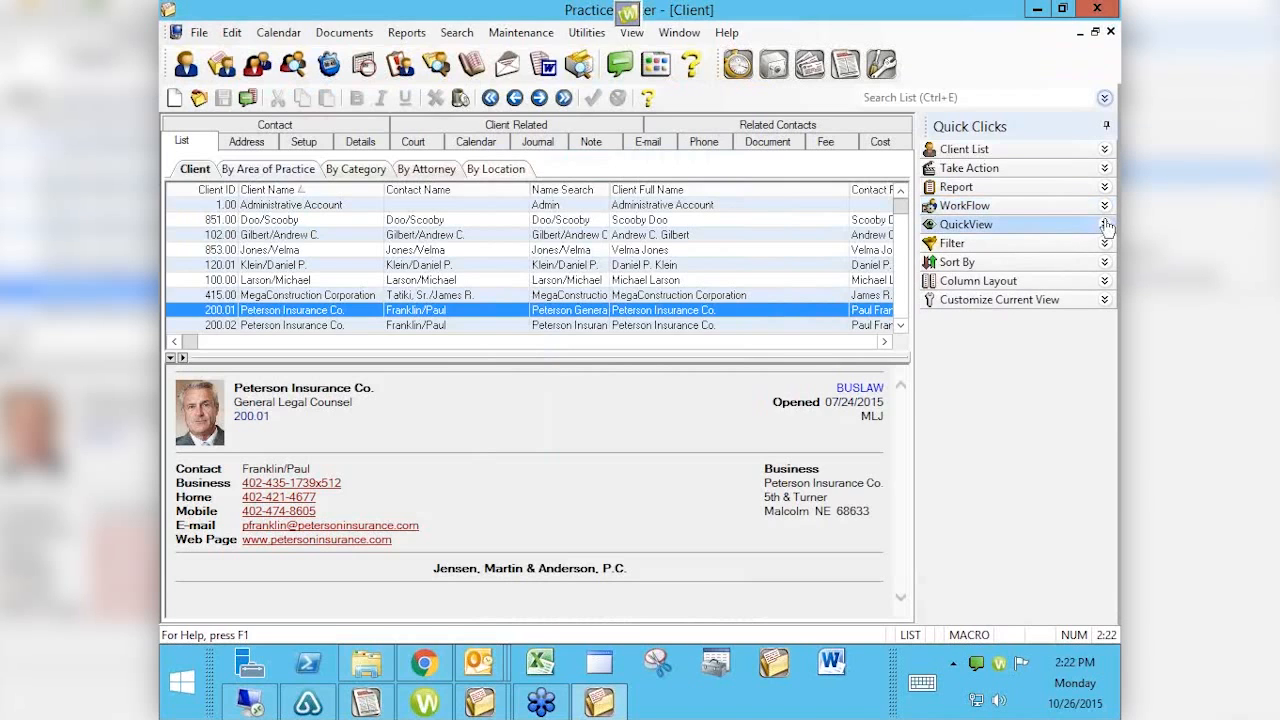
Expand the QuickView section, show the client list by area of practice, category, attorney and location, and turn the By Location QuickView off
click(1105, 226)
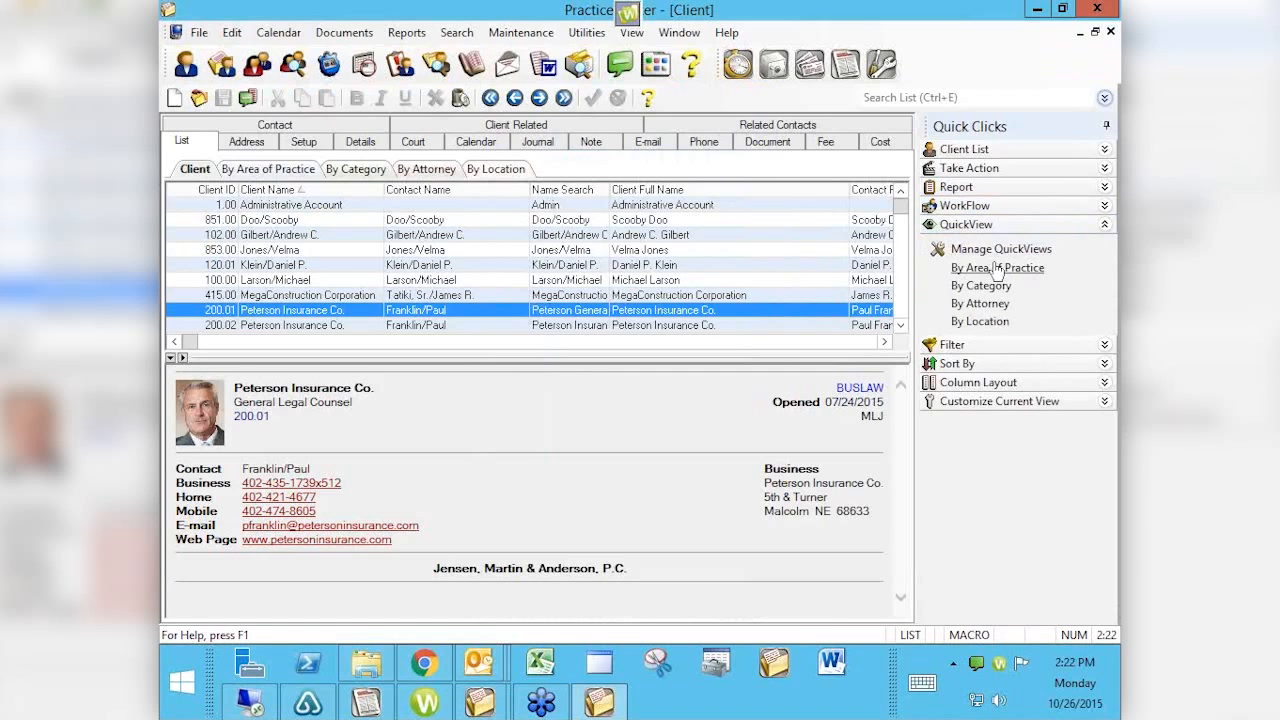
click(270, 169)
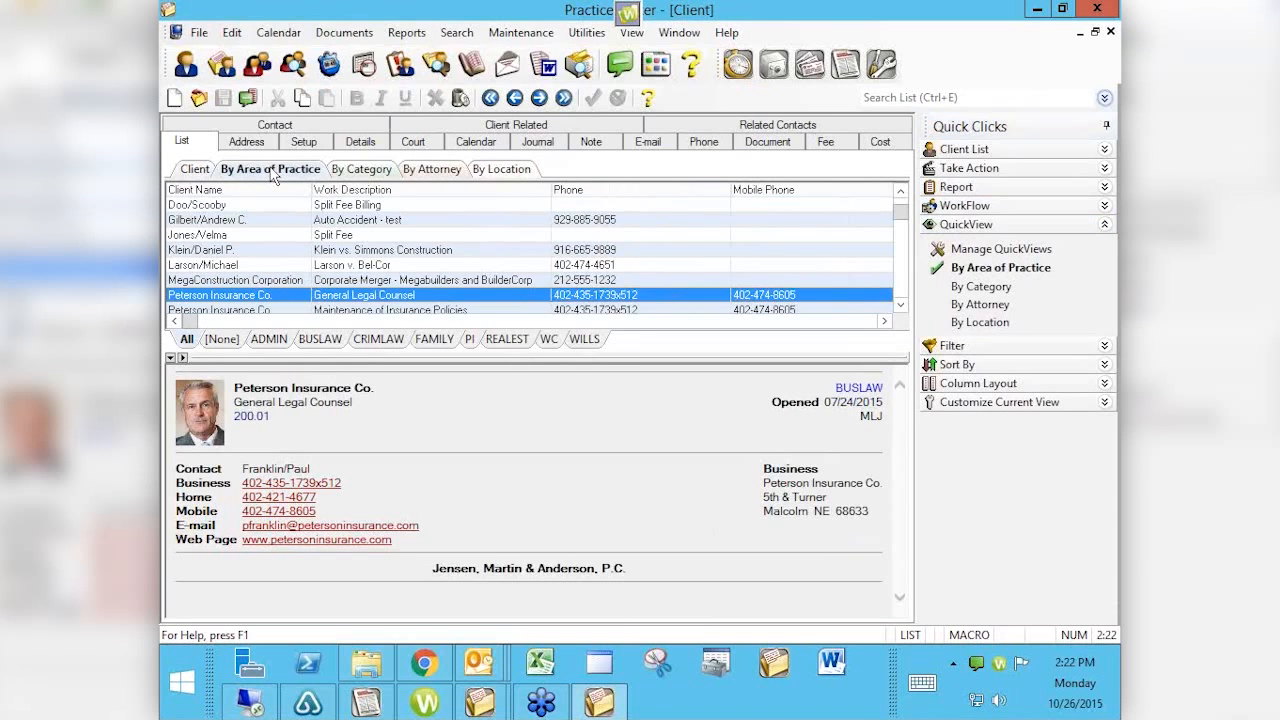
click(356, 170)
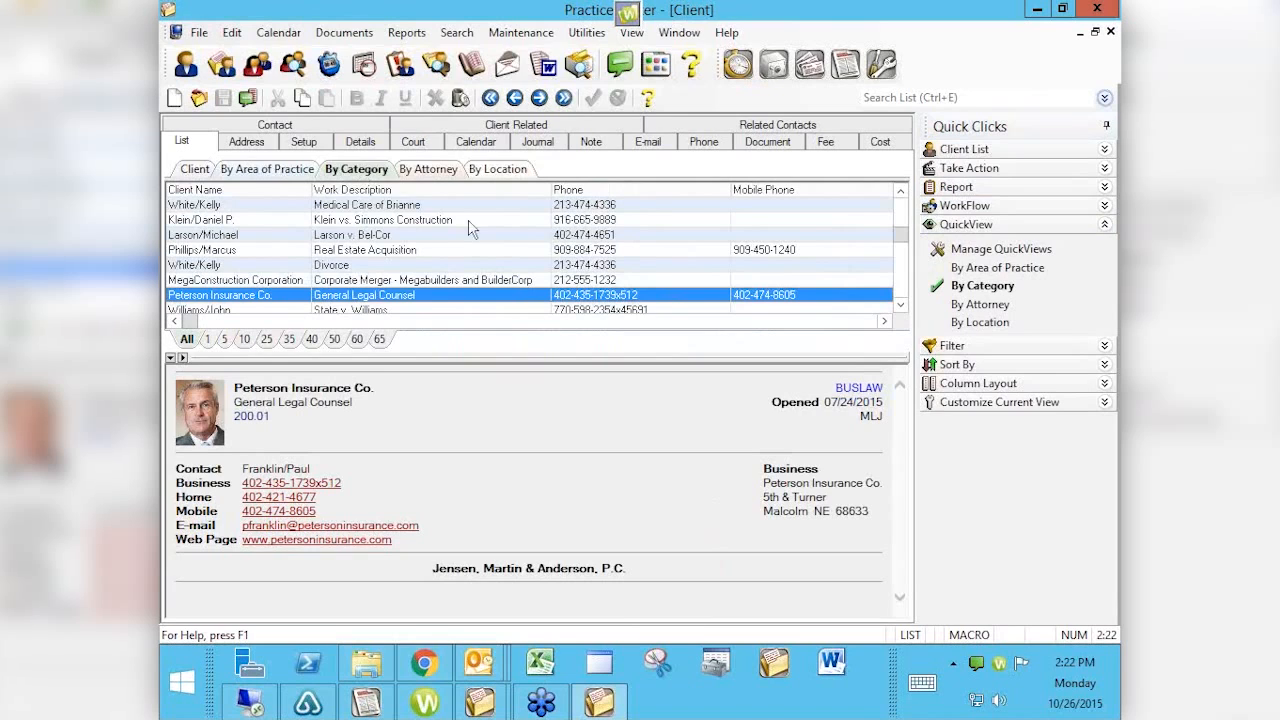
click(446, 174)
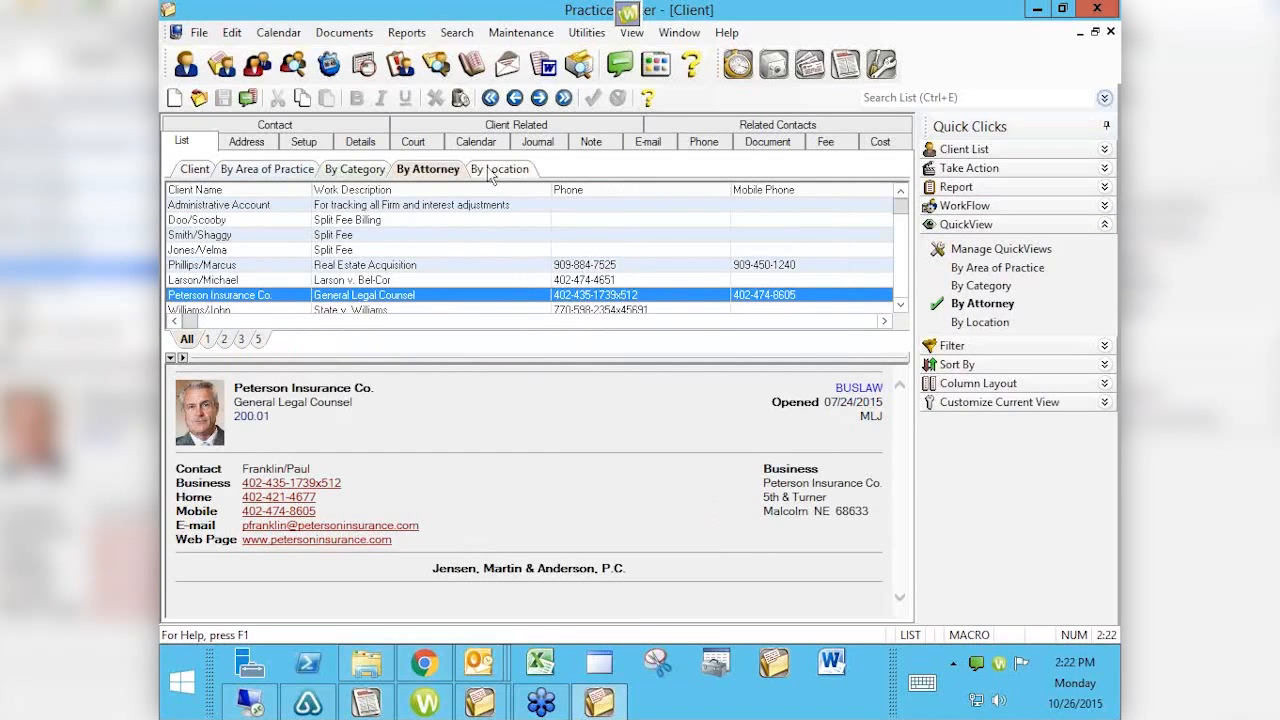
click(491, 172)
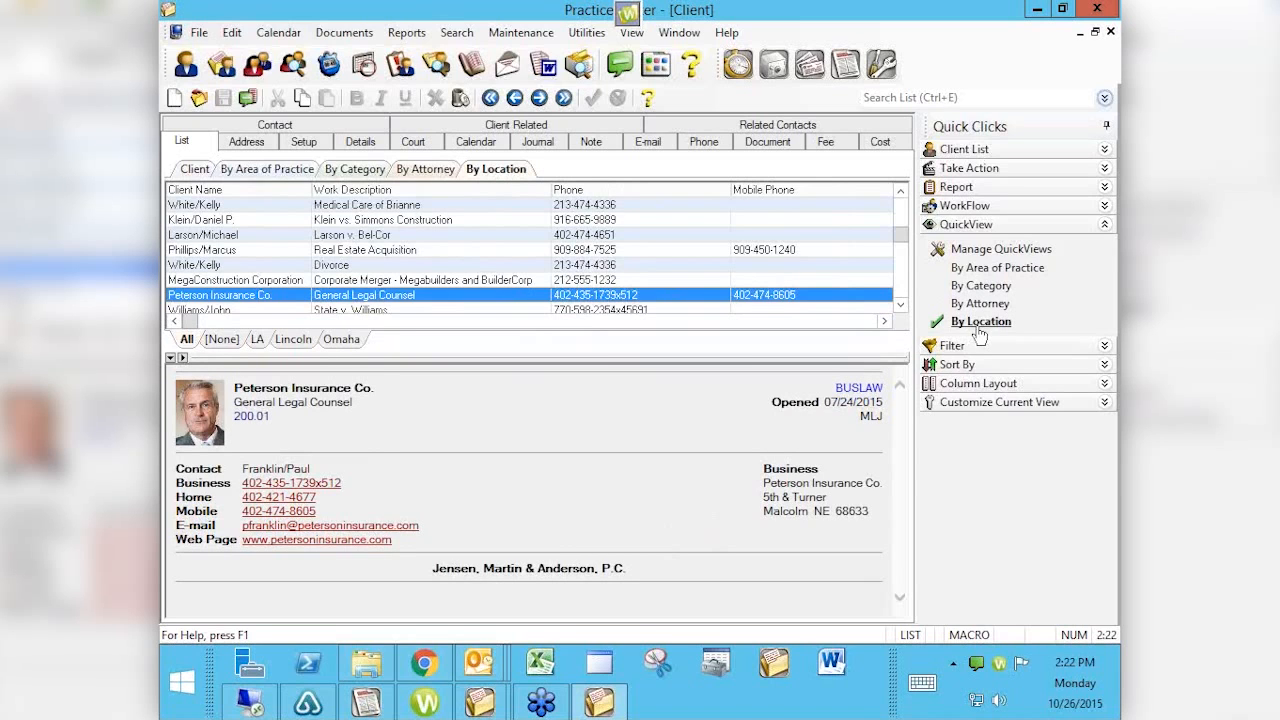
click(980, 323)
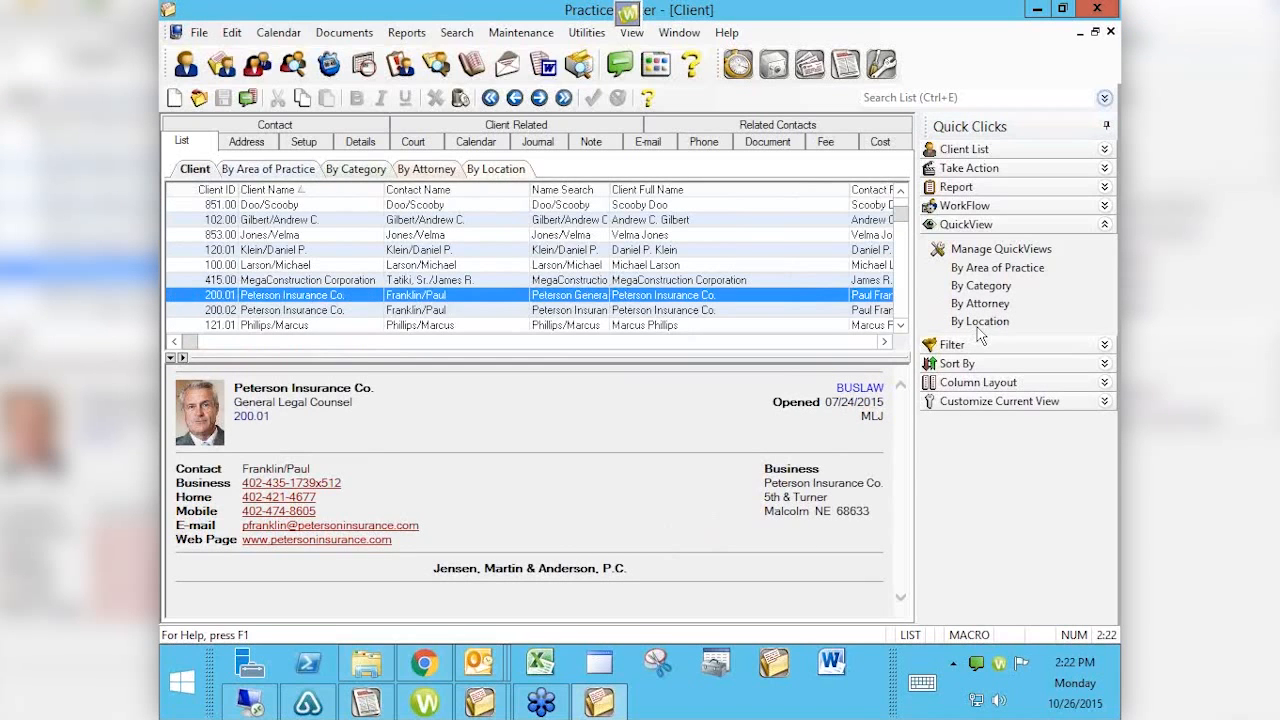
Cycle the client list through all four QuickViews again, ending on By Location, and collapse the QuickView section
click(270, 170)
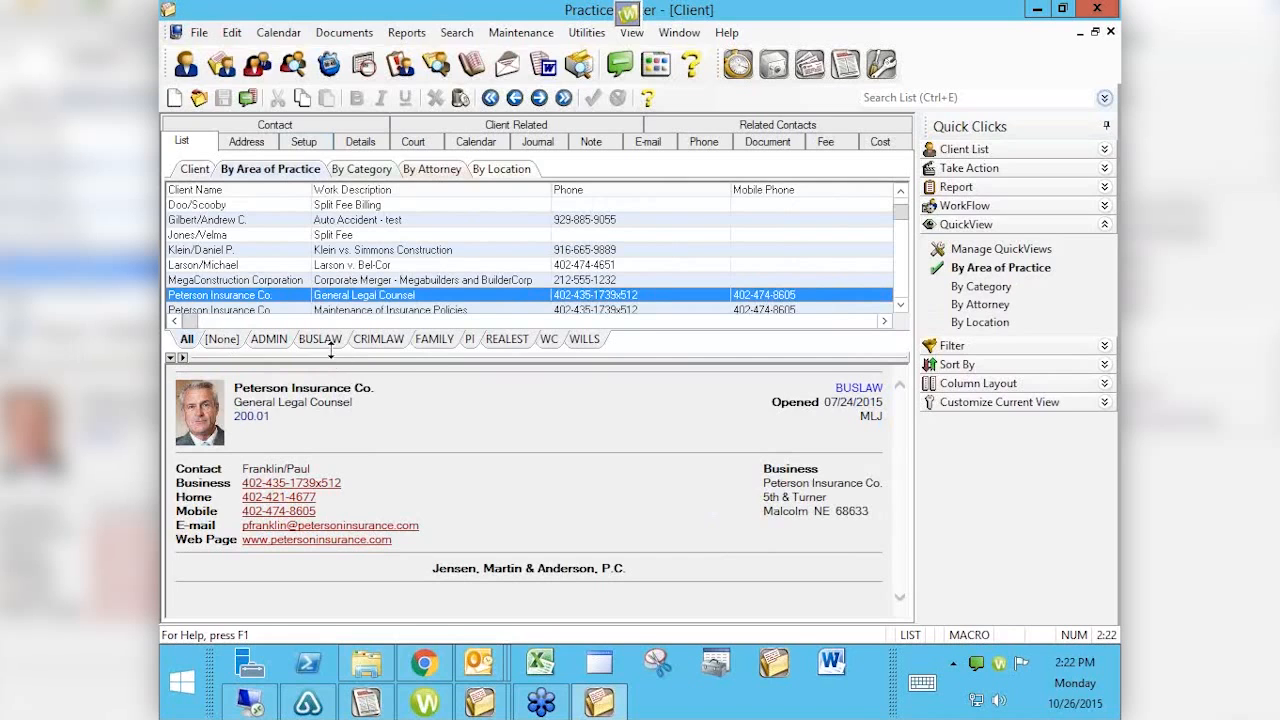
click(361, 170)
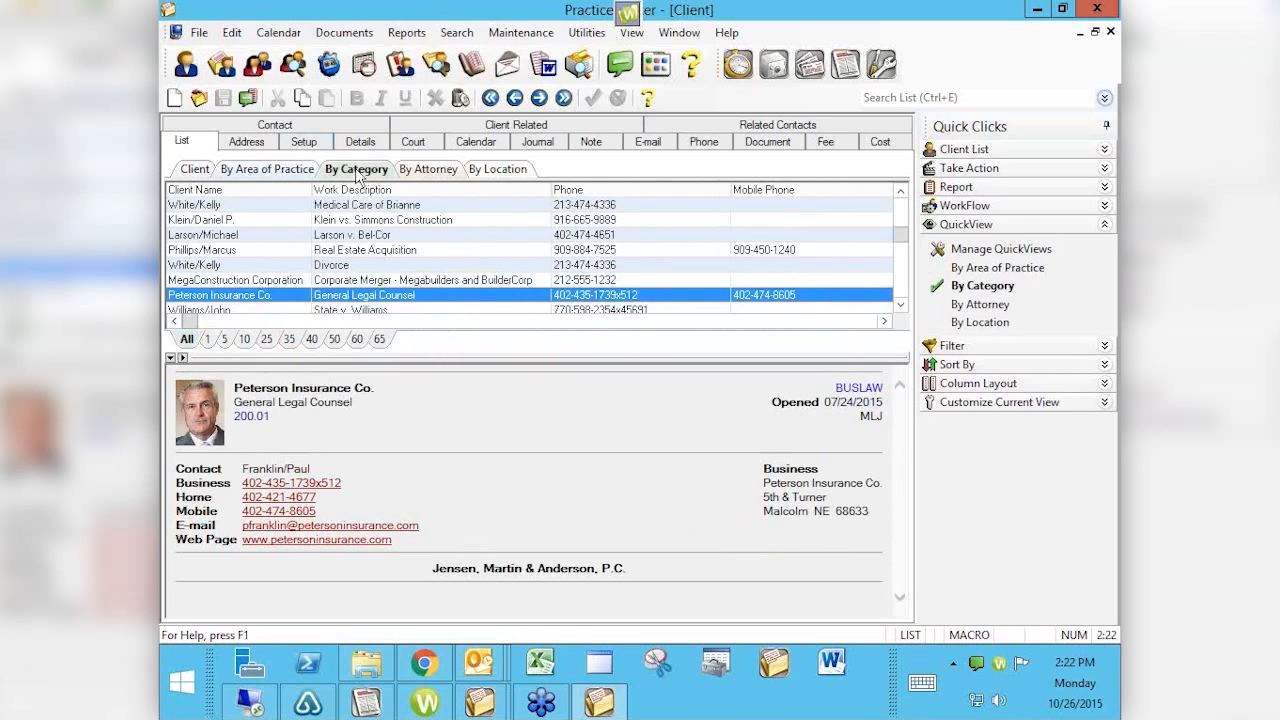
click(427, 170)
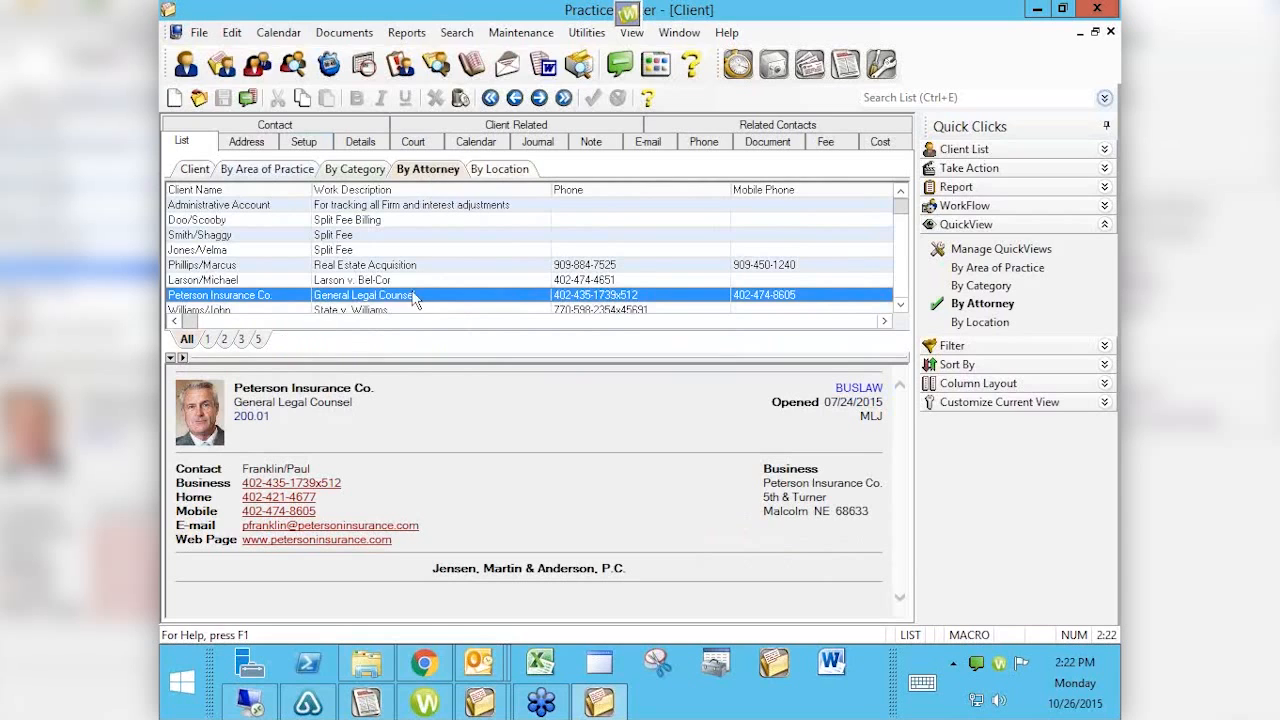
click(497, 170)
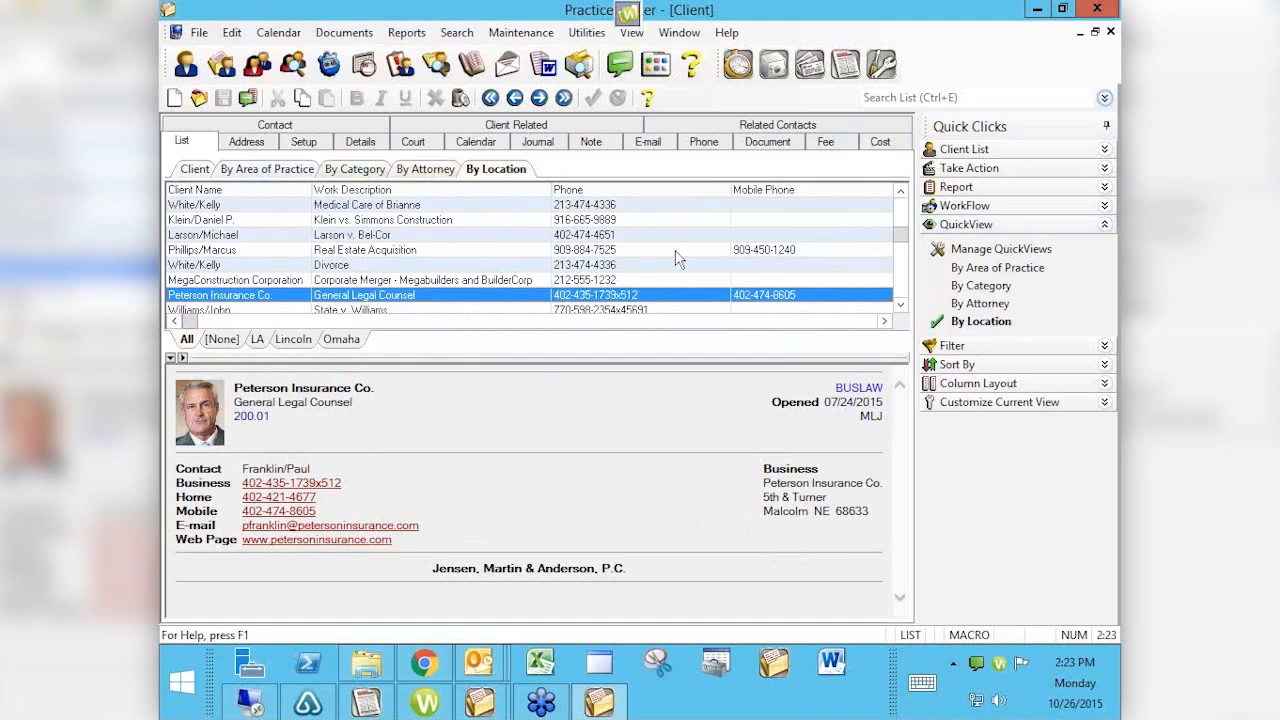
click(1105, 226)
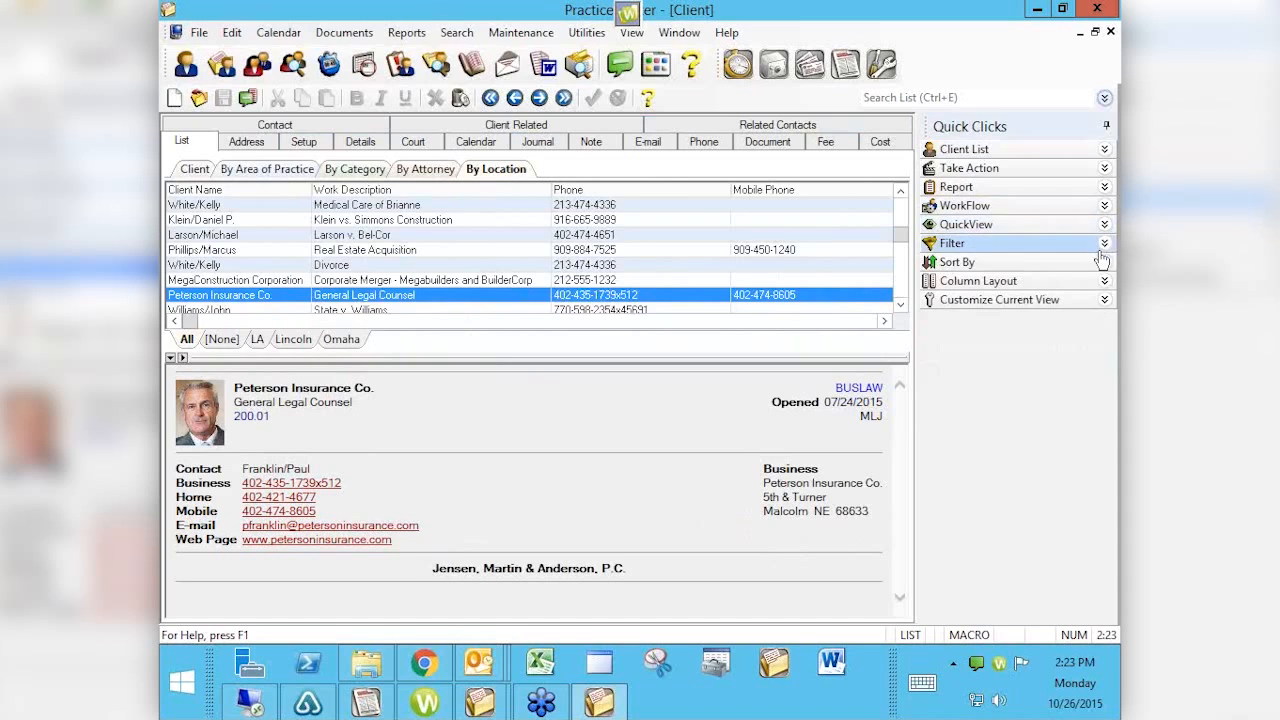
Expand the Filter section, filter the client list by PAM's Clients and by MLJ's Clients, and clear the filter
click(1104, 244)
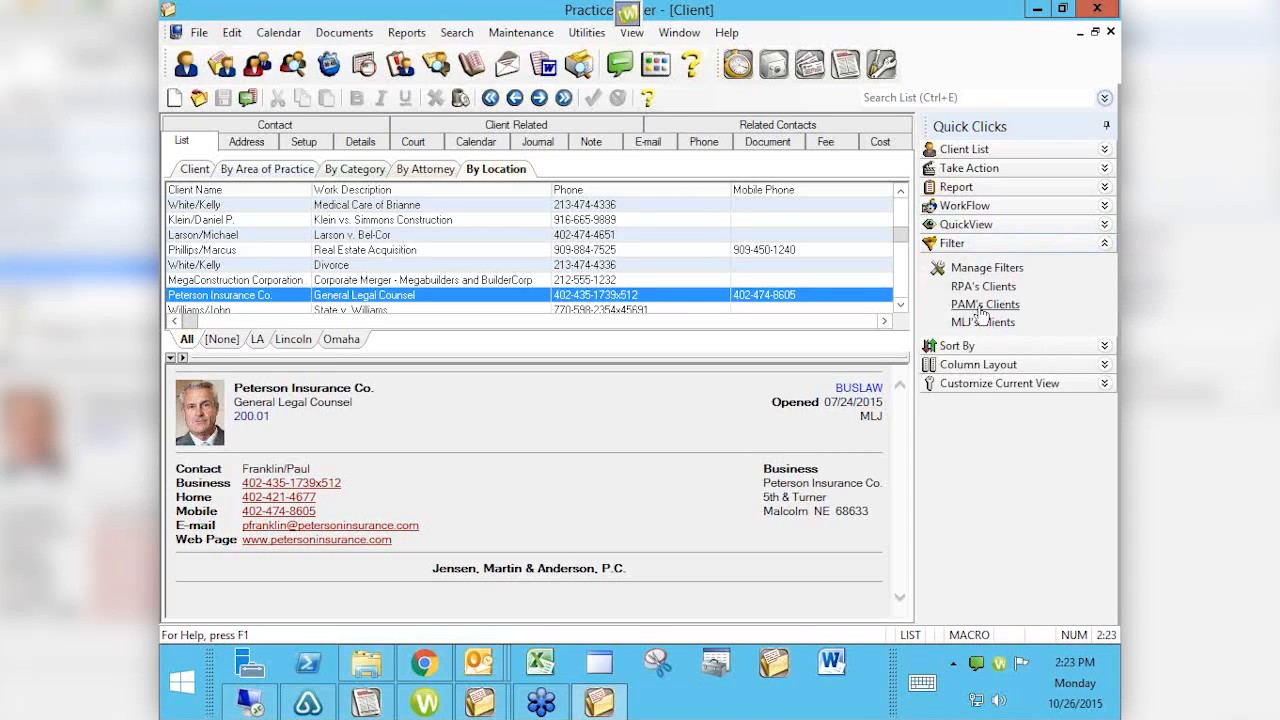
click(968, 306)
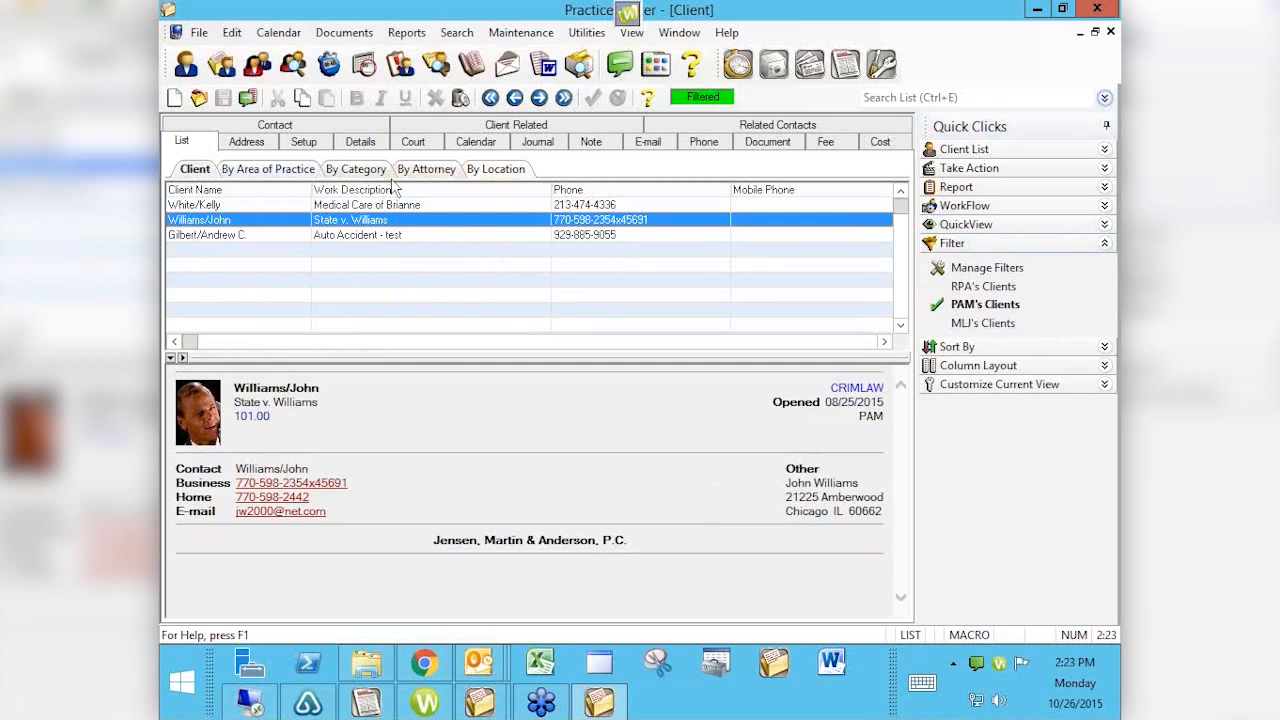
click(968, 325)
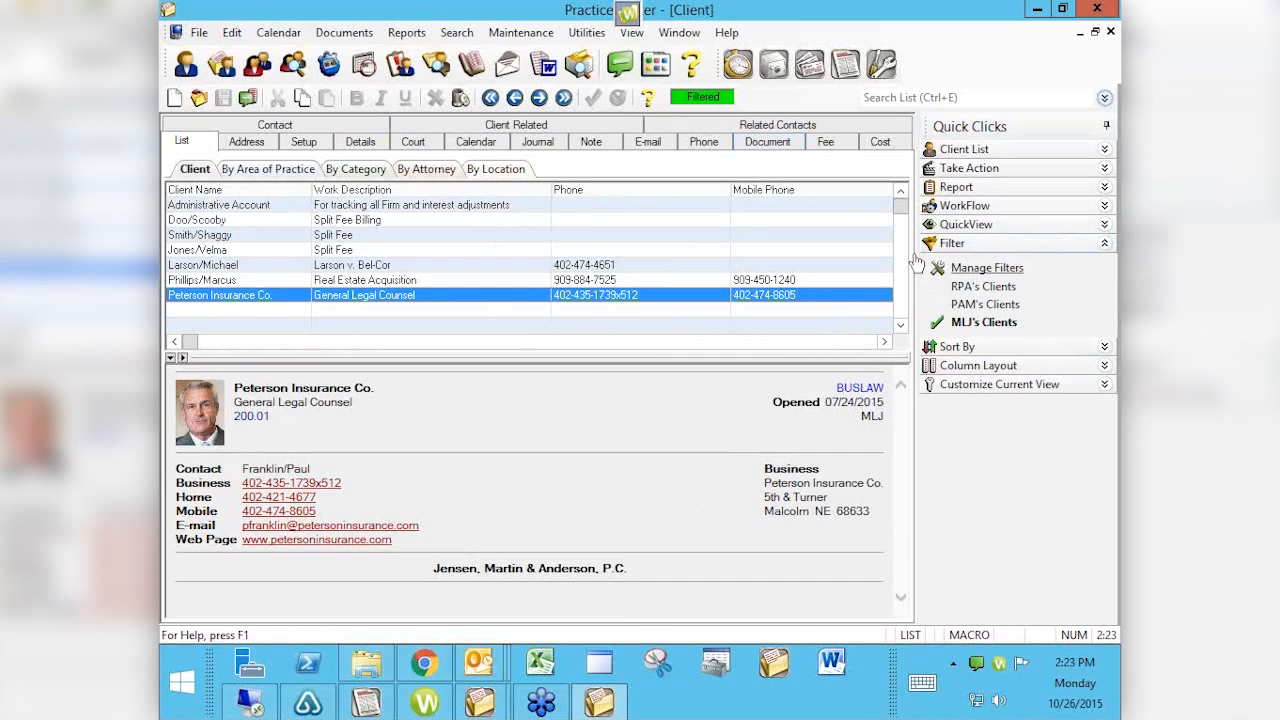
click(942, 323)
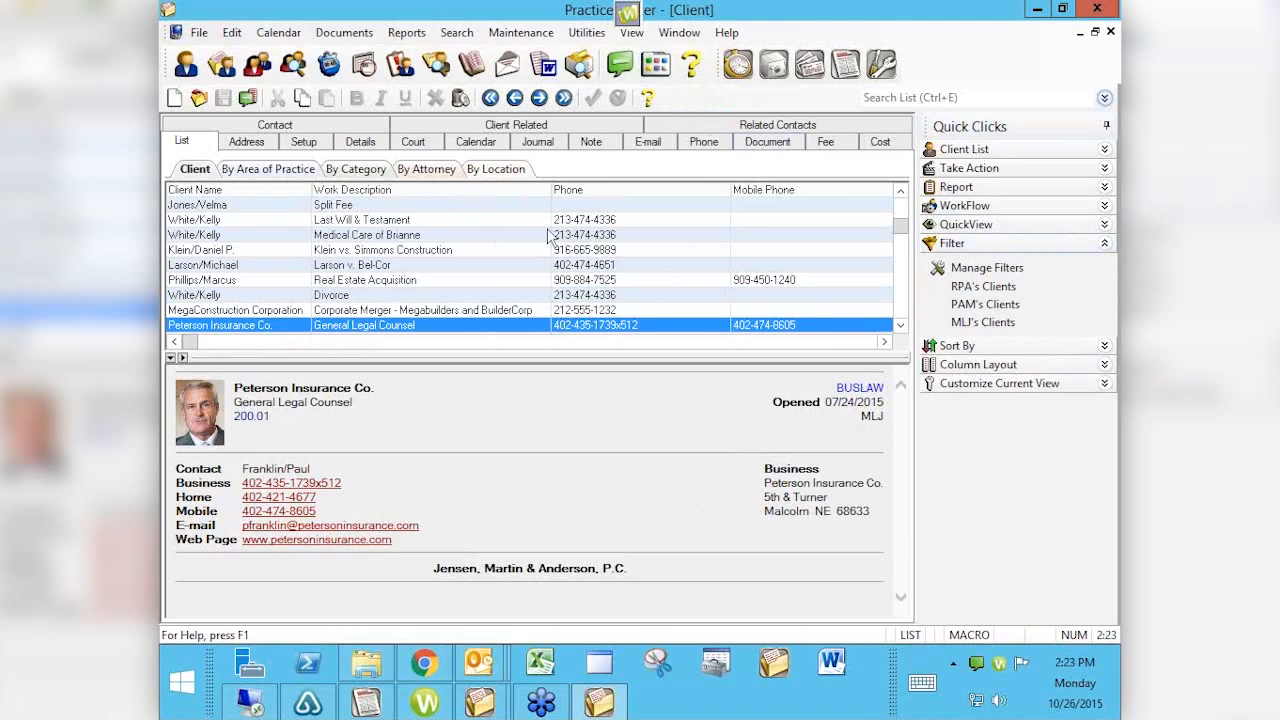
Apply the PAM's Clients filter again, remove it, and collapse the Filter section
click(942, 305)
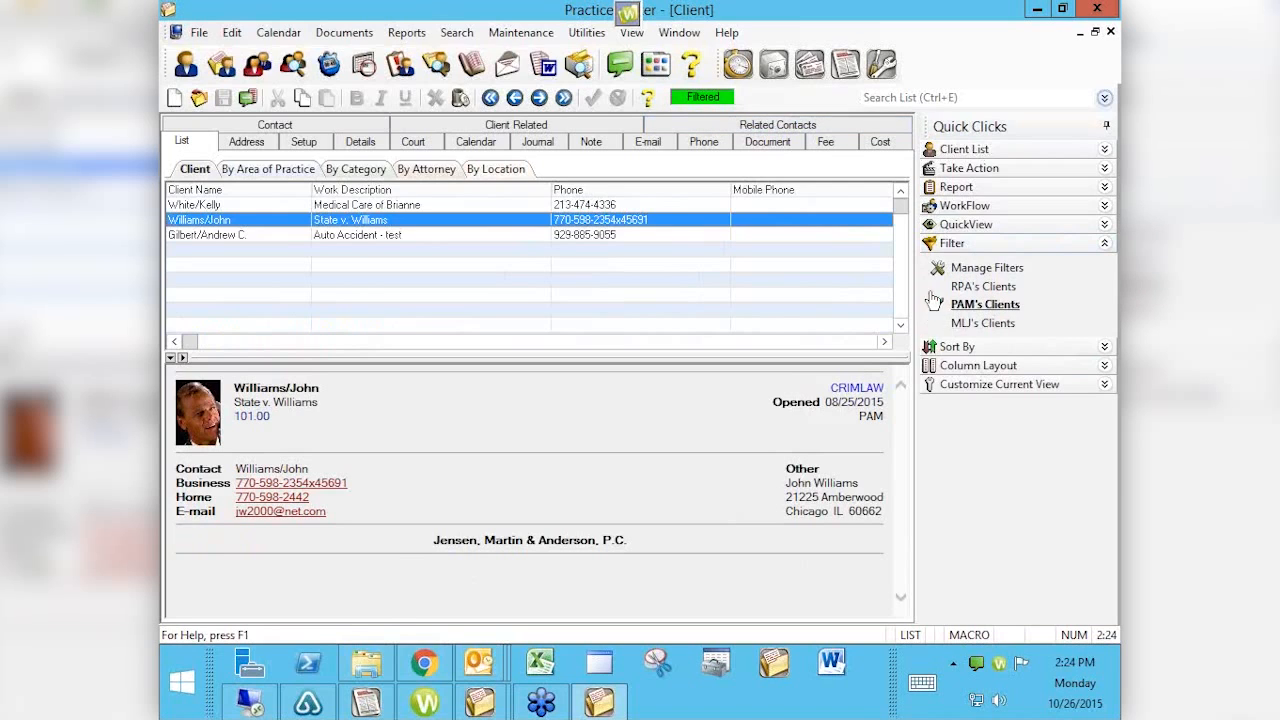
click(985, 304)
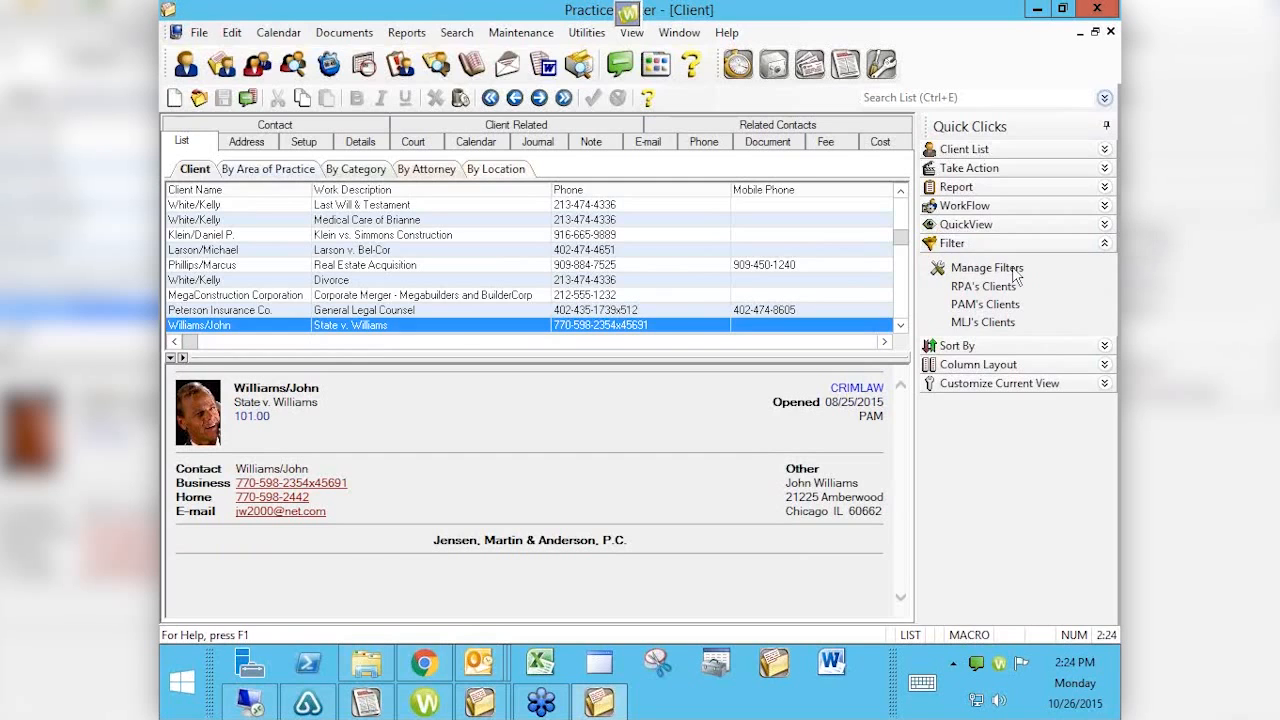
click(1106, 245)
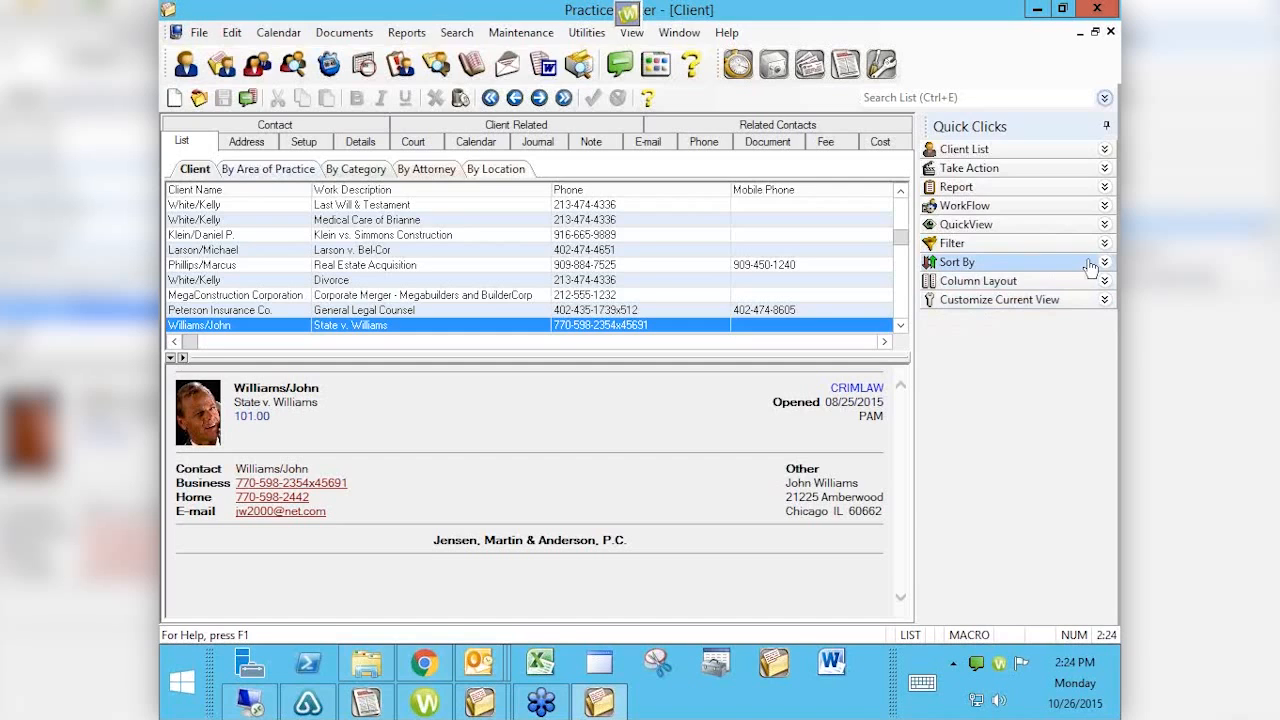
Expand the Sort By section and sort the client list by Active
click(1105, 262)
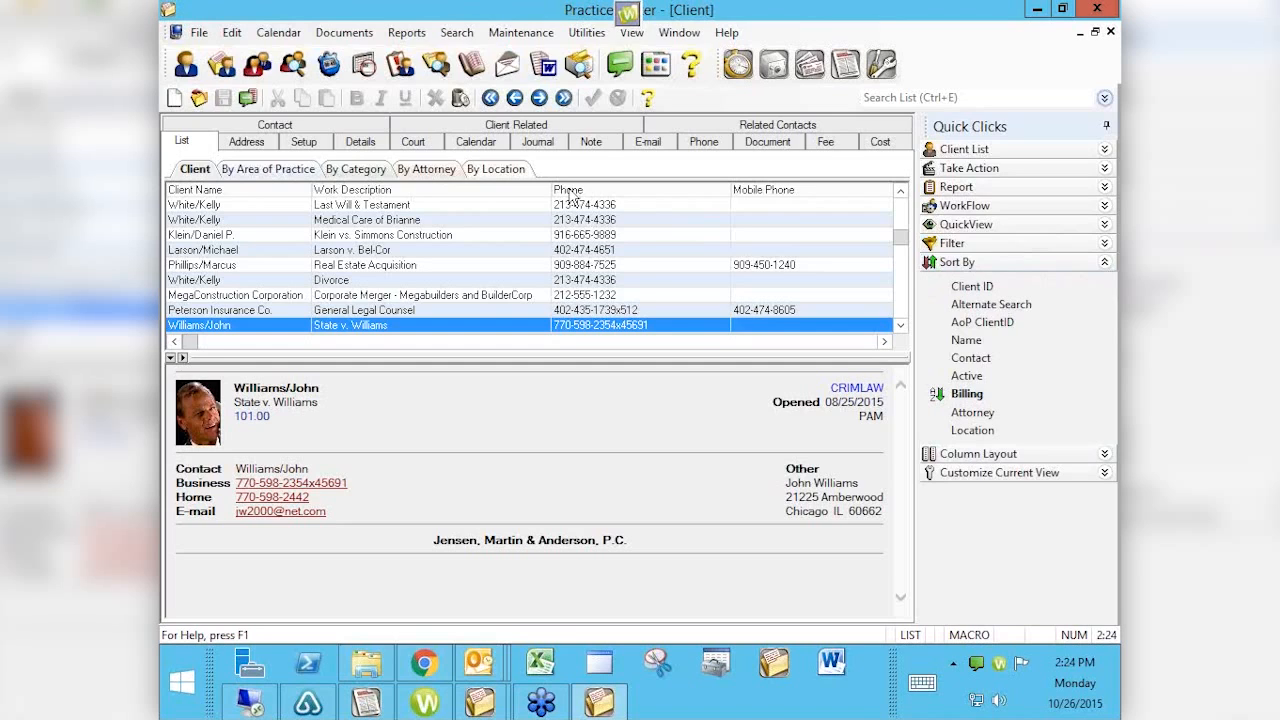
click(968, 376)
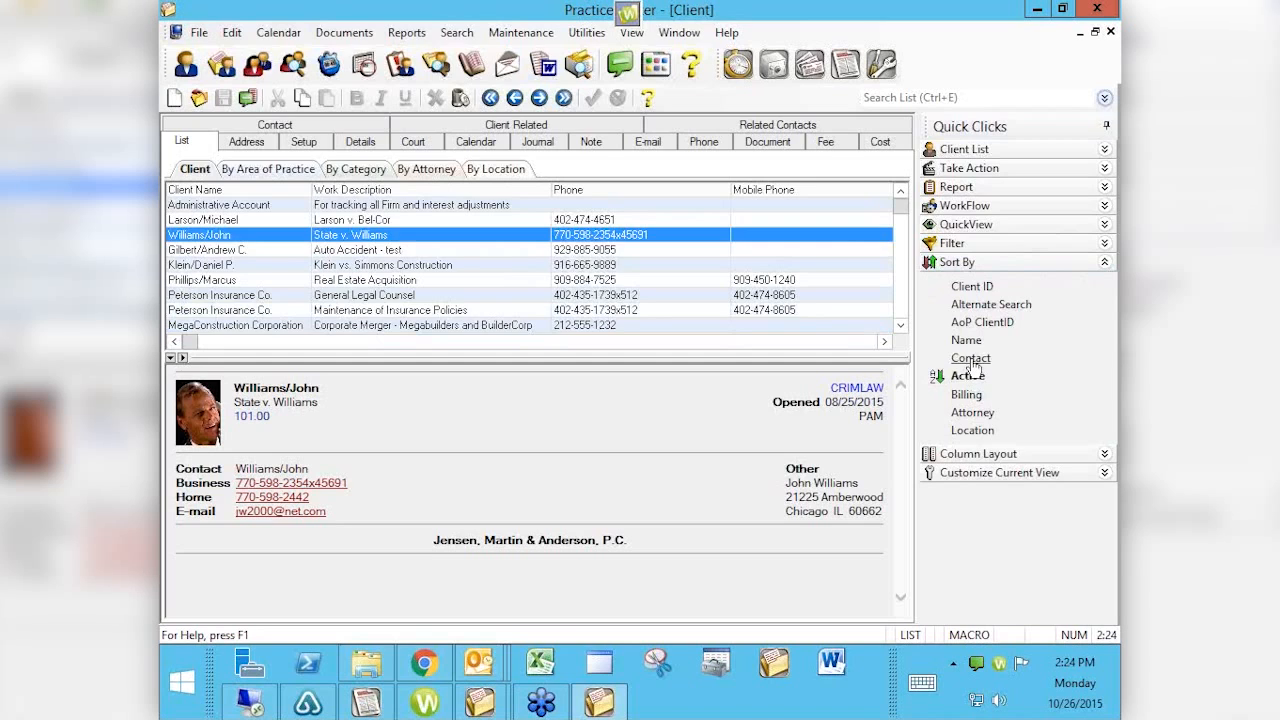
Sort the client list by Contact, Name, Work Description and Phone, finishing with Phone in descending order
click(971, 360)
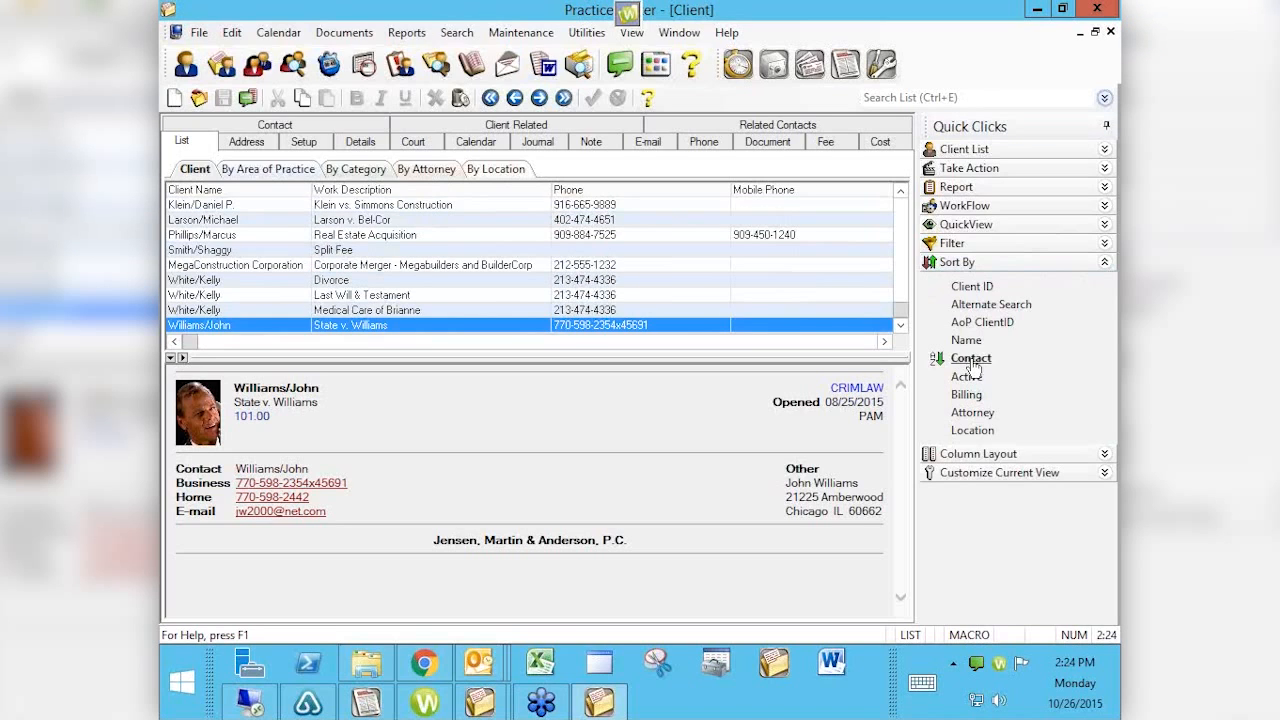
click(966, 341)
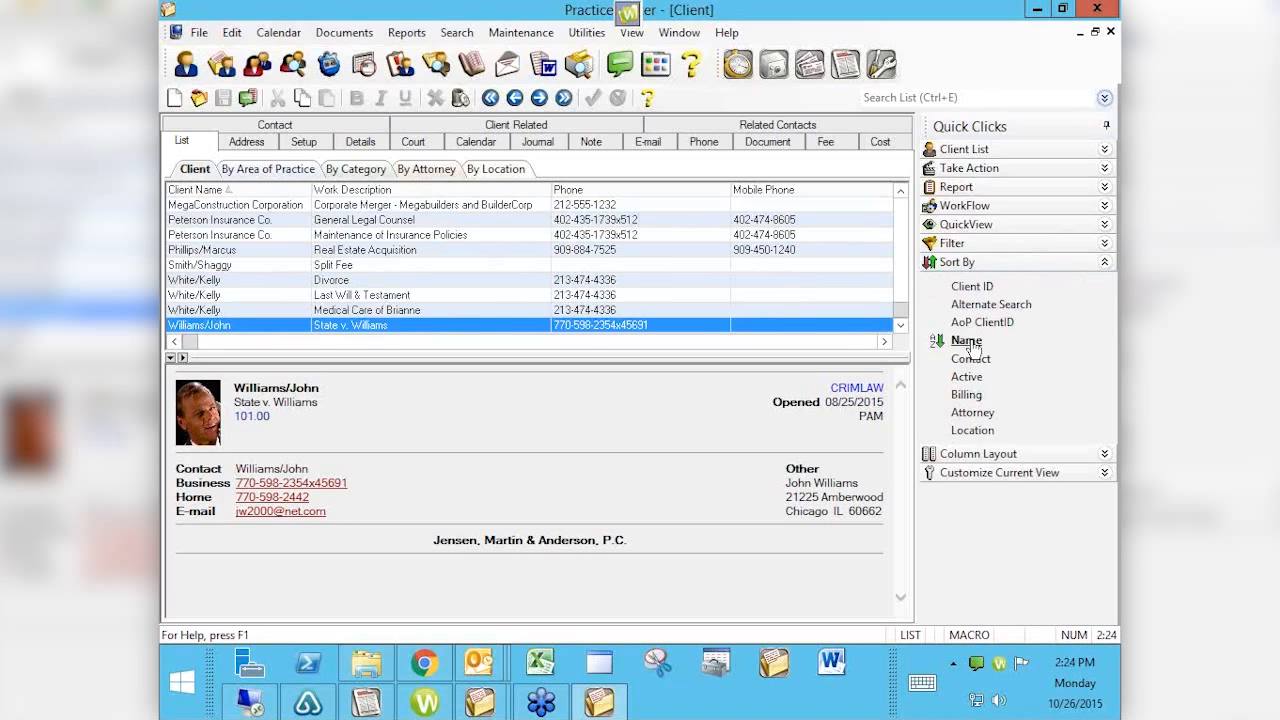
click(419, 191)
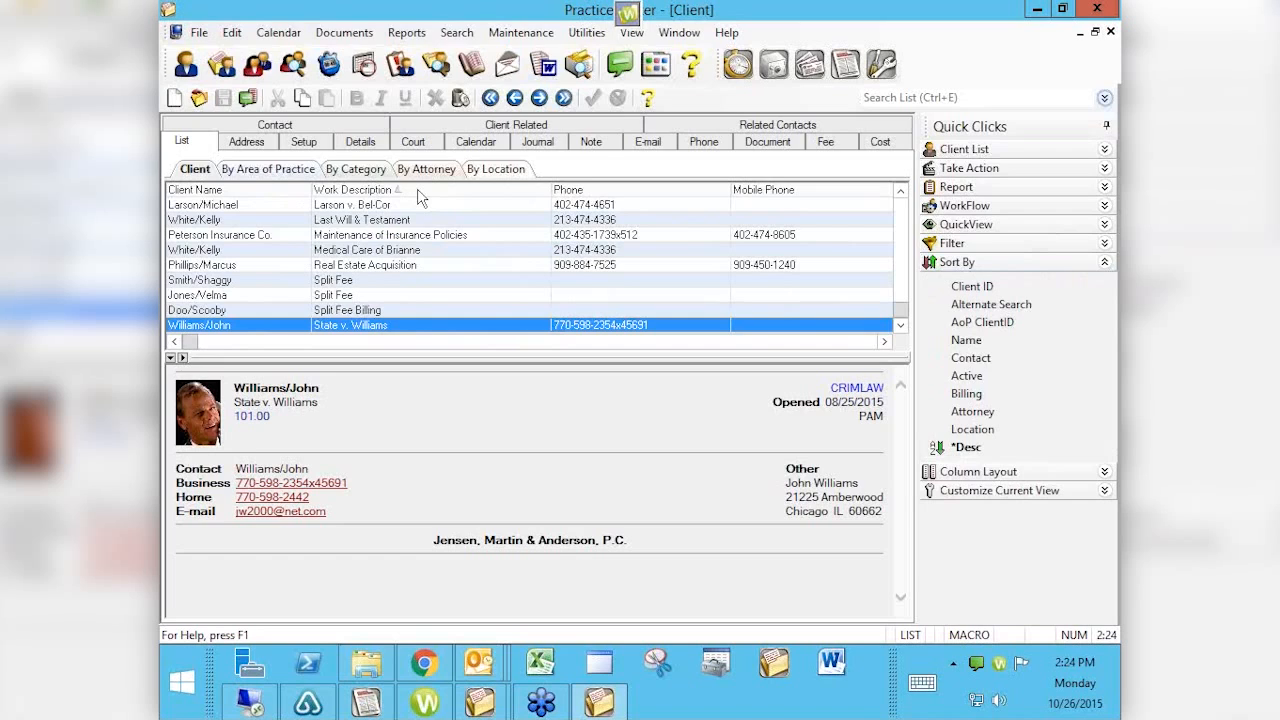
click(575, 196)
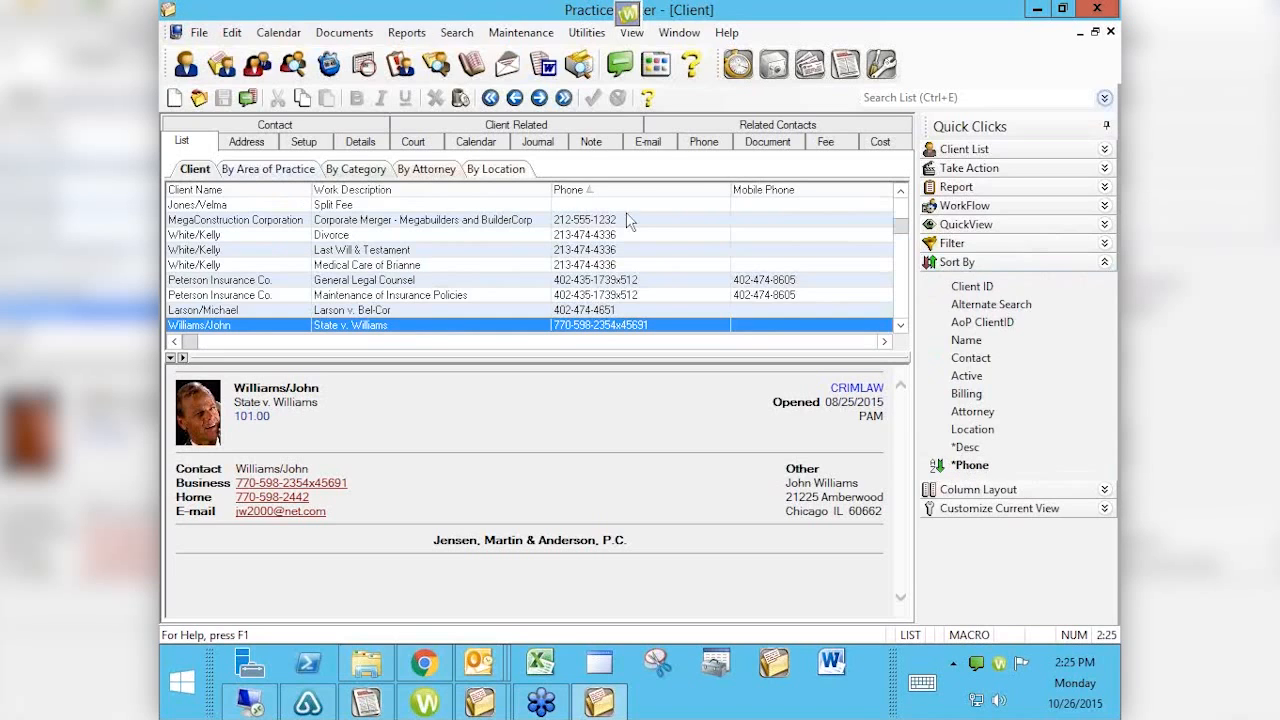
click(594, 190)
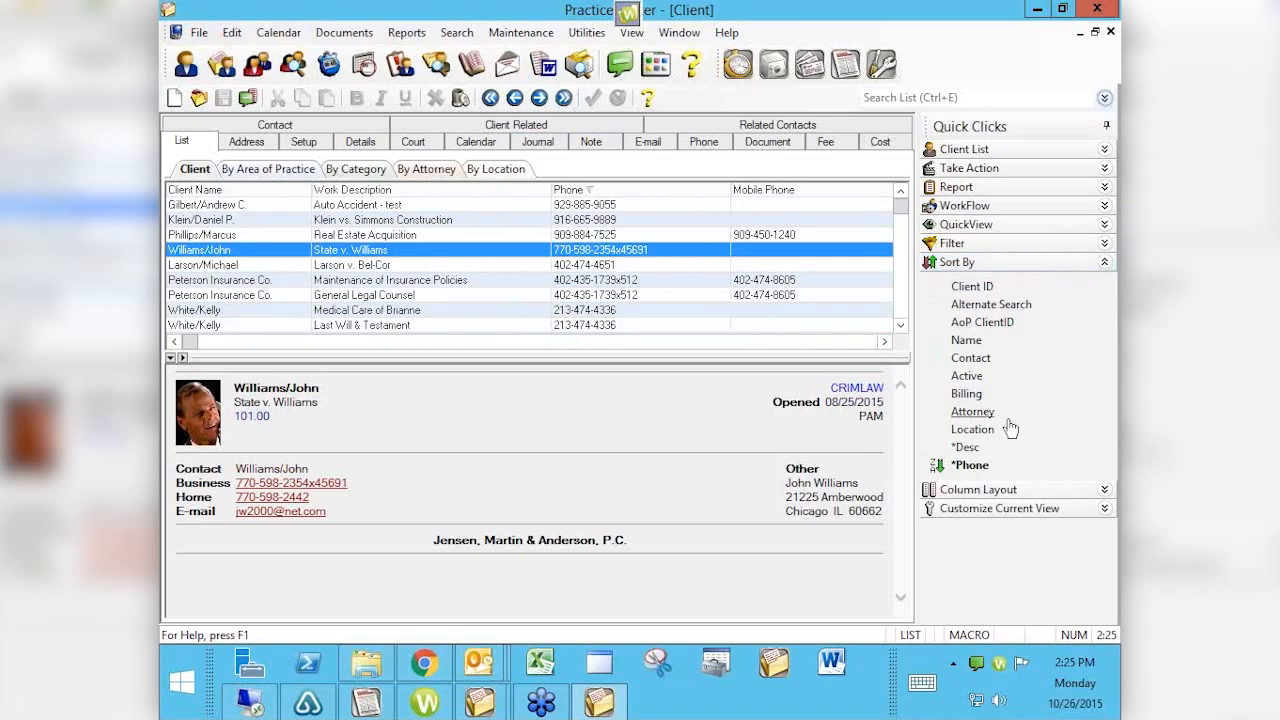
Sort the client list by Billing and collapse the Sort By section
click(972, 394)
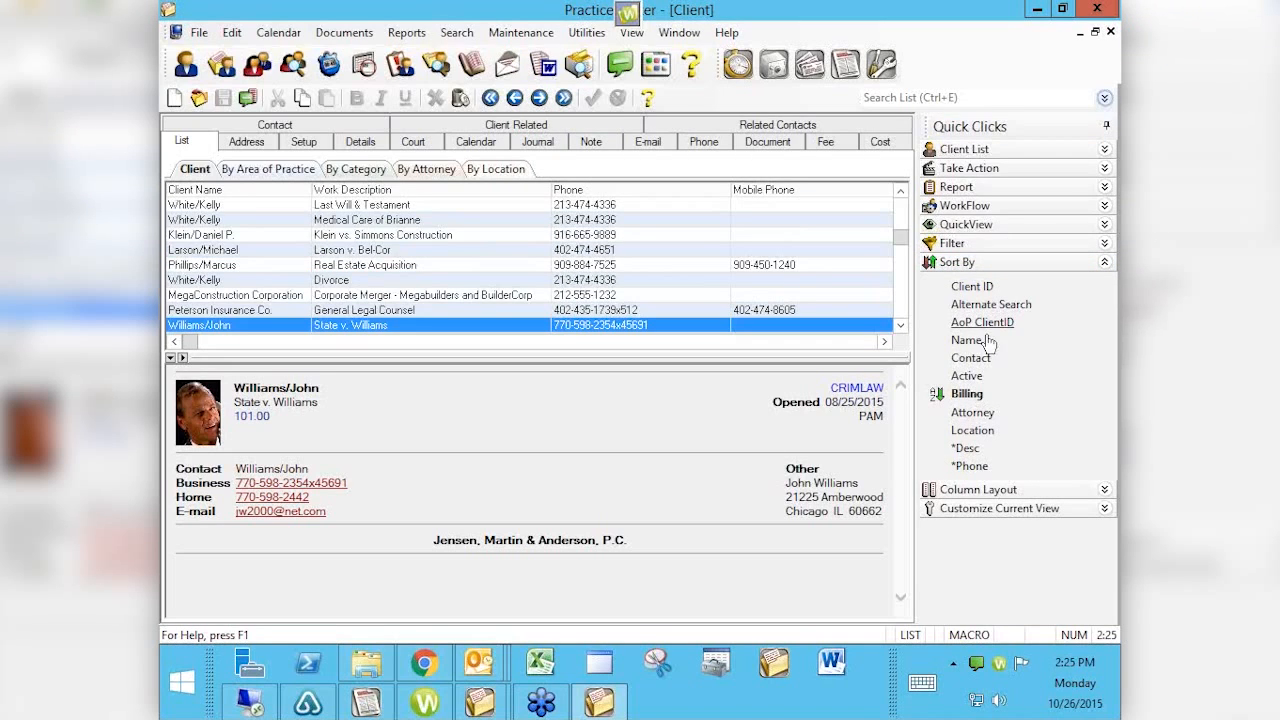
click(1107, 262)
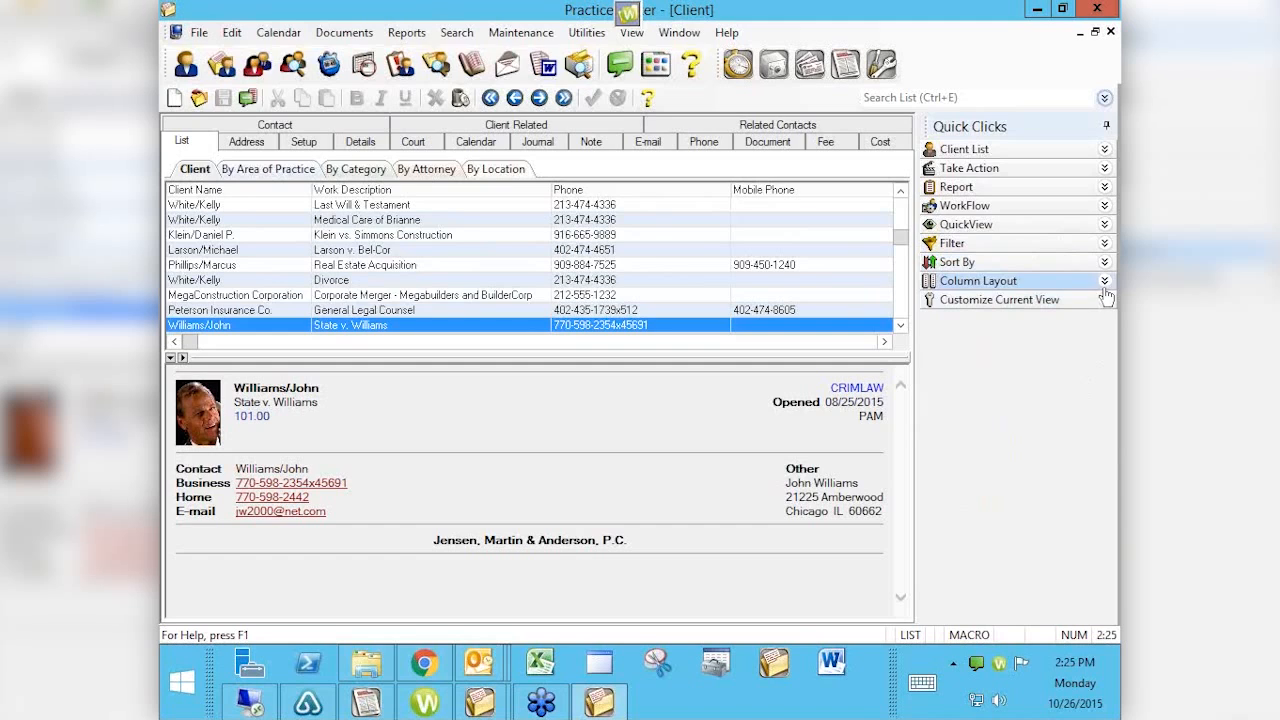
Expand the Column Layout section, switch to the (default) layout and back to Client Information, and collapse the section
click(1104, 281)
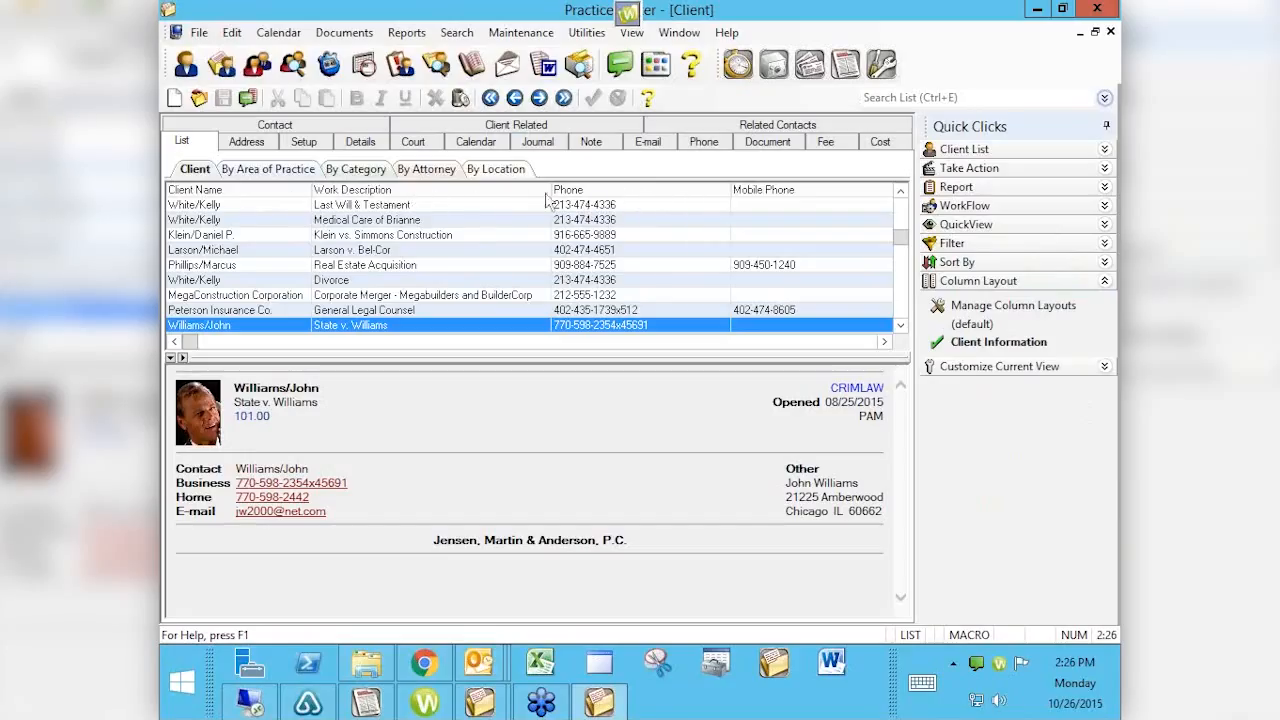
click(940, 325)
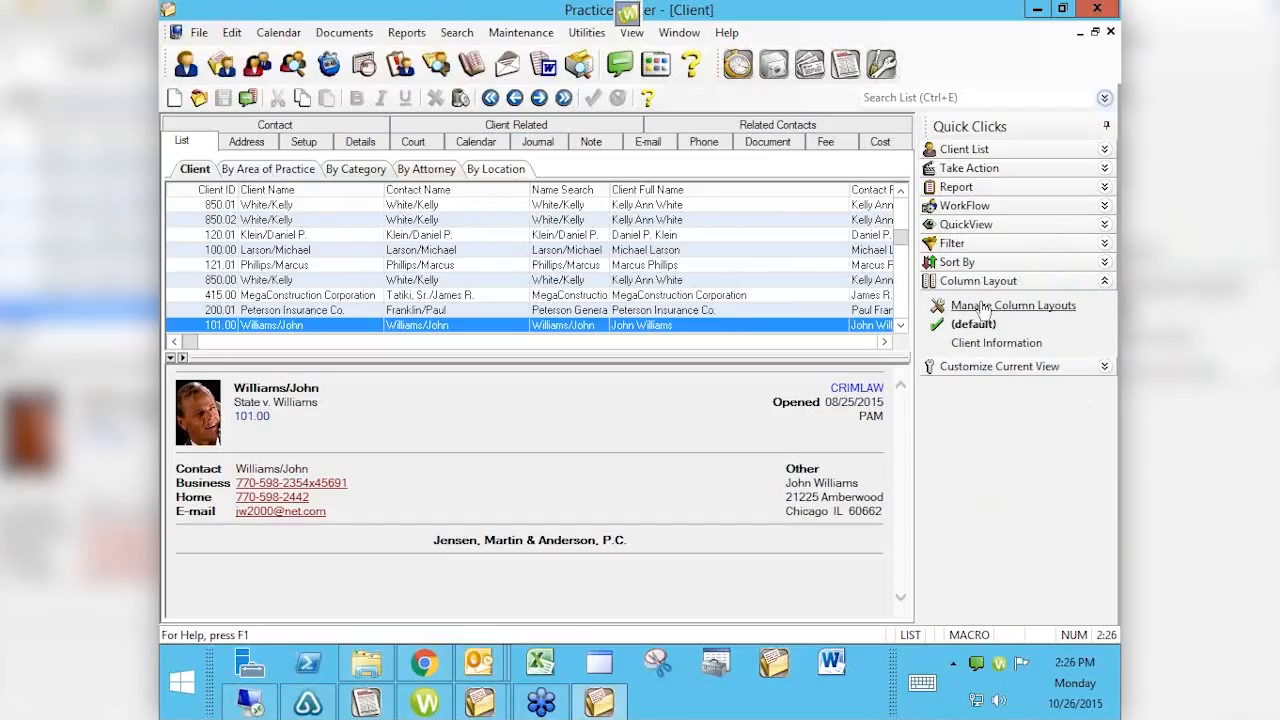
click(980, 343)
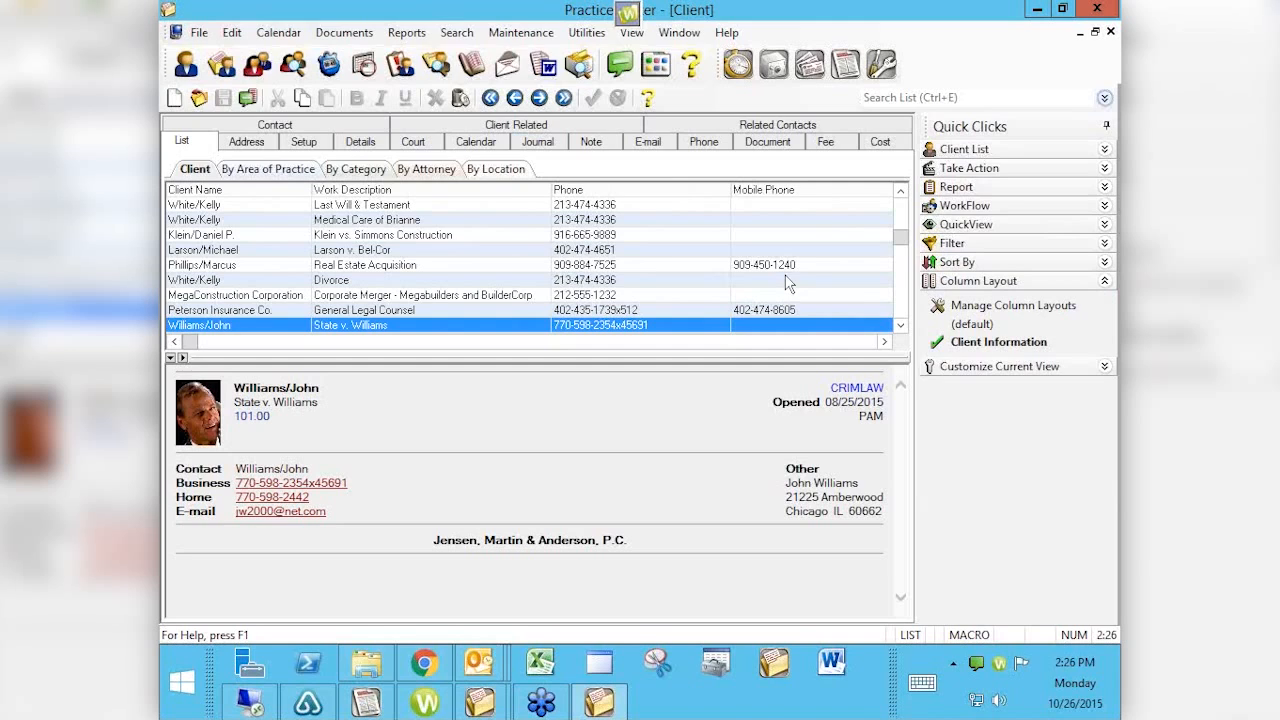
click(1104, 283)
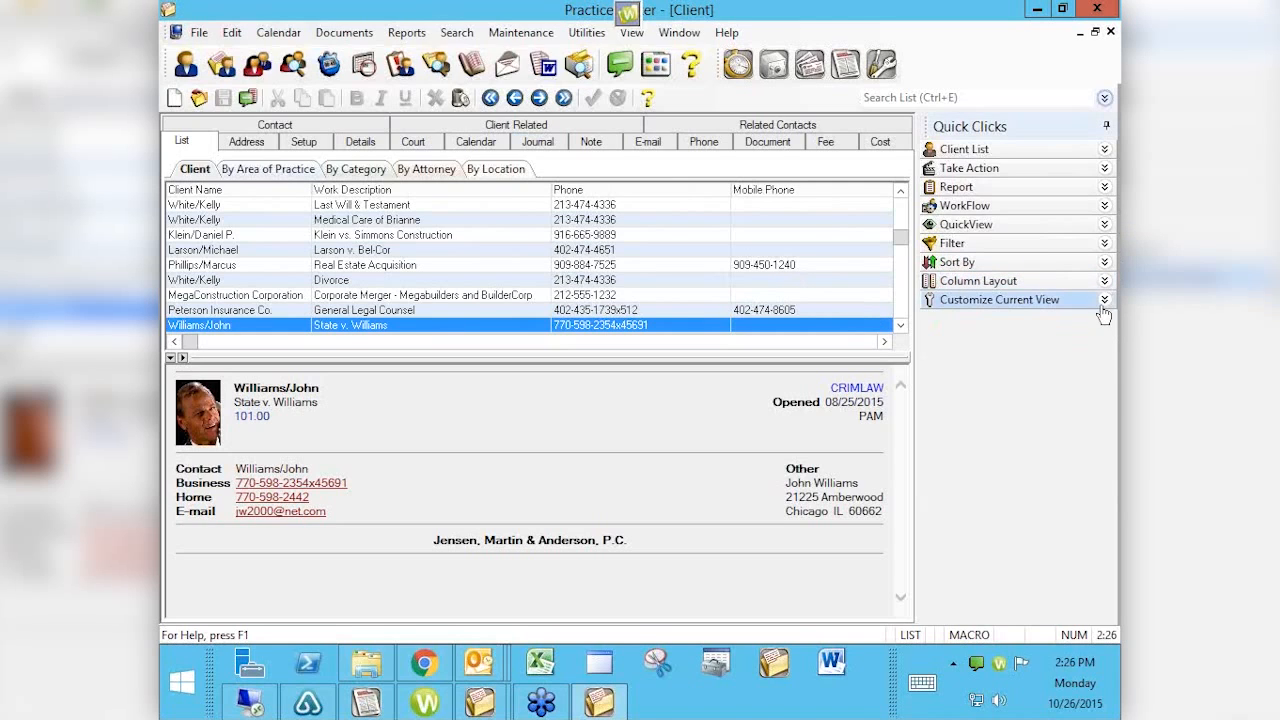
Expand the Customize Current View section, view the Manage Quick Clicks window for the client file, and close it
click(1105, 300)
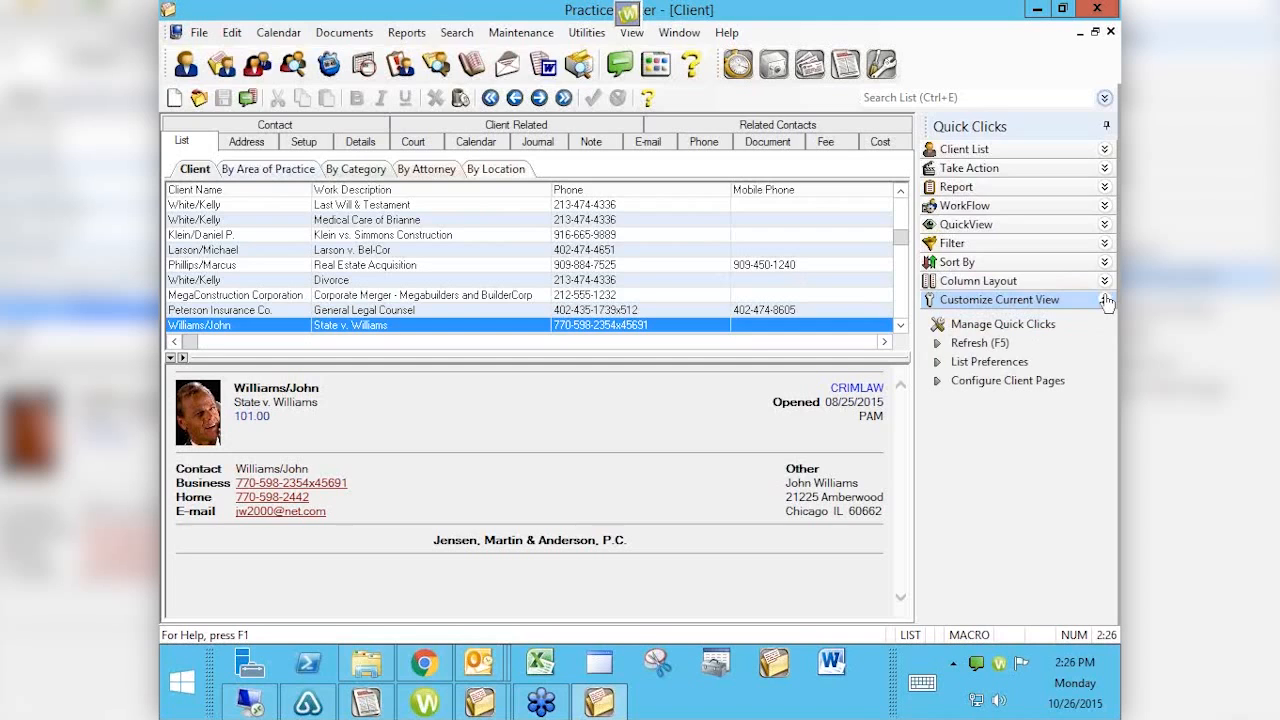
click(1001, 327)
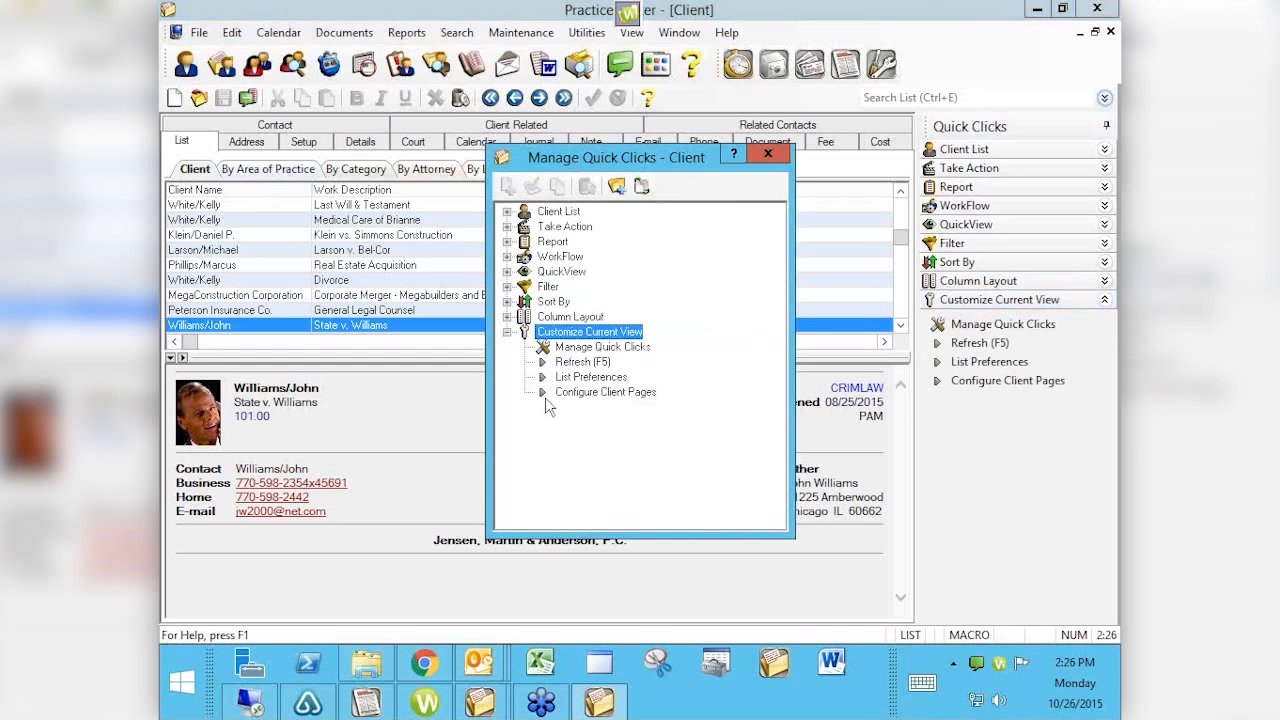
click(778, 162)
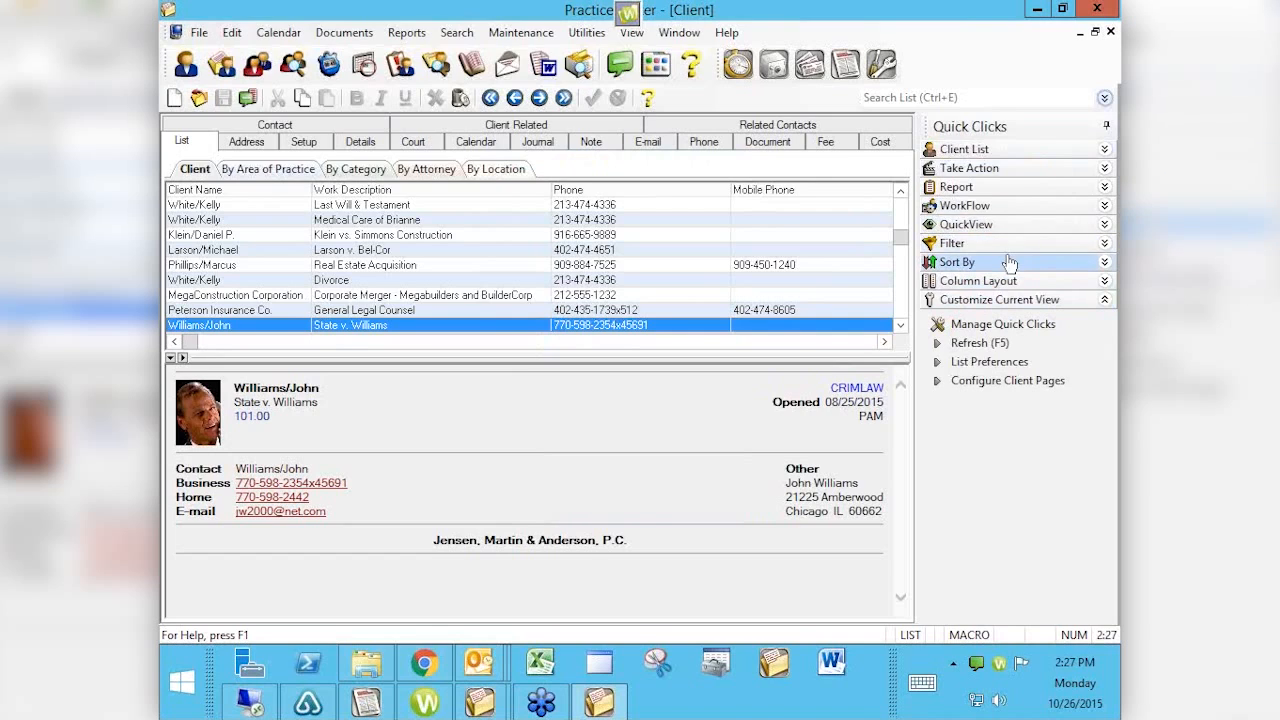
Set the client list's row height to 2 Lines in the List Preferences
click(988, 363)
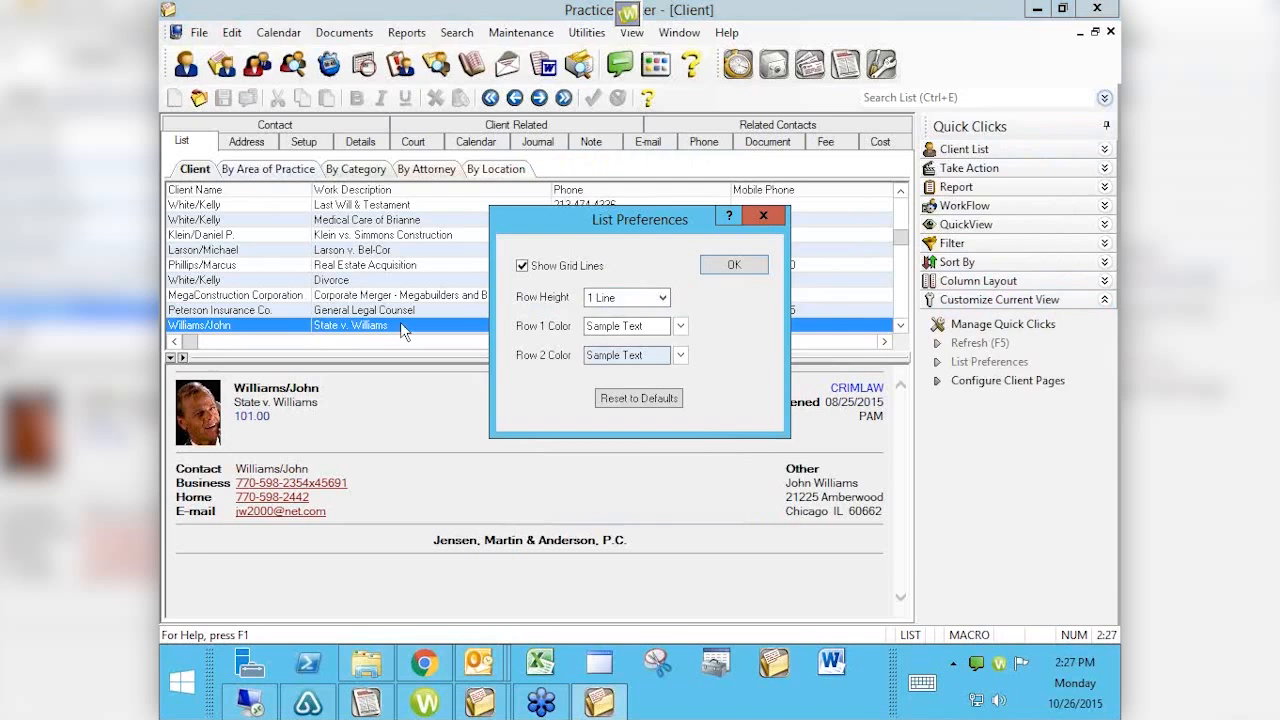
click(664, 299)
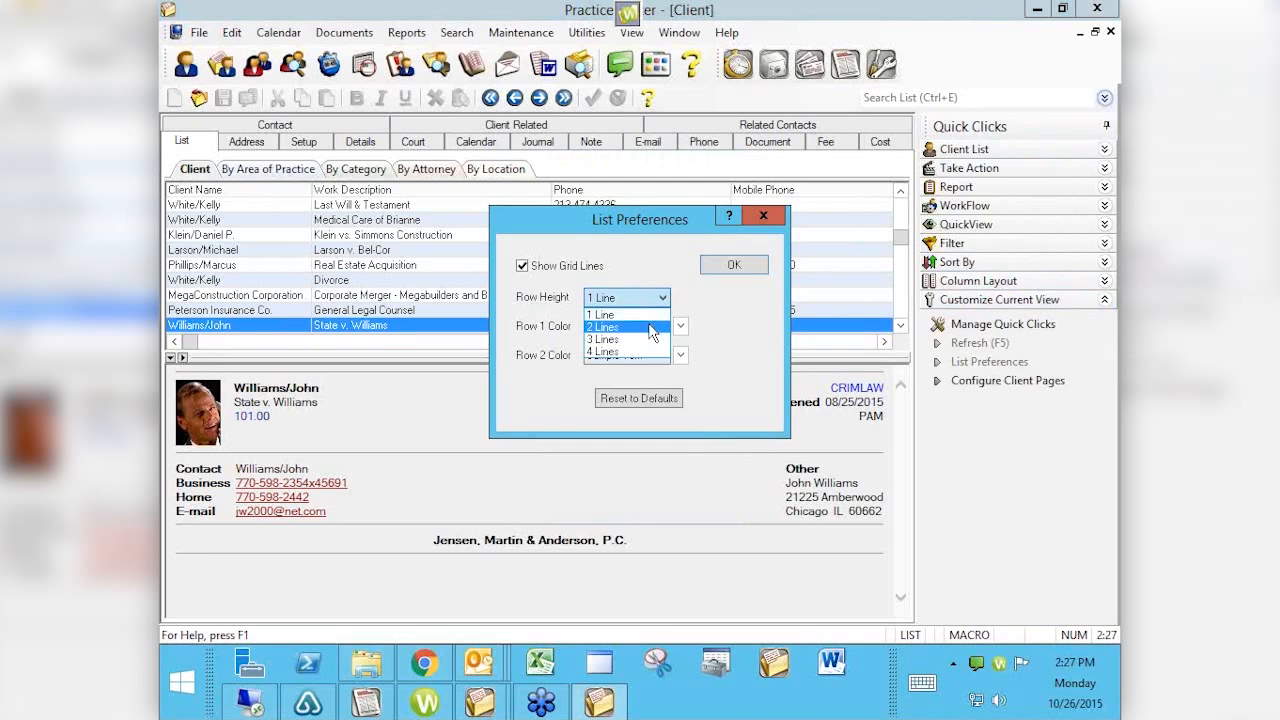
click(604, 327)
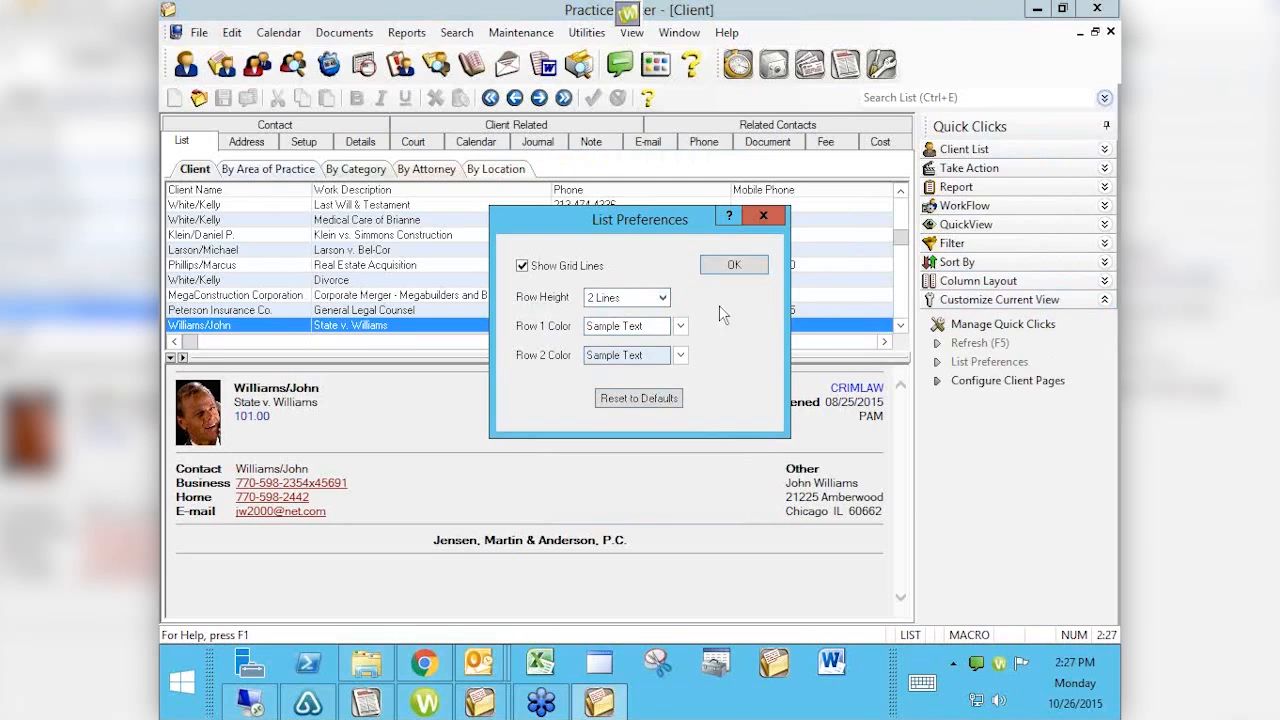
click(733, 265)
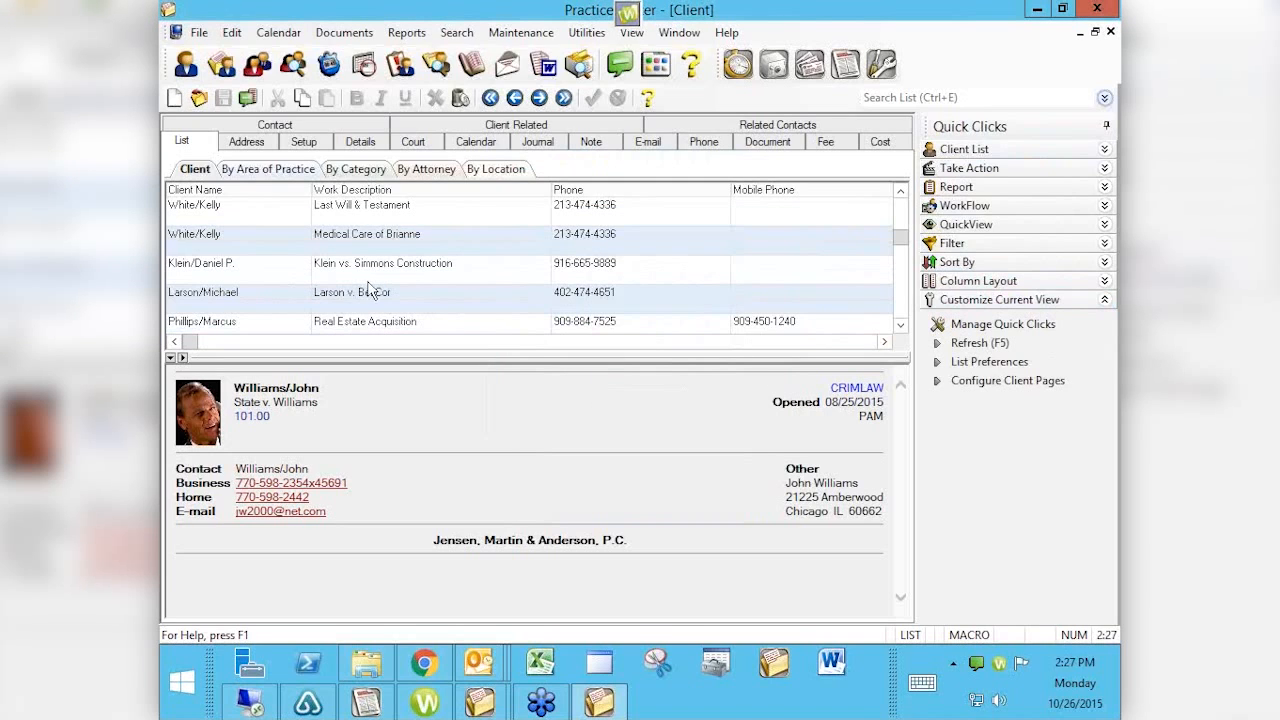
Set the client list's row height to 1 Line and the Row 1 background color to light yellow-green
click(988, 363)
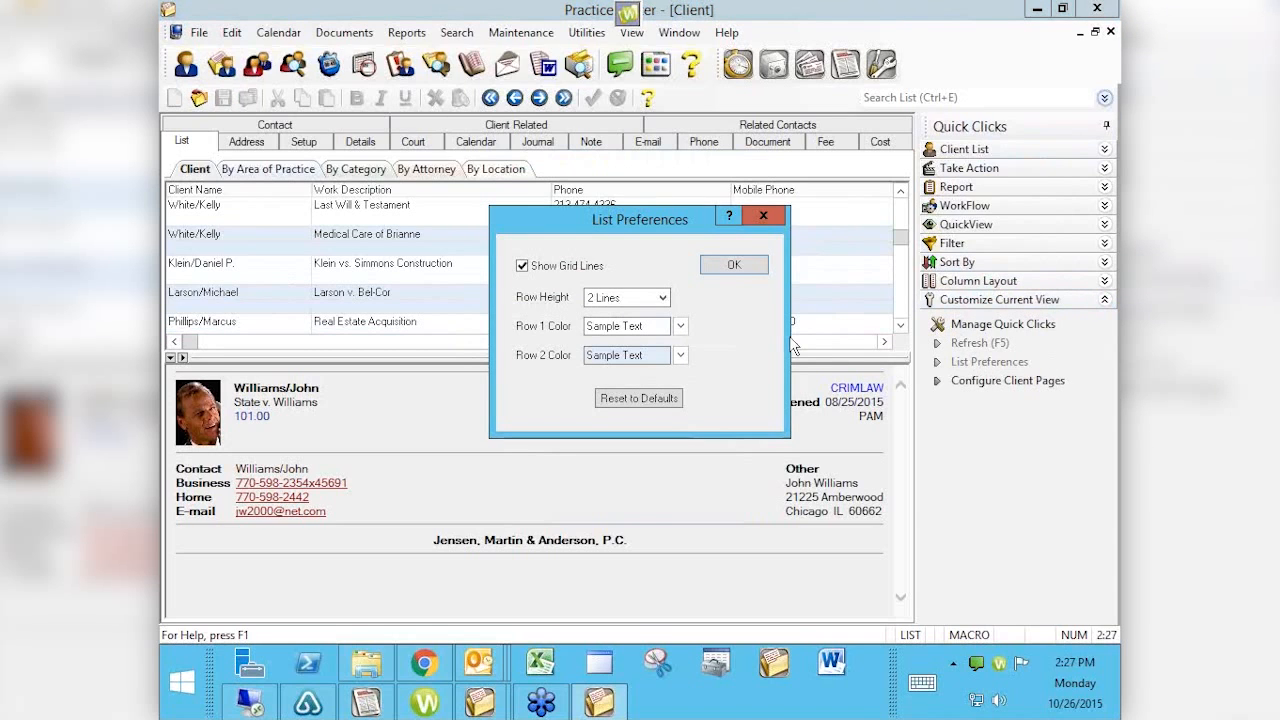
click(663, 298)
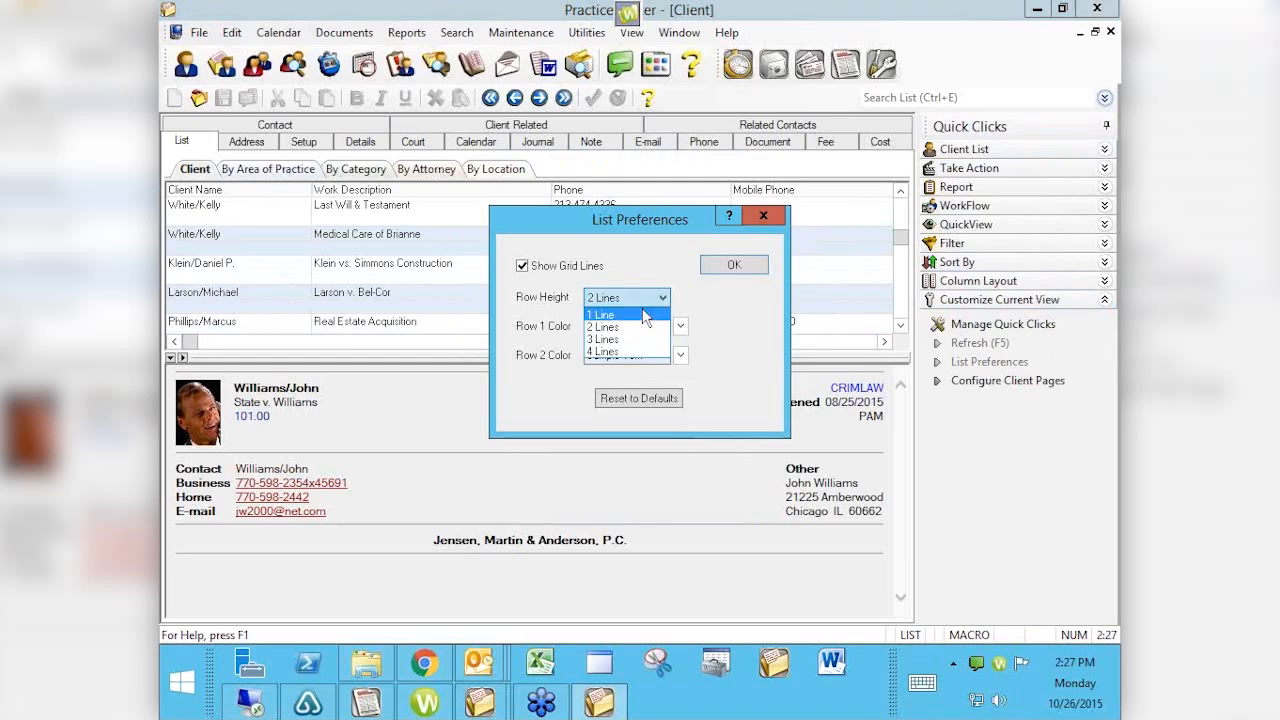
click(645, 310)
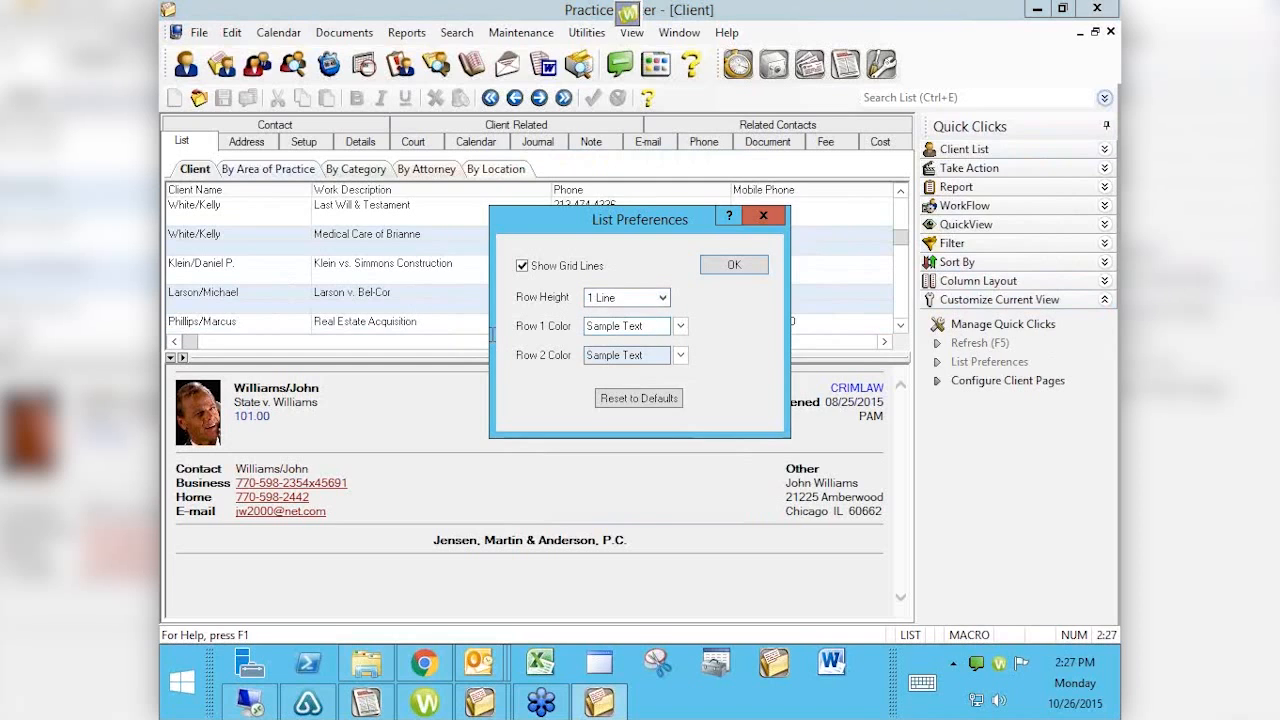
click(681, 327)
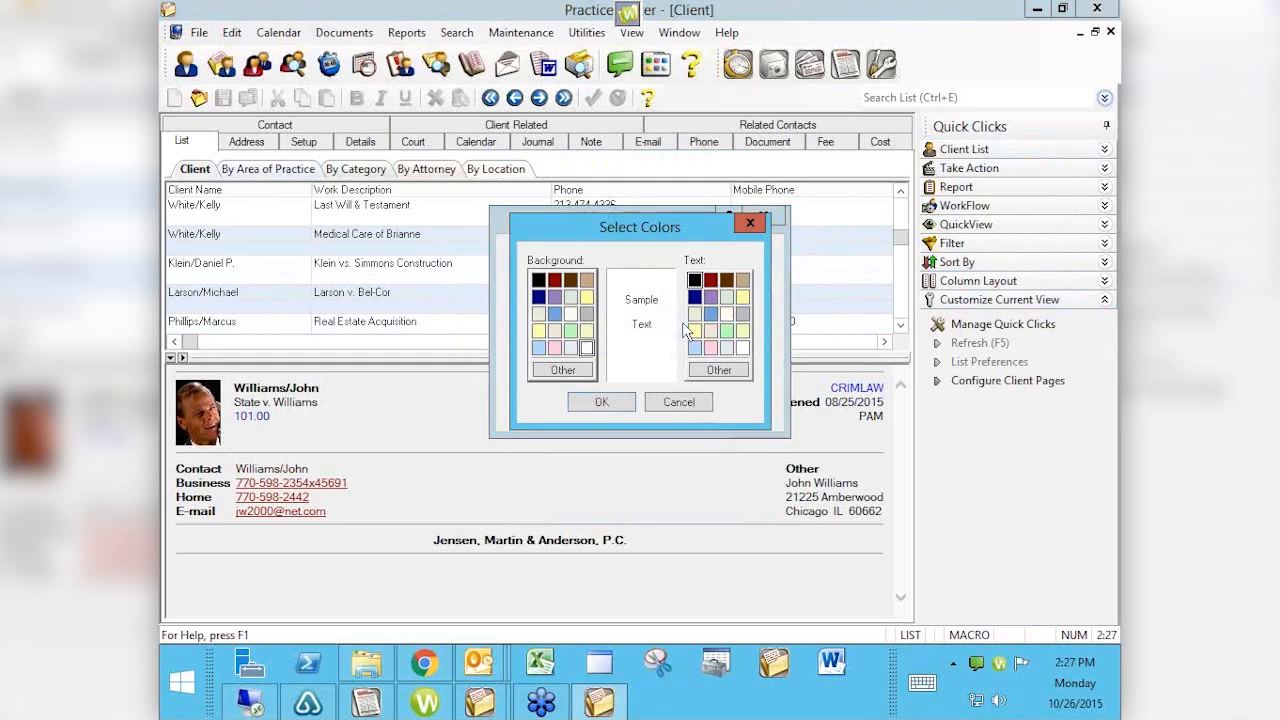
click(586, 333)
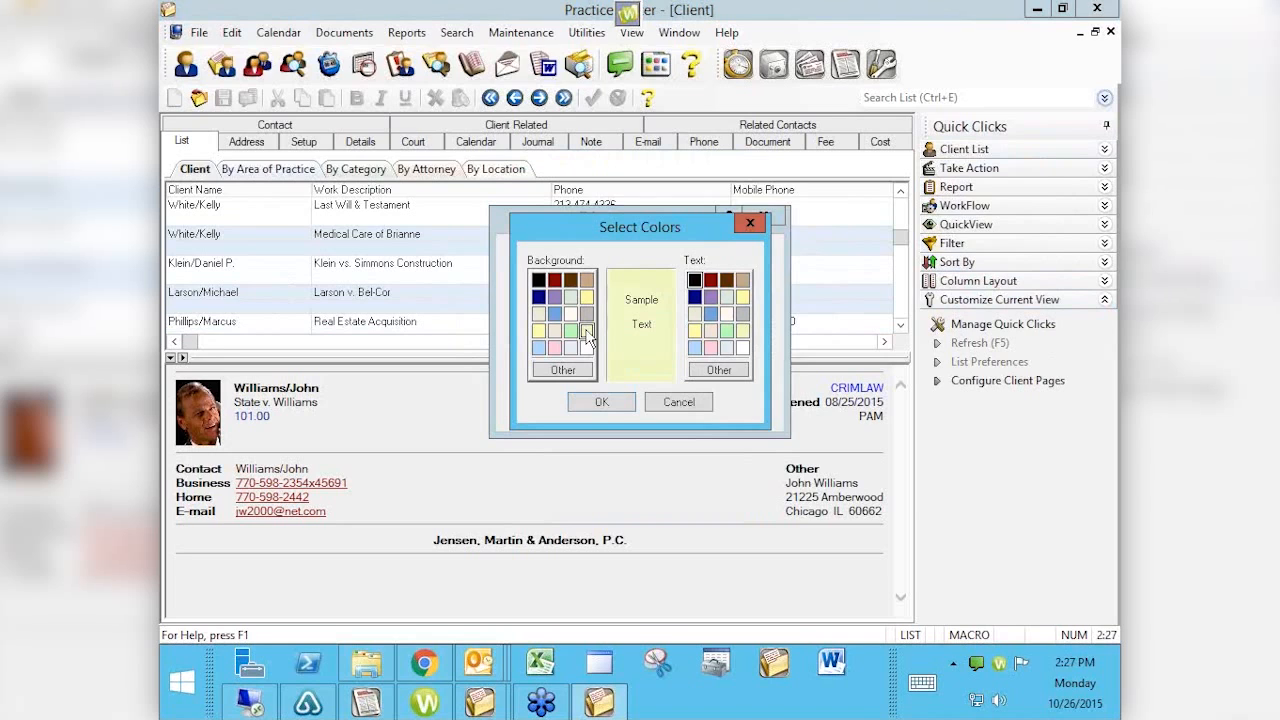
click(607, 397)
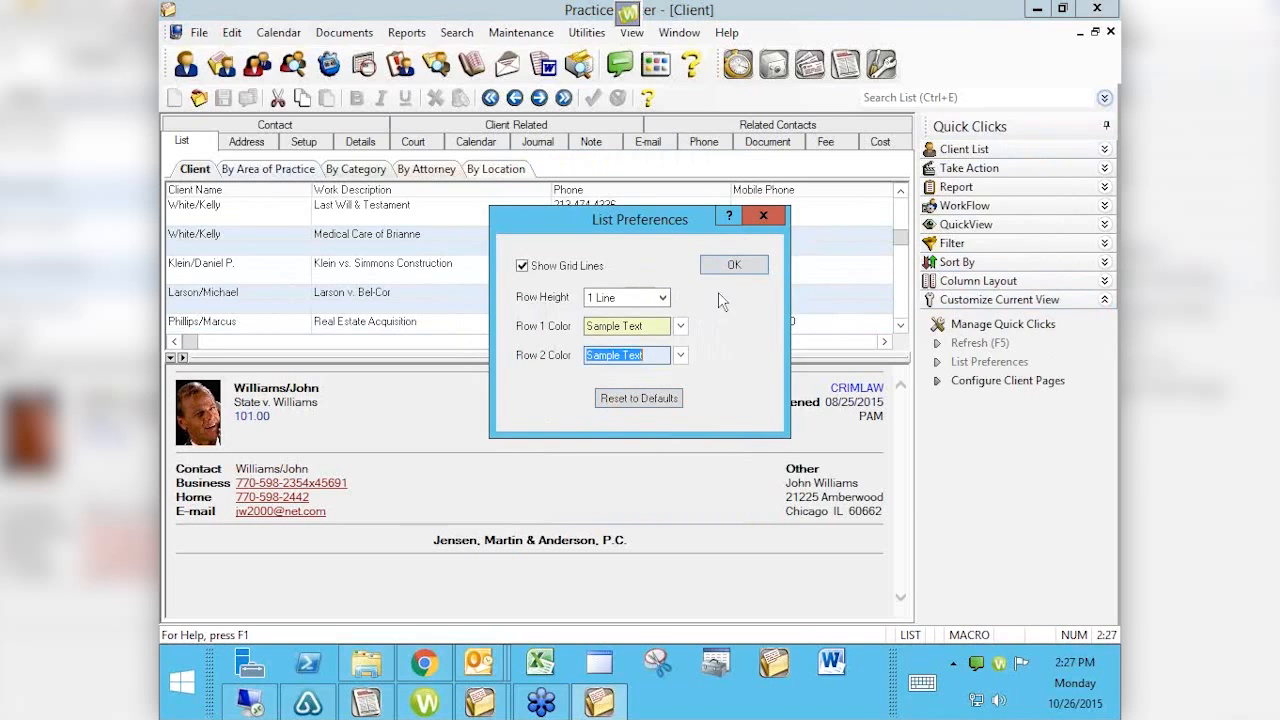
click(734, 267)
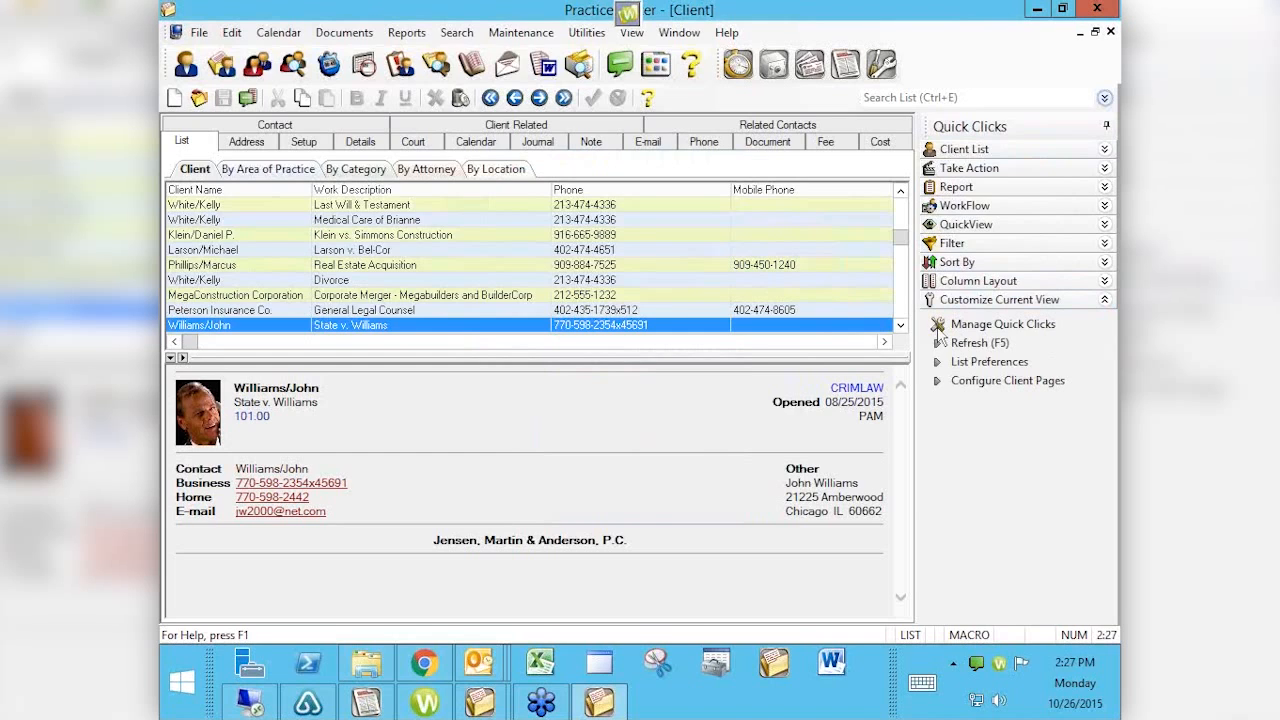
Reset the client list's List Preferences to their defaults
click(980, 362)
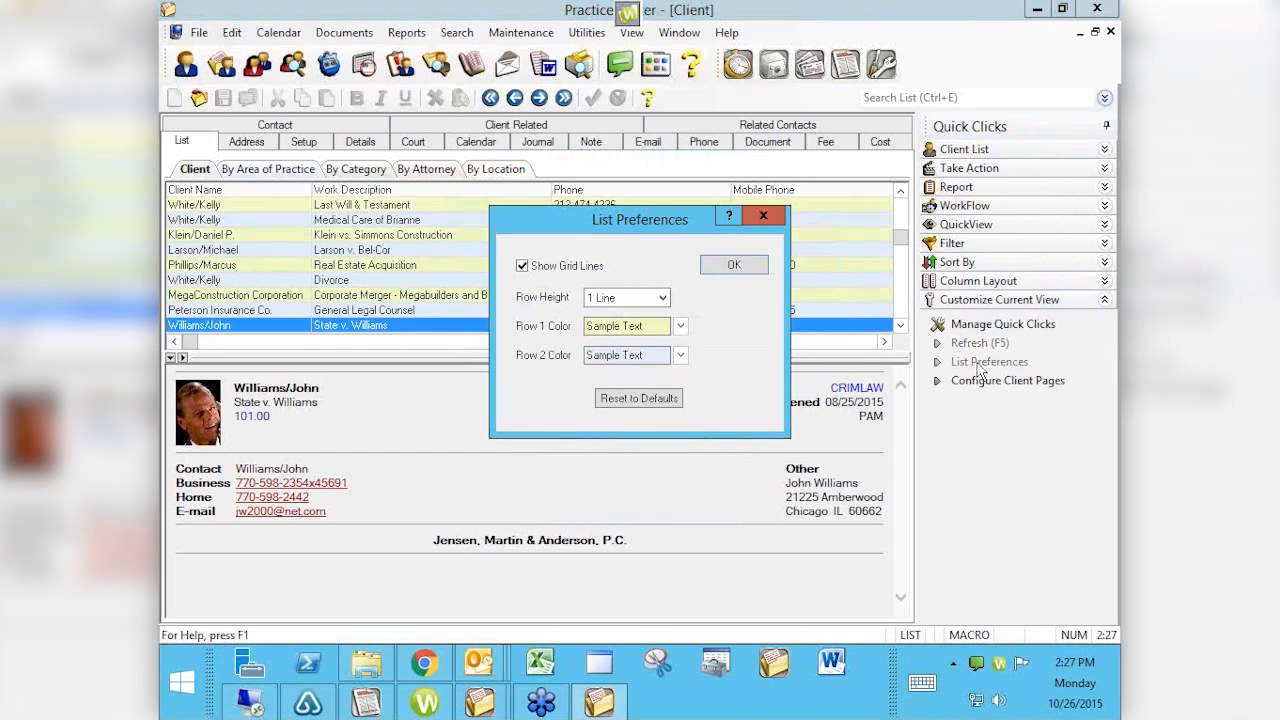
click(660, 400)
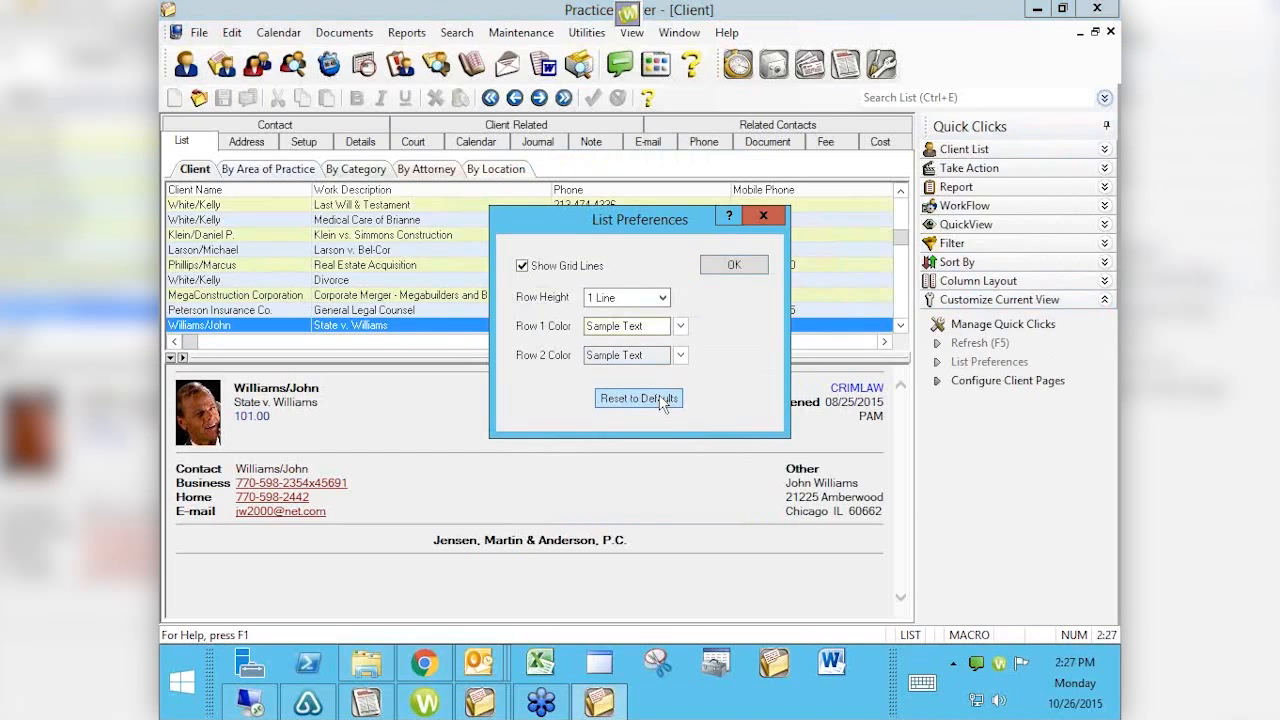
click(737, 265)
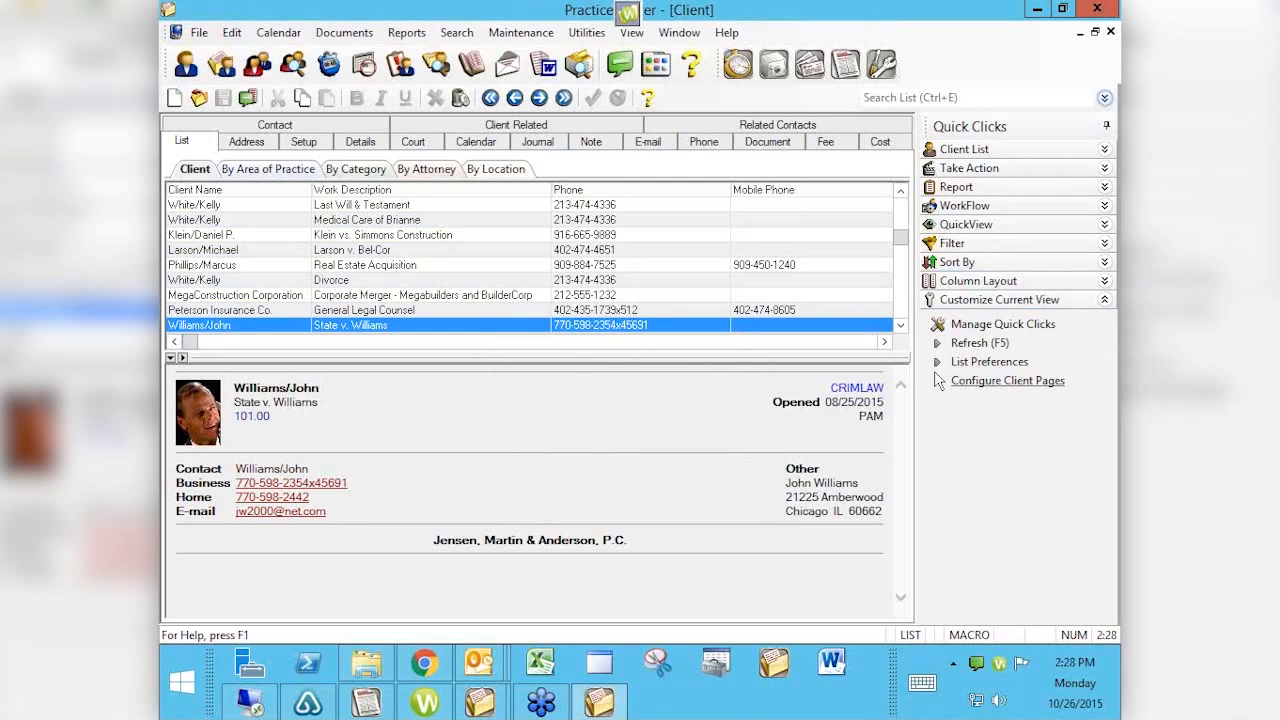
Enable the Area of Practice Pages in the client page configuration
click(964, 382)
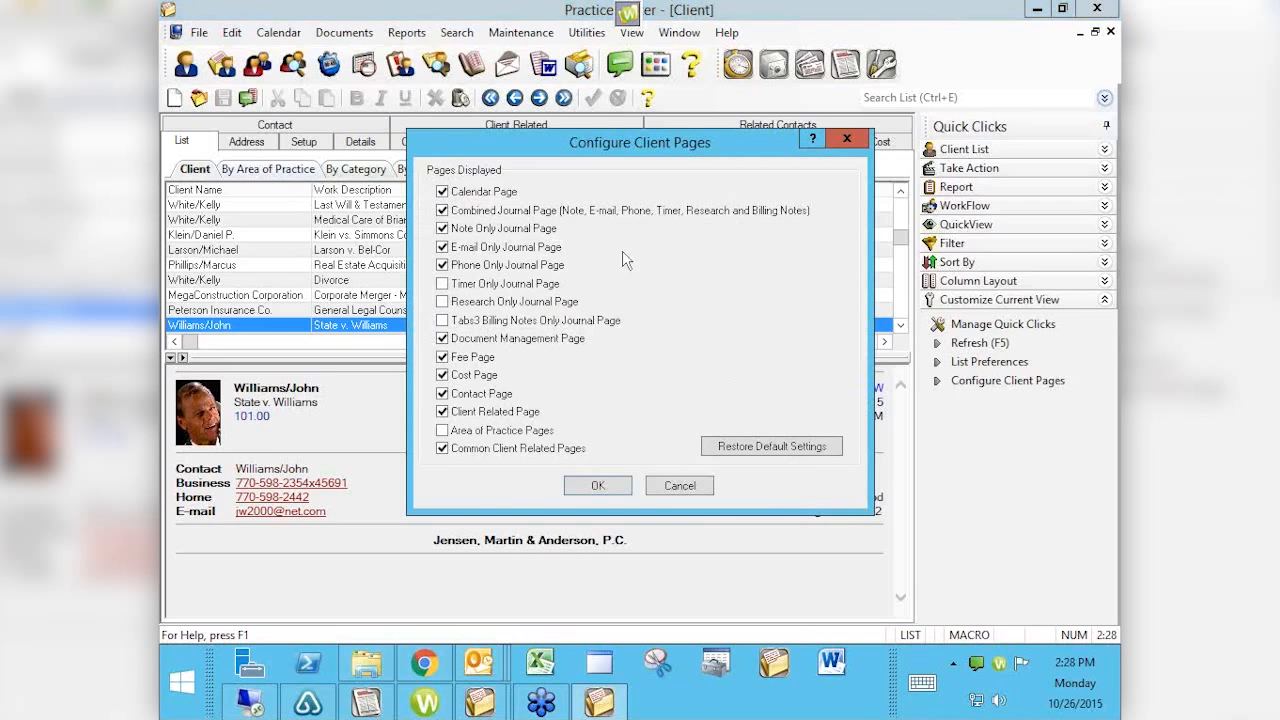
drag(553, 149, 518, 262)
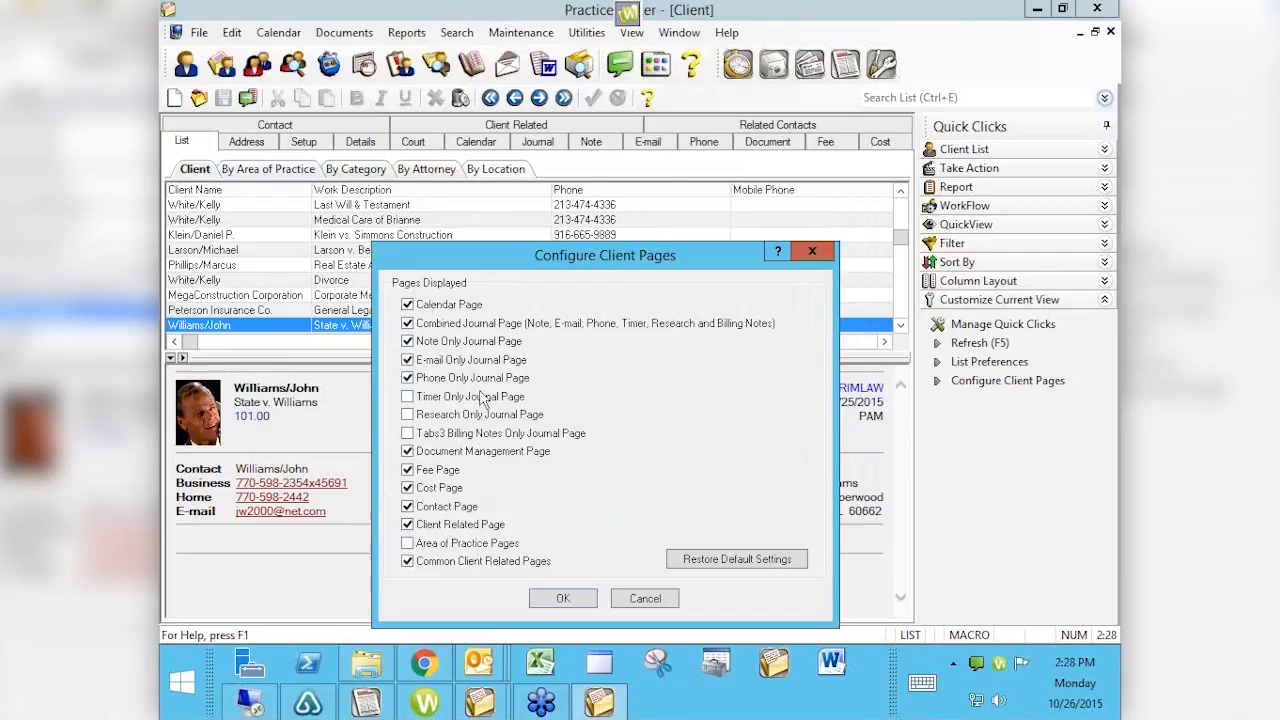
click(409, 545)
click(563, 598)
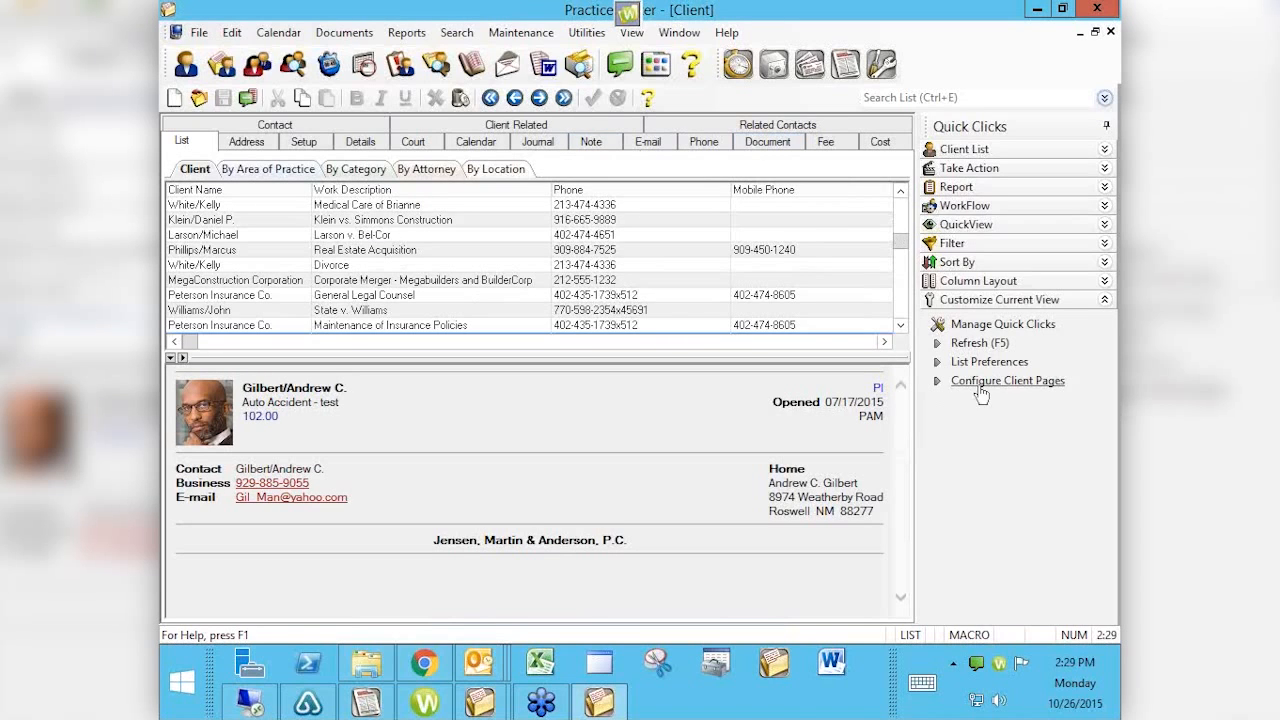
Browse several clients in the list, open the CRIMLAW client's record to view its area of practice pages, and return to the list
click(358, 250)
click(350, 280)
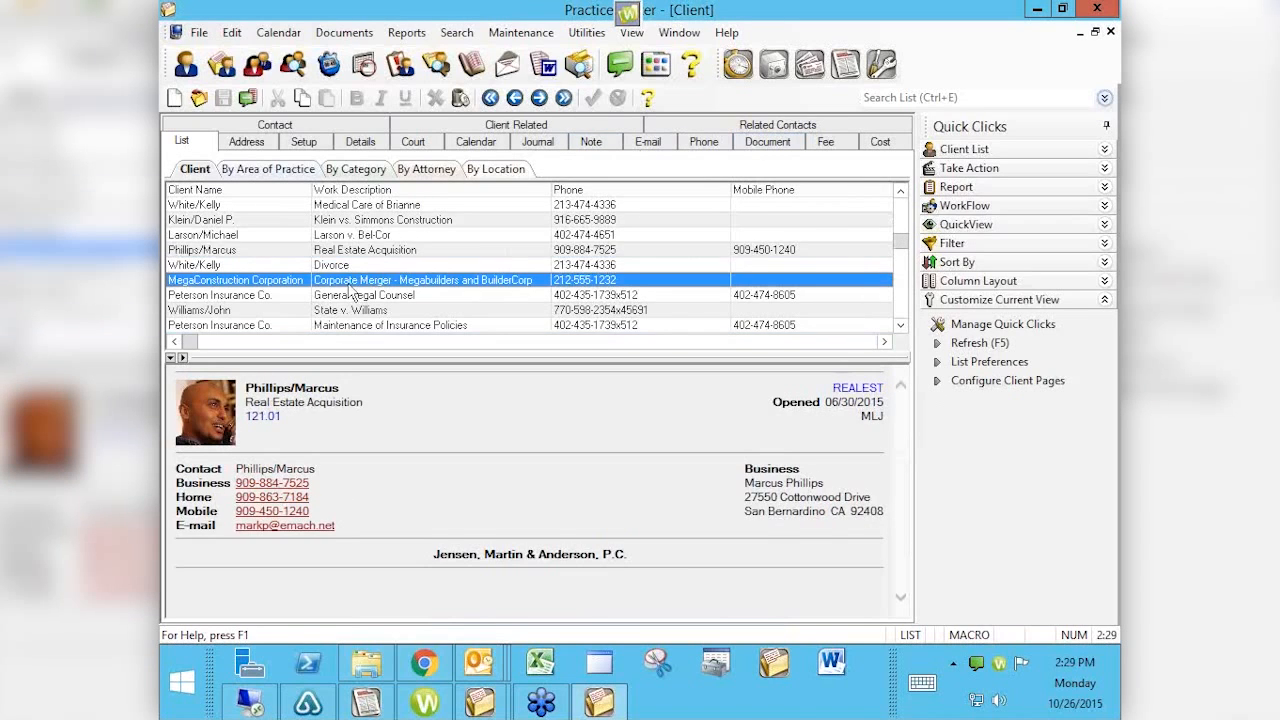
click(348, 302)
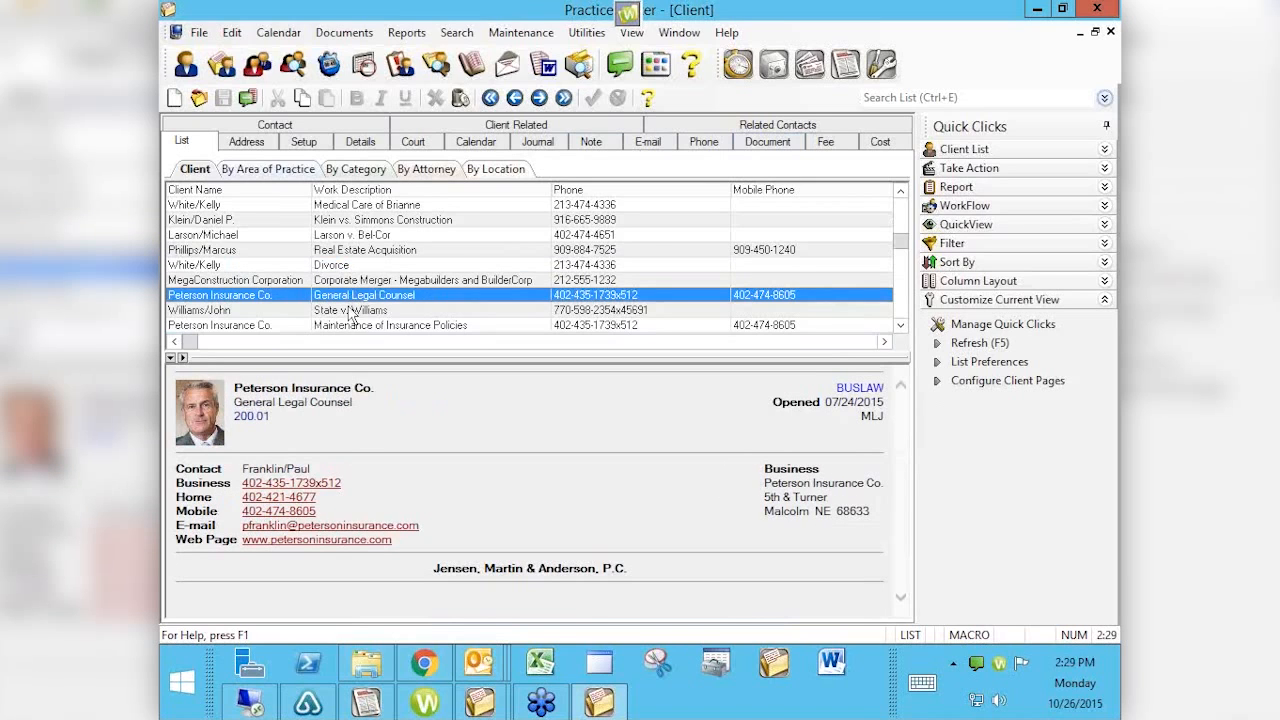
click(349, 309)
double_click(350, 313)
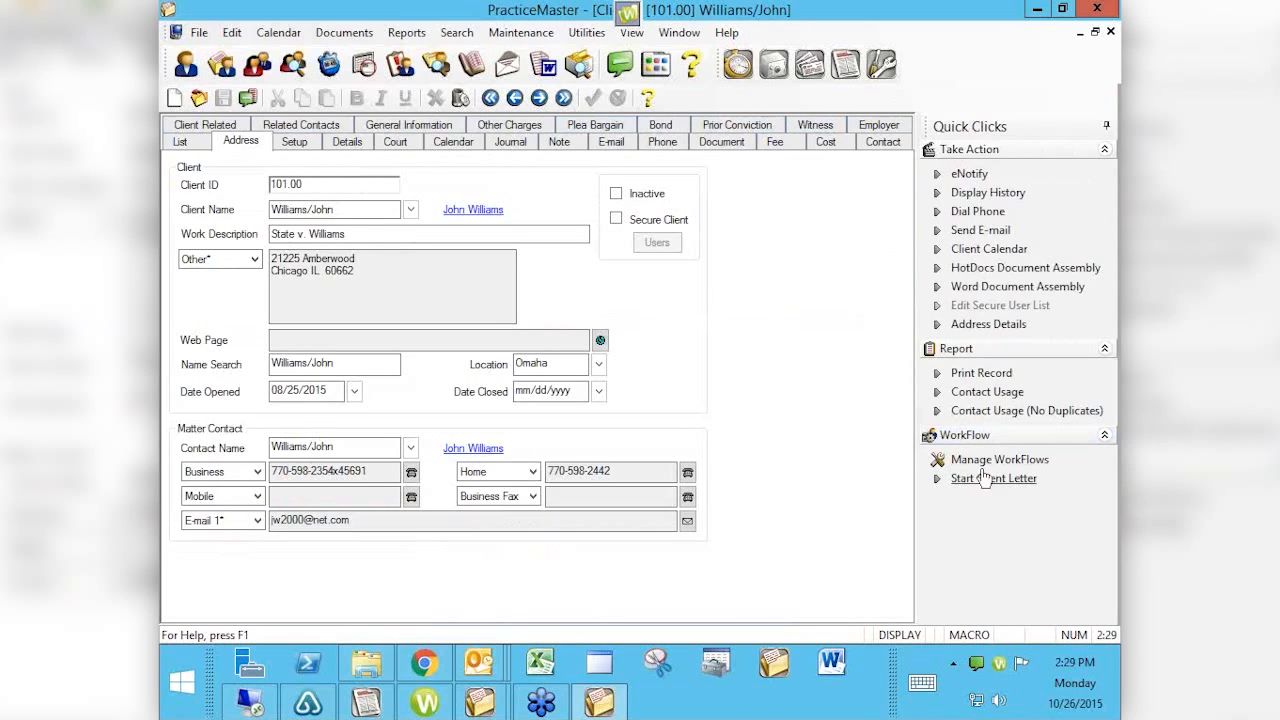
click(183, 142)
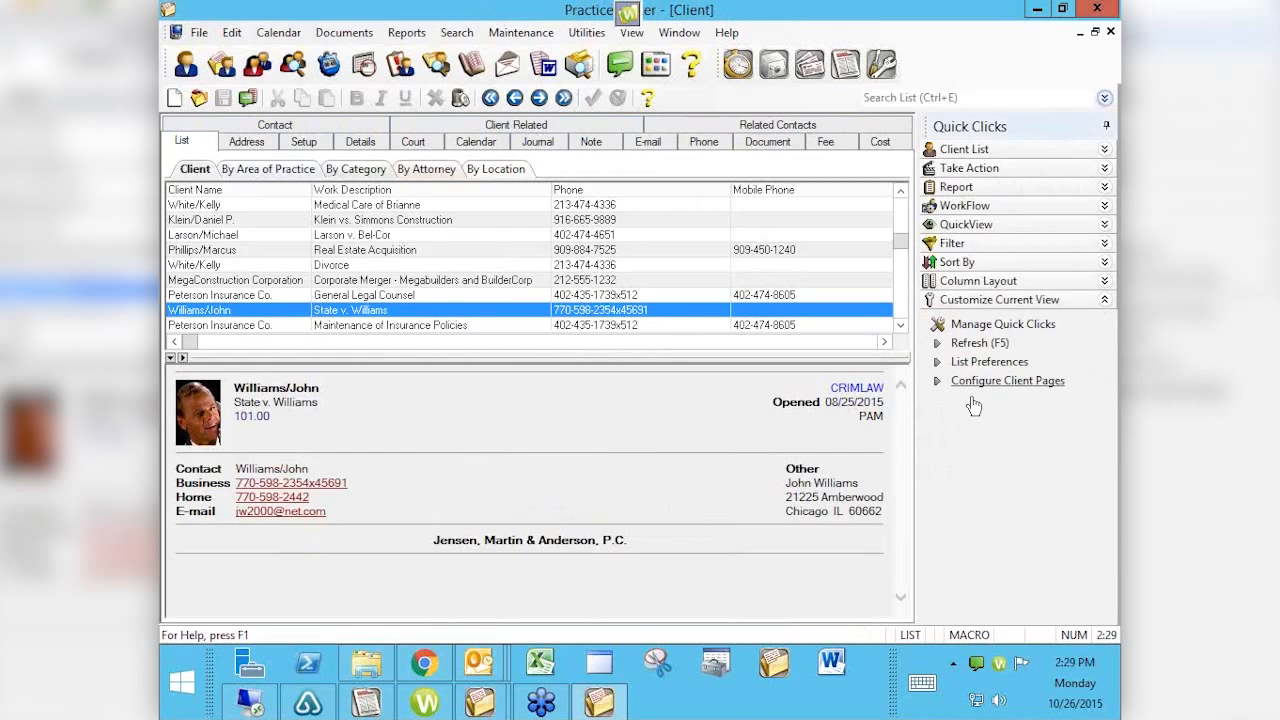
Turn off the Area of Practice Pages in the client page configuration and check the CRIMLAW client's record before returning to the list
click(970, 392)
click(442, 430)
click(597, 486)
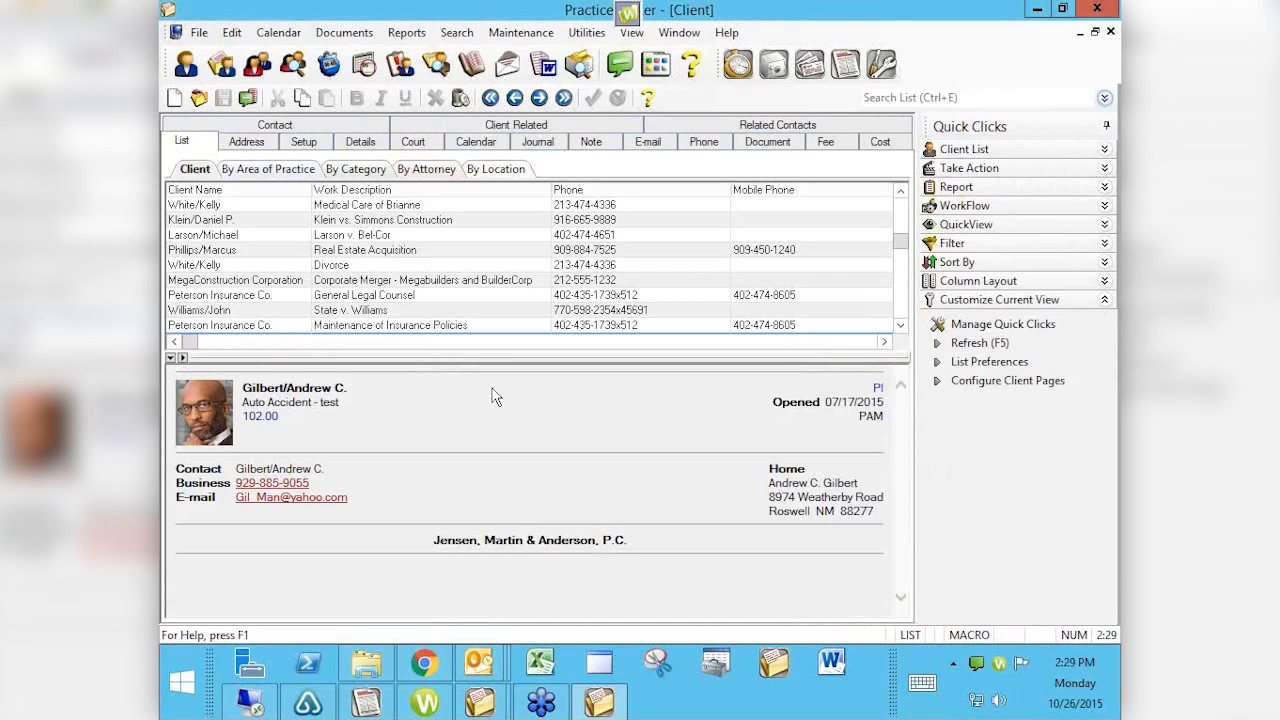
double_click(355, 313)
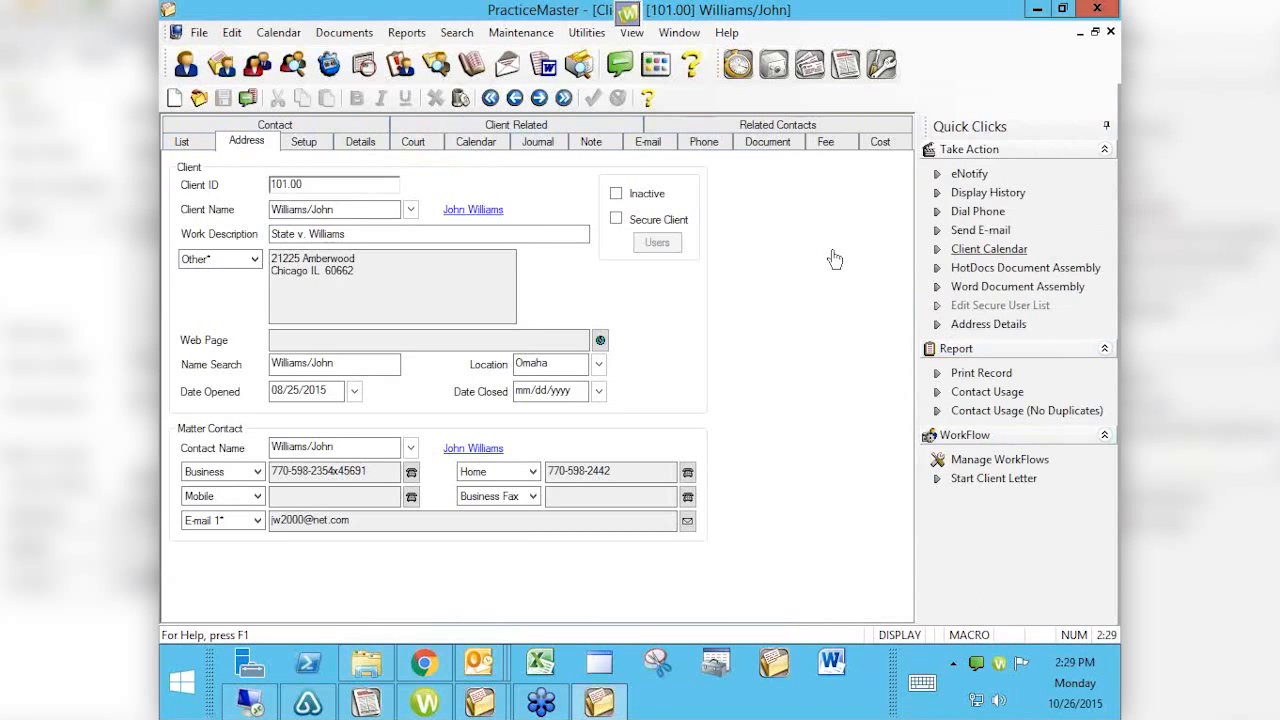
click(182, 141)
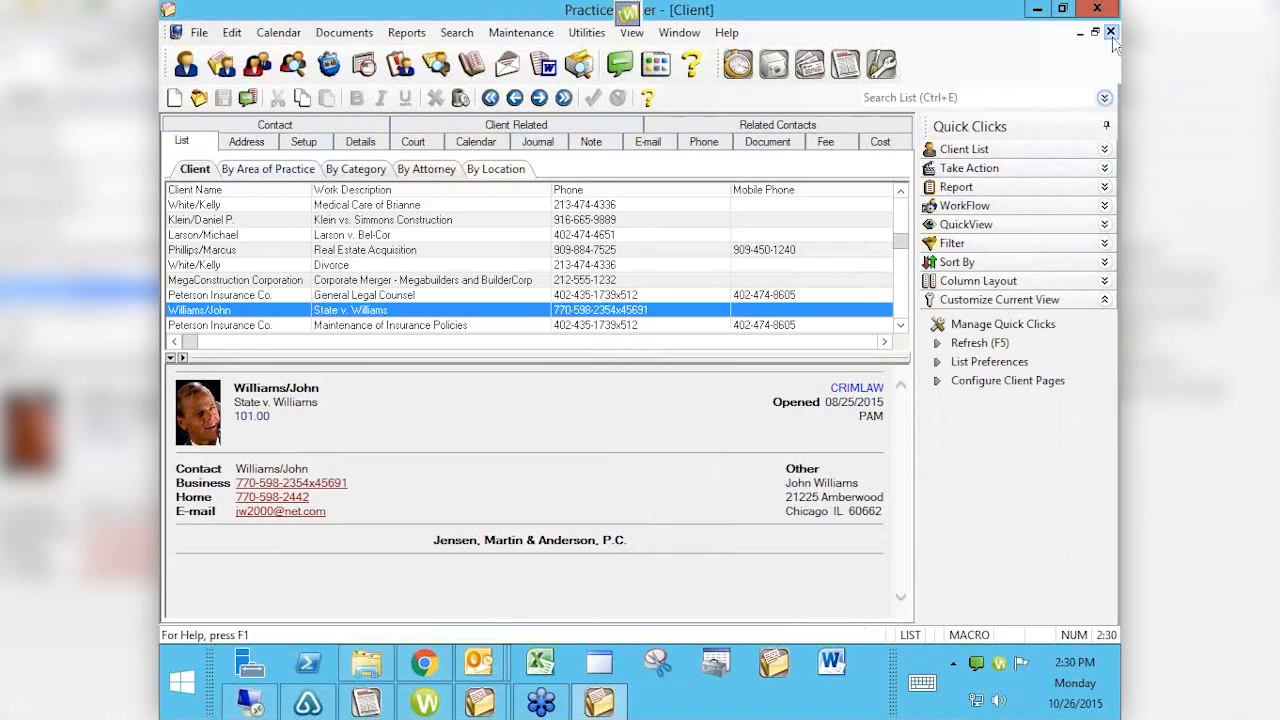
Expand the Take Action options, try eNotify for the selected CRIMLAW client, and dismiss the upgrade notice
click(1104, 168)
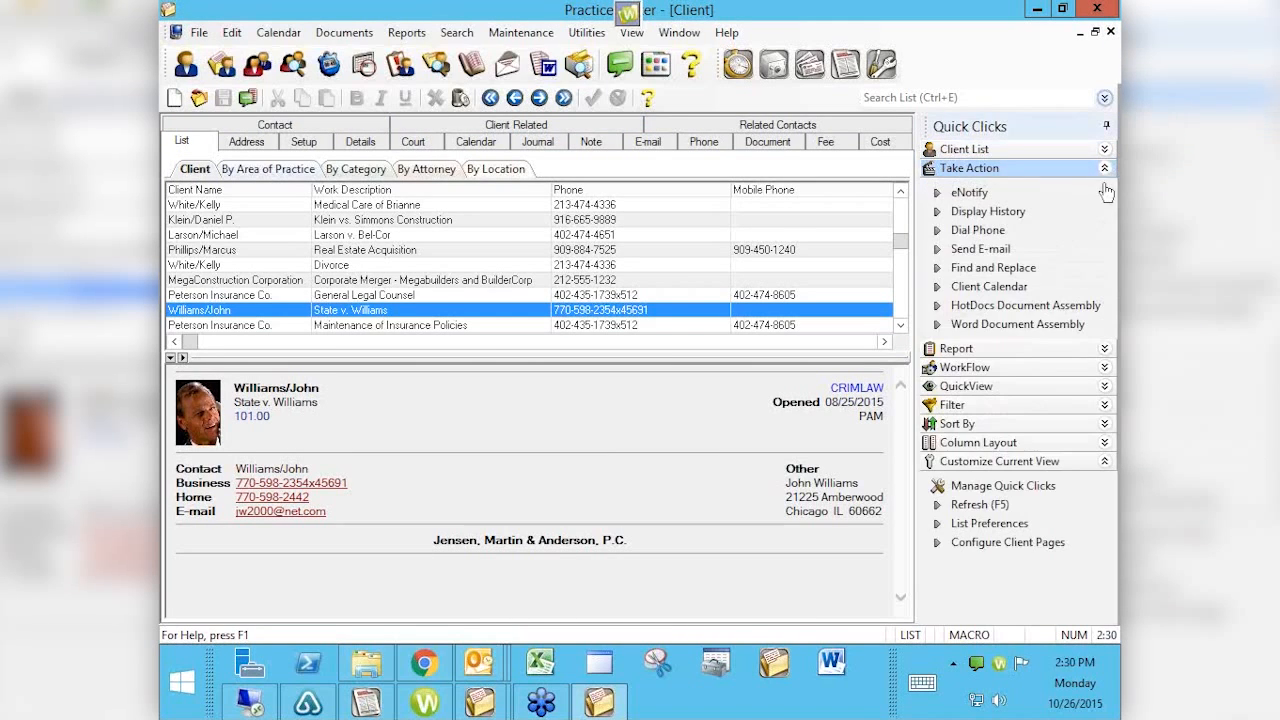
click(982, 193)
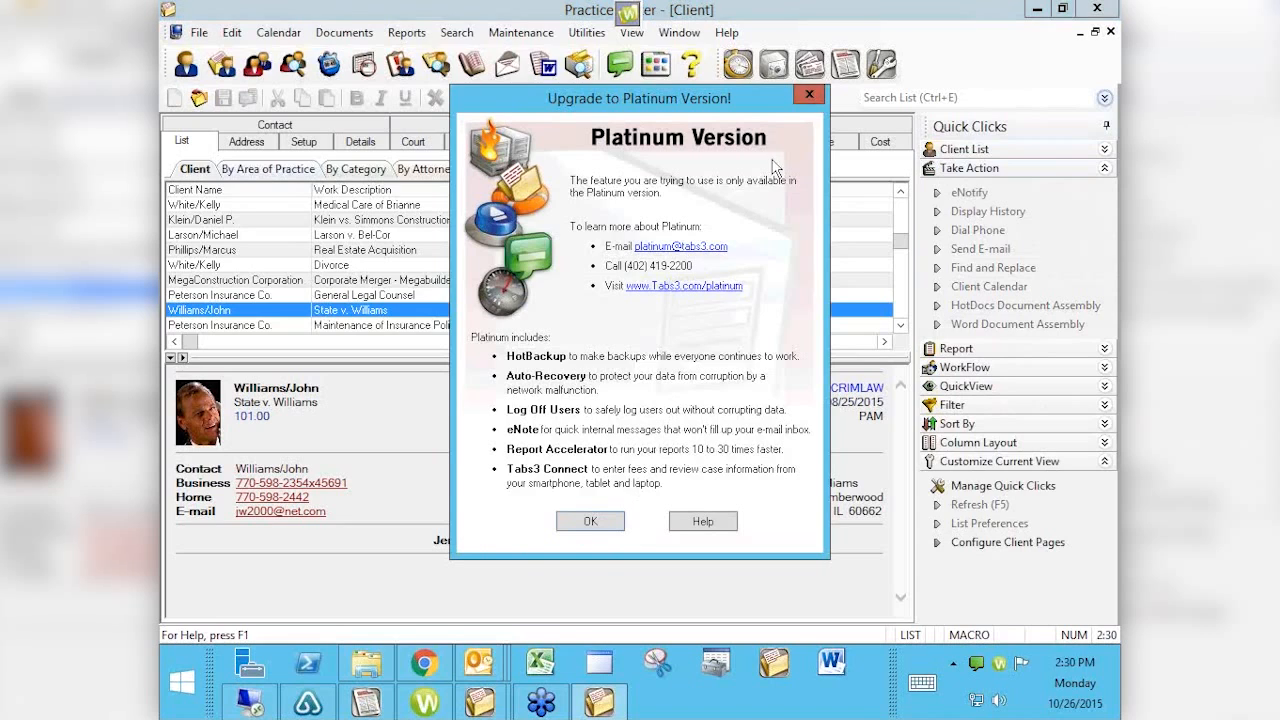
click(808, 97)
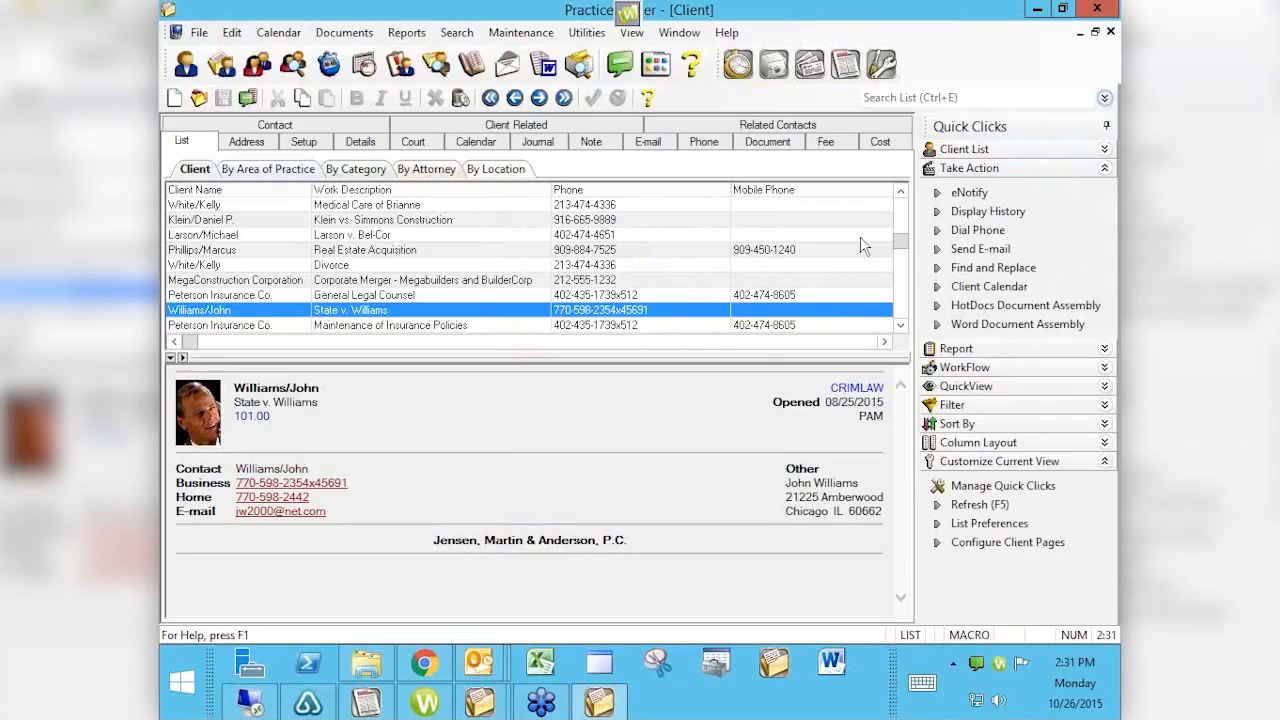
click(428, 668)
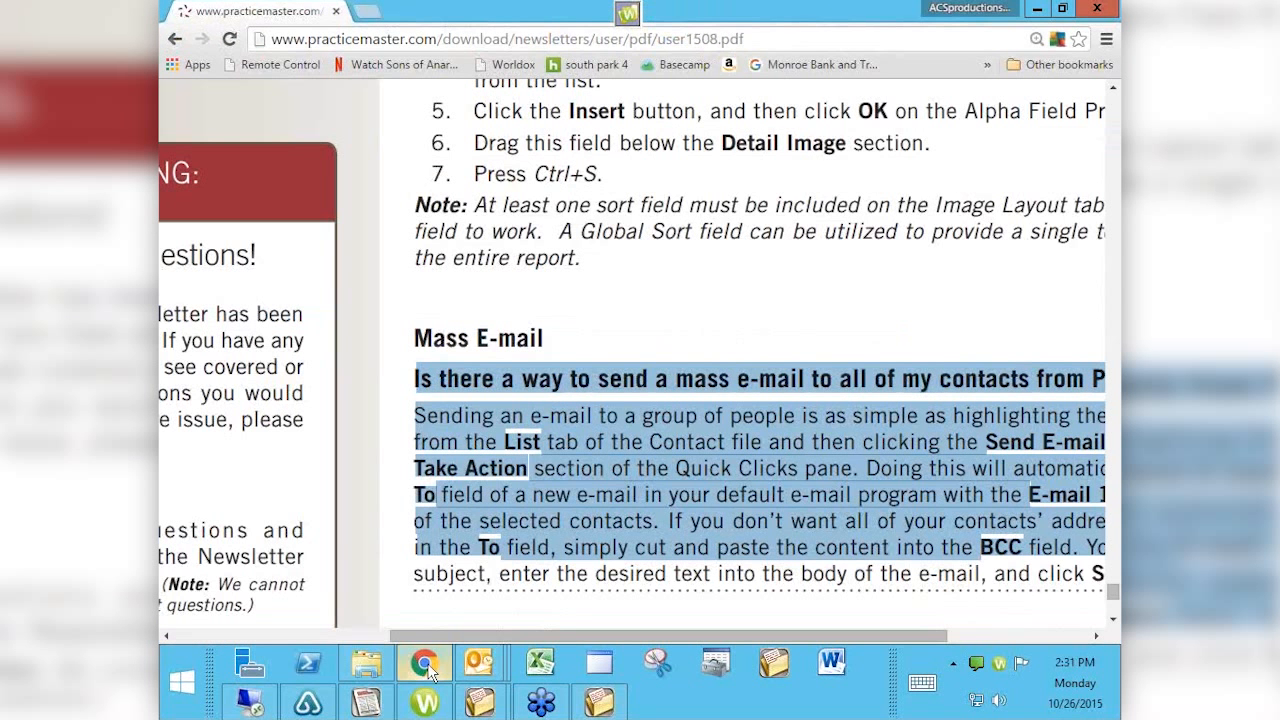
click(367, 10)
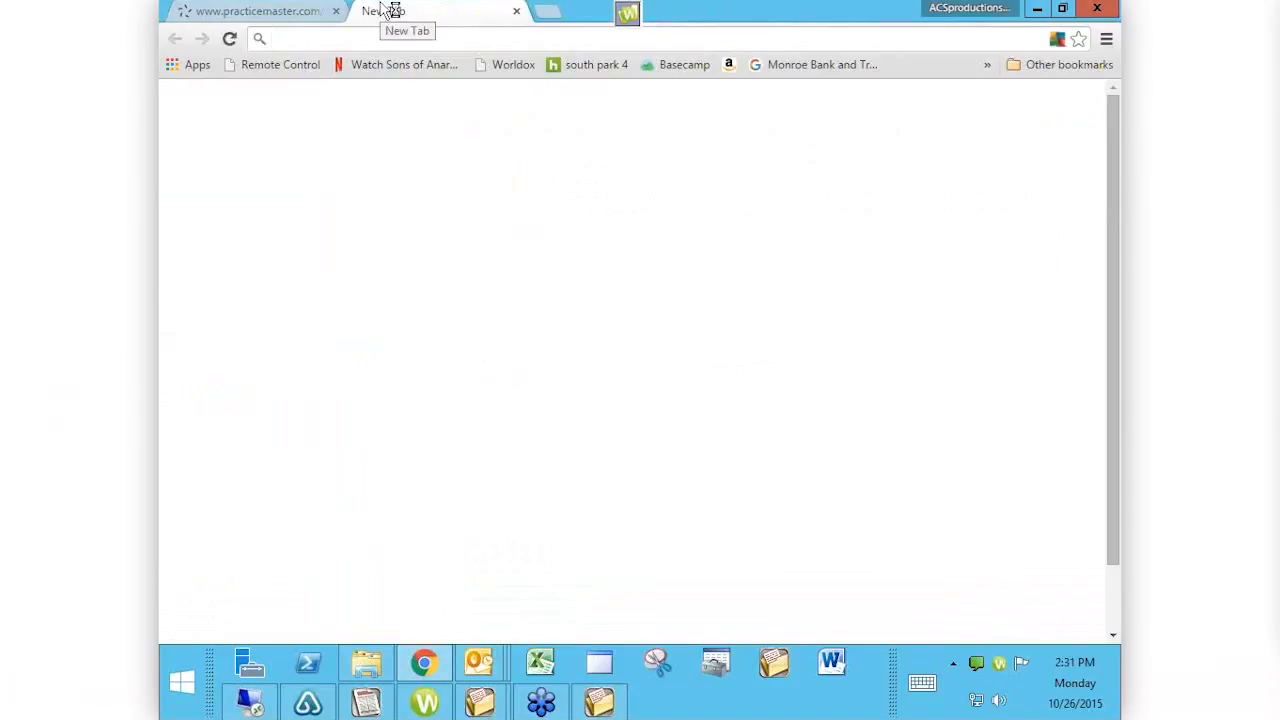
text(www.tab)
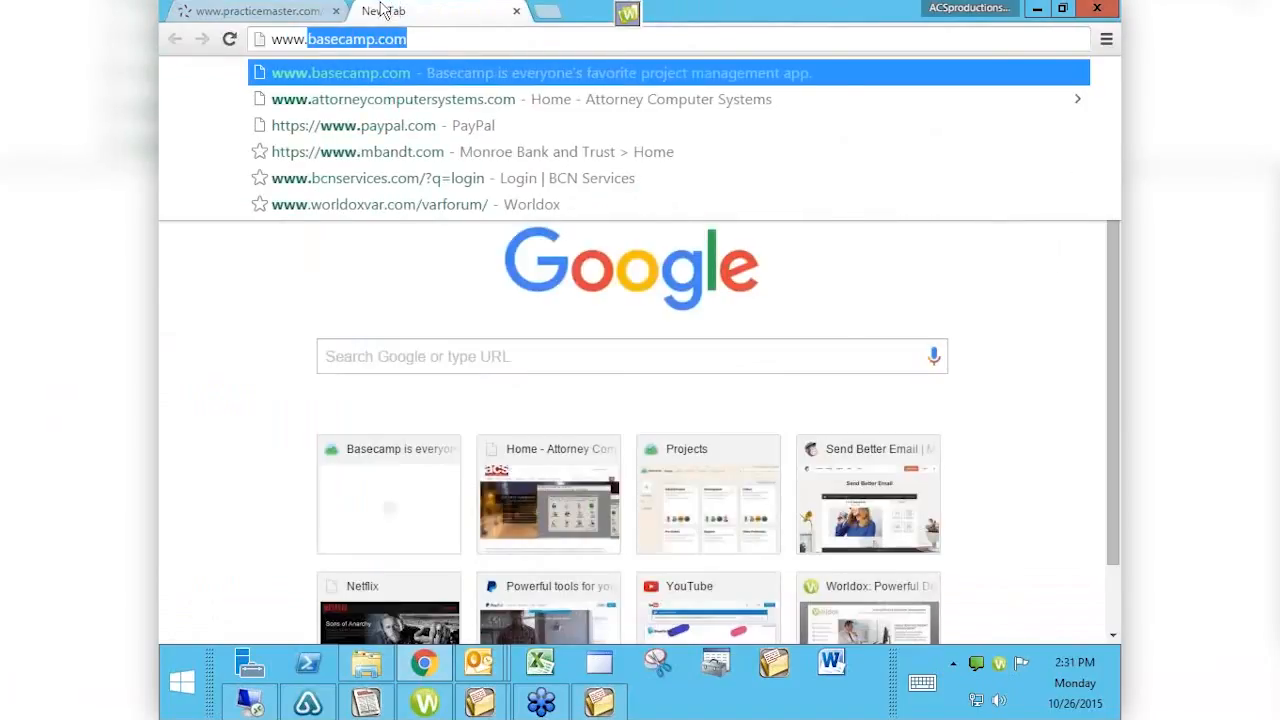
text(s)
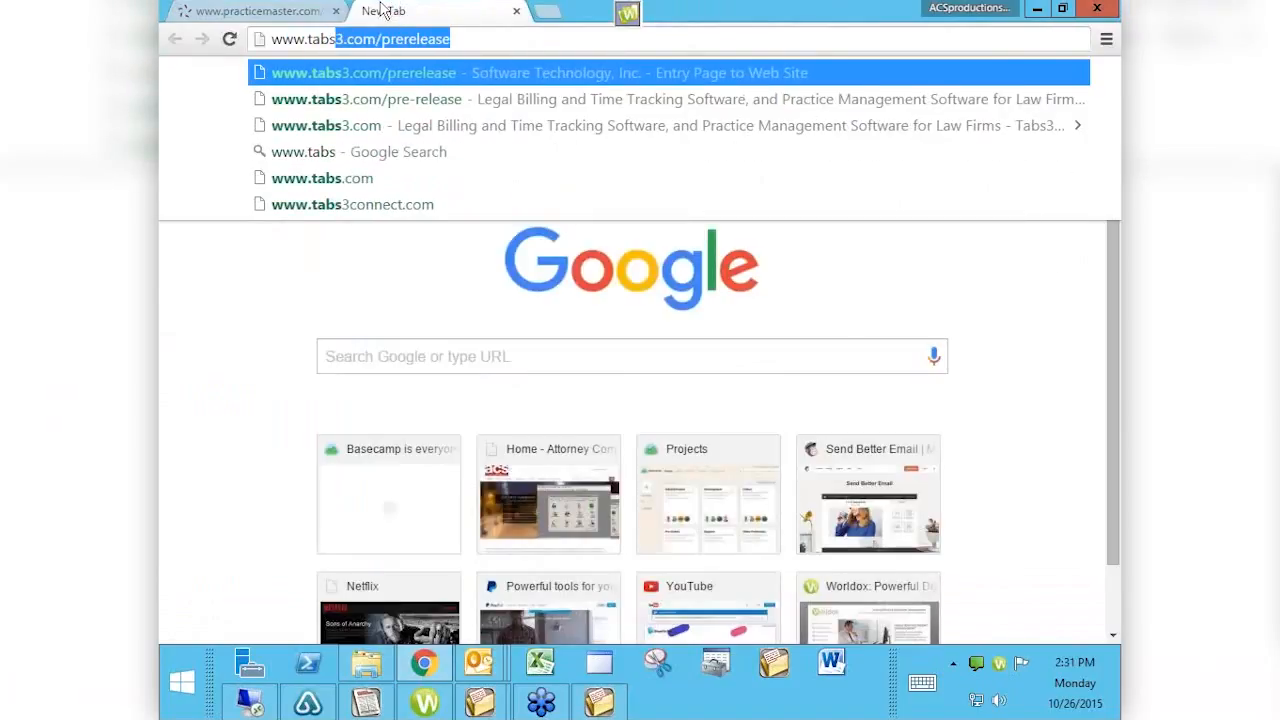
click(470, 38)
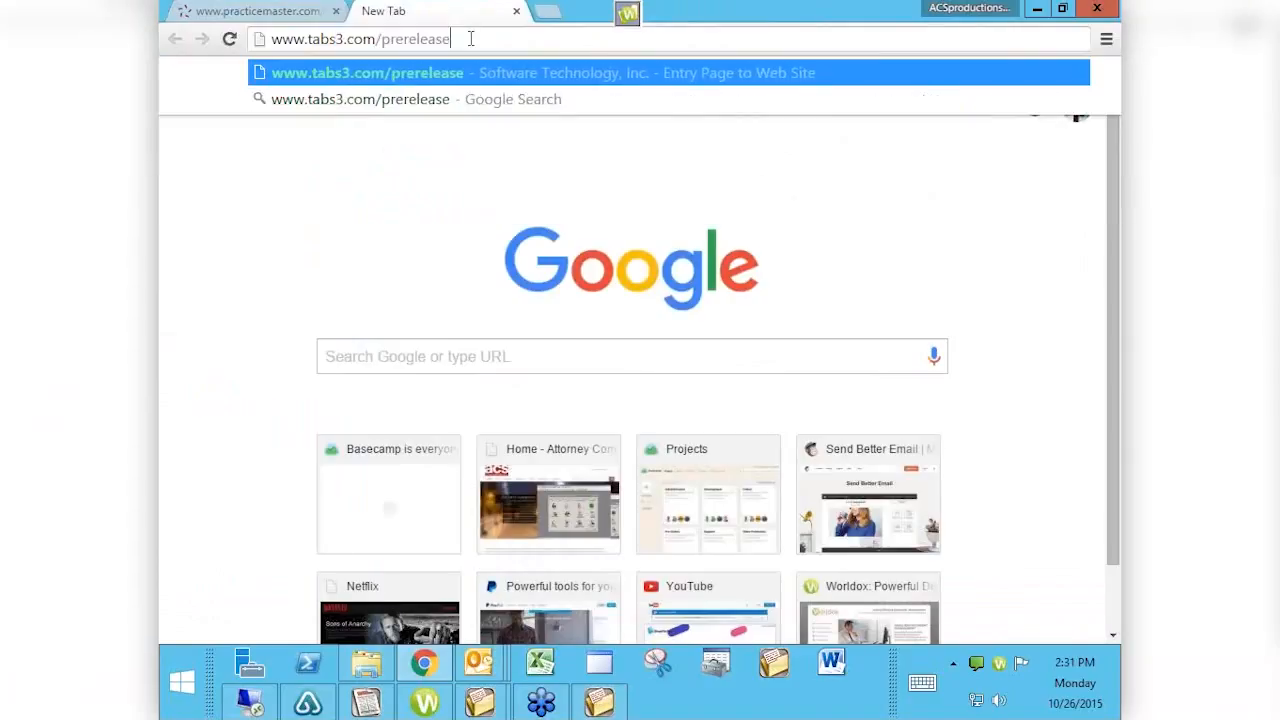
triple_click(471, 39)
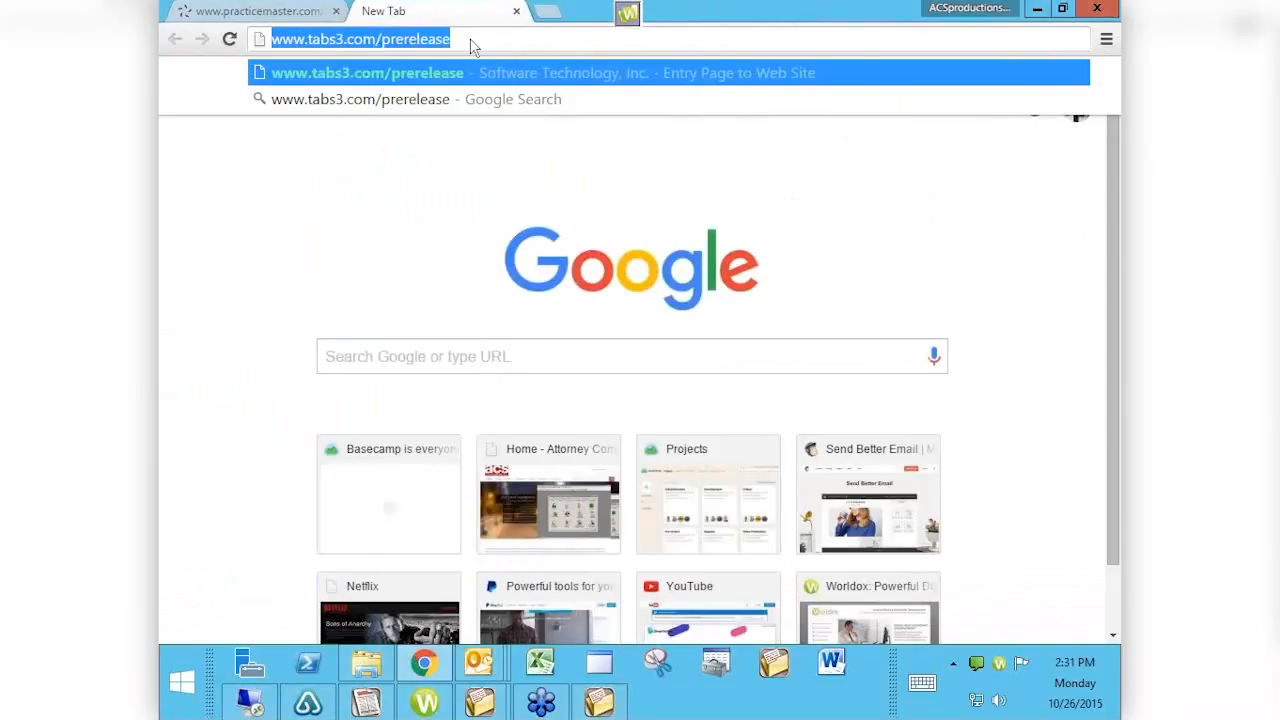
key(Return)
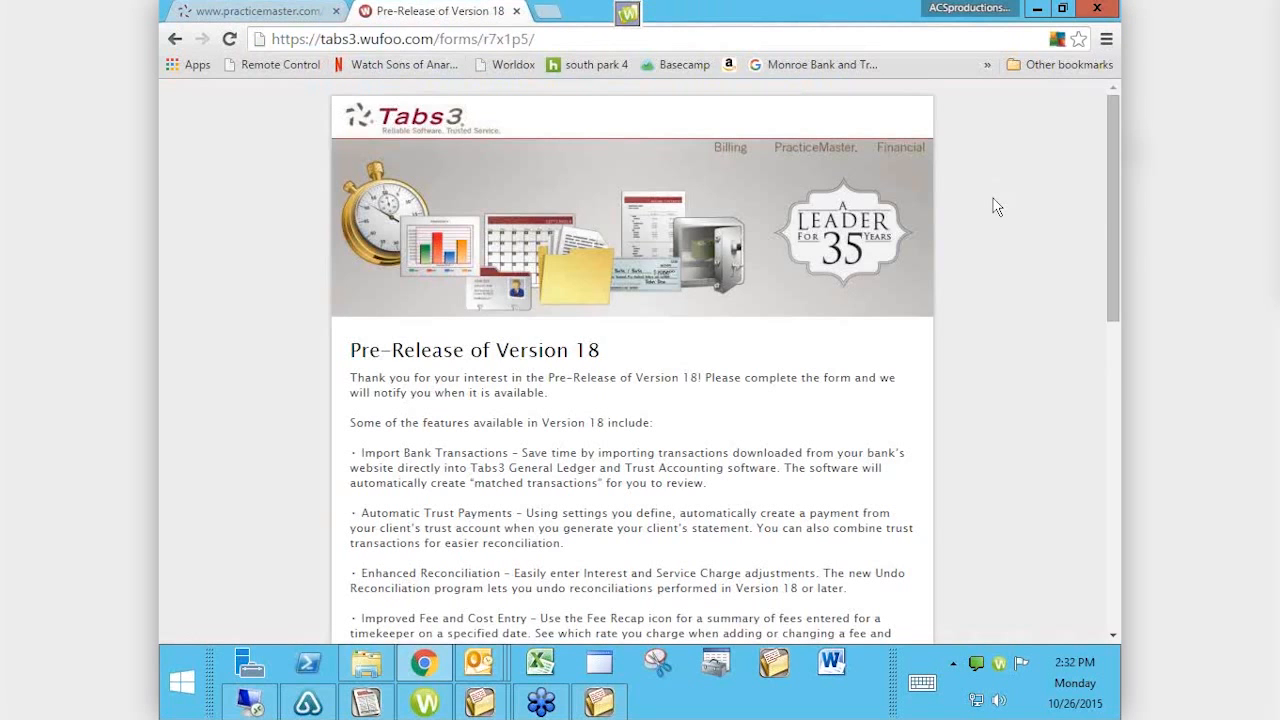
scroll(996, 206, down, 2)
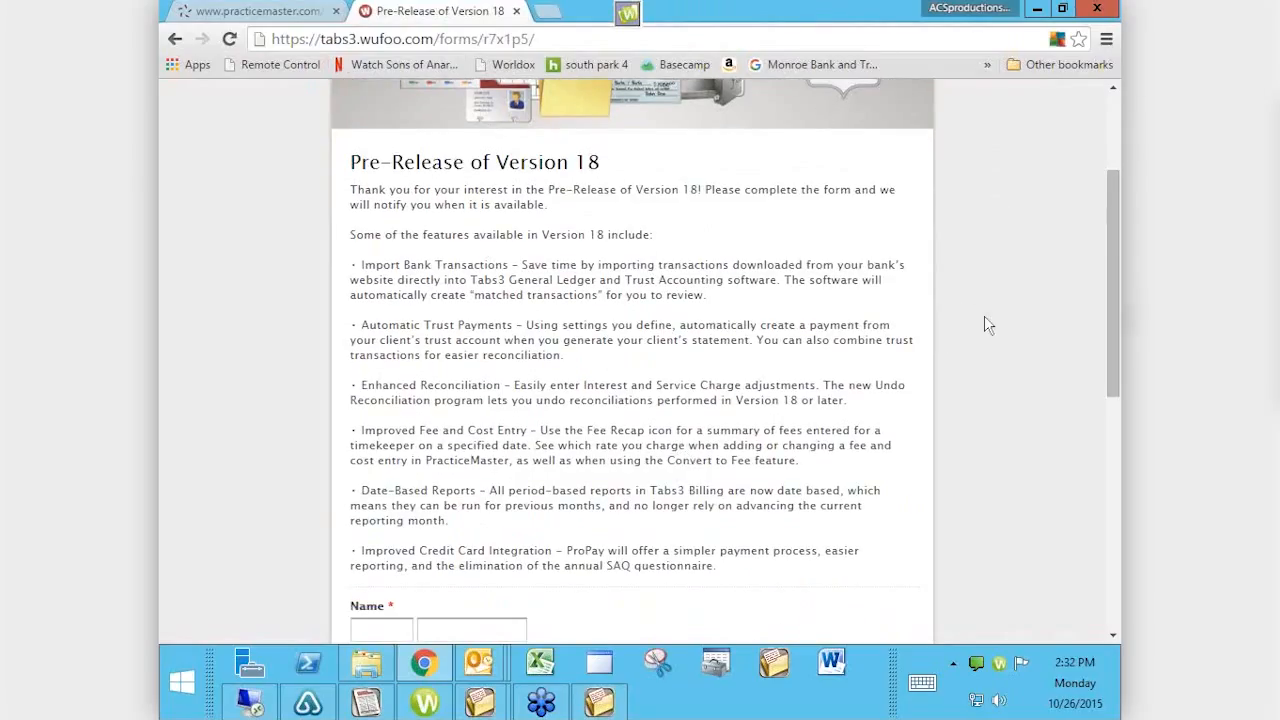
scroll(984, 317, down, 3)
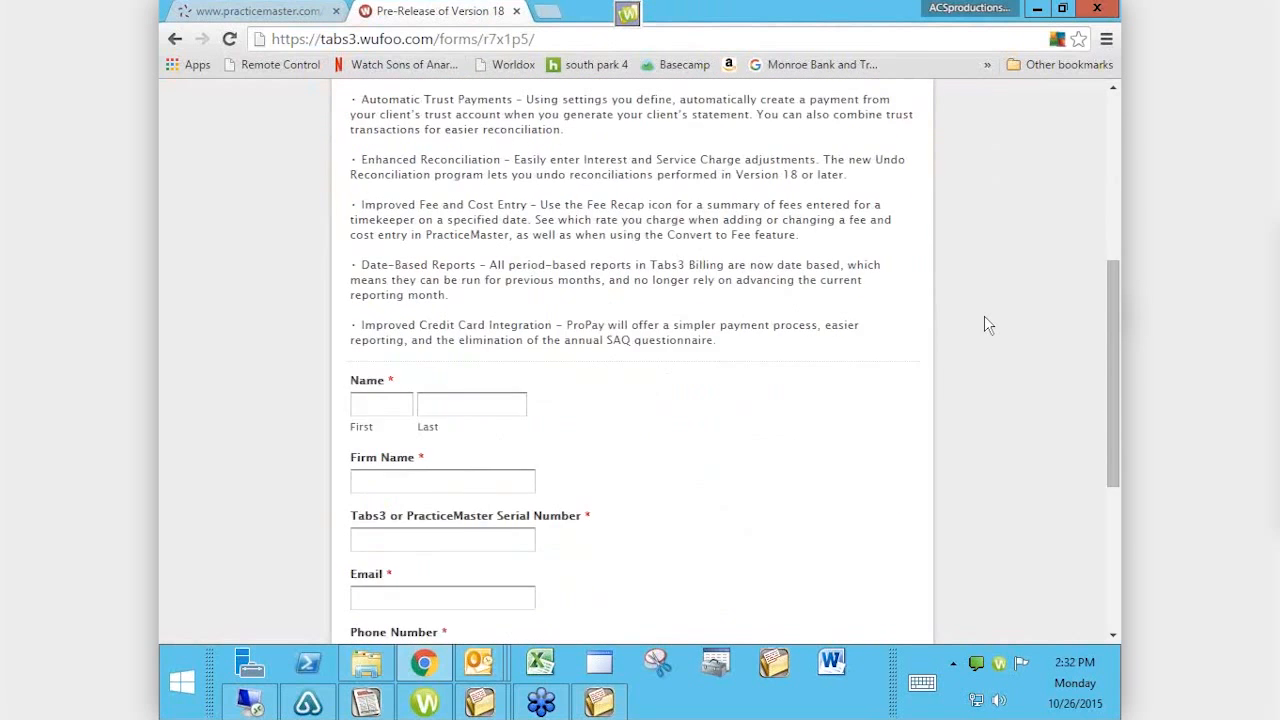
scroll(986, 324, down, 3)
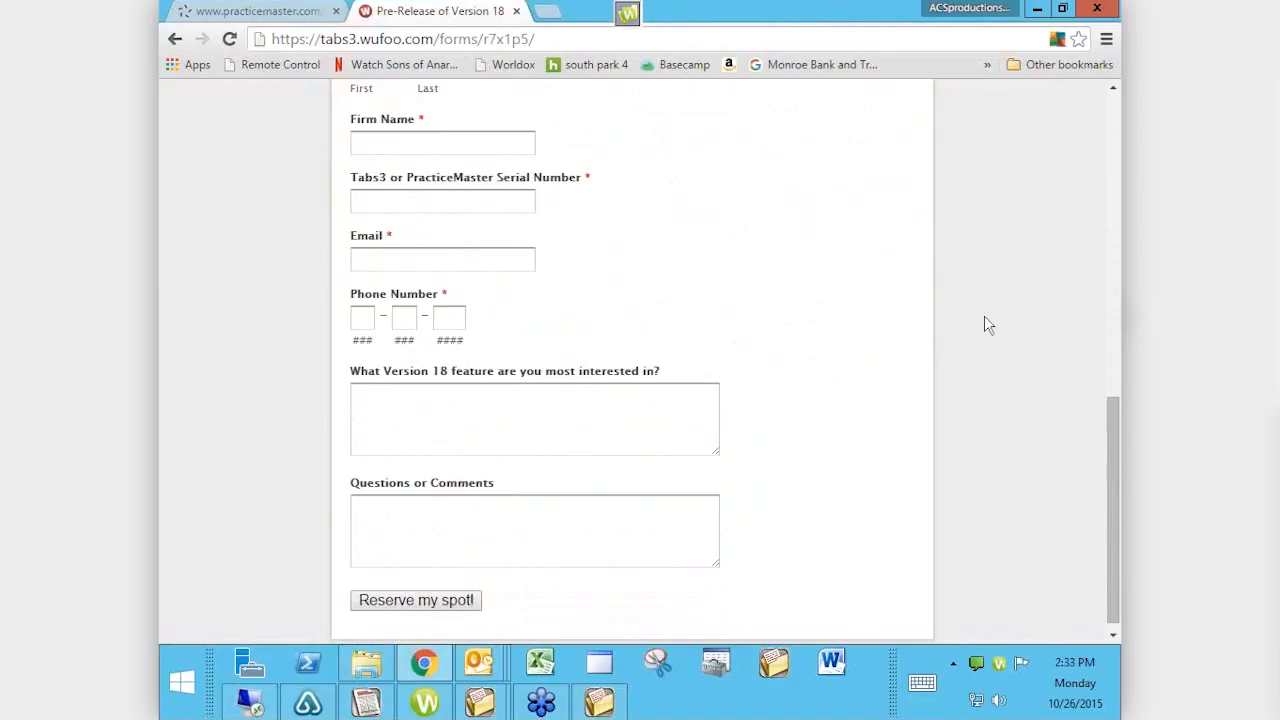
Go to the attorneycomputersystems.com home page in the same browser tab
key(ctrl+l)
text(attorneycomputersystems.com)
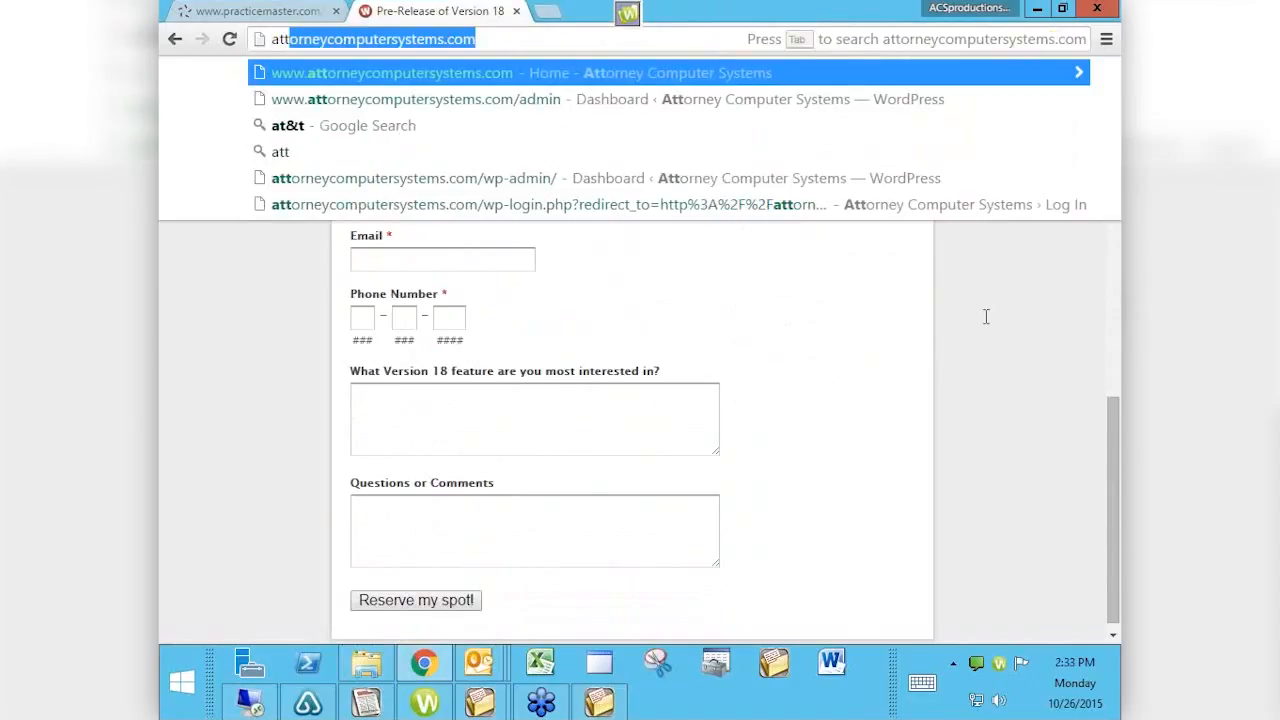
click(482, 39)
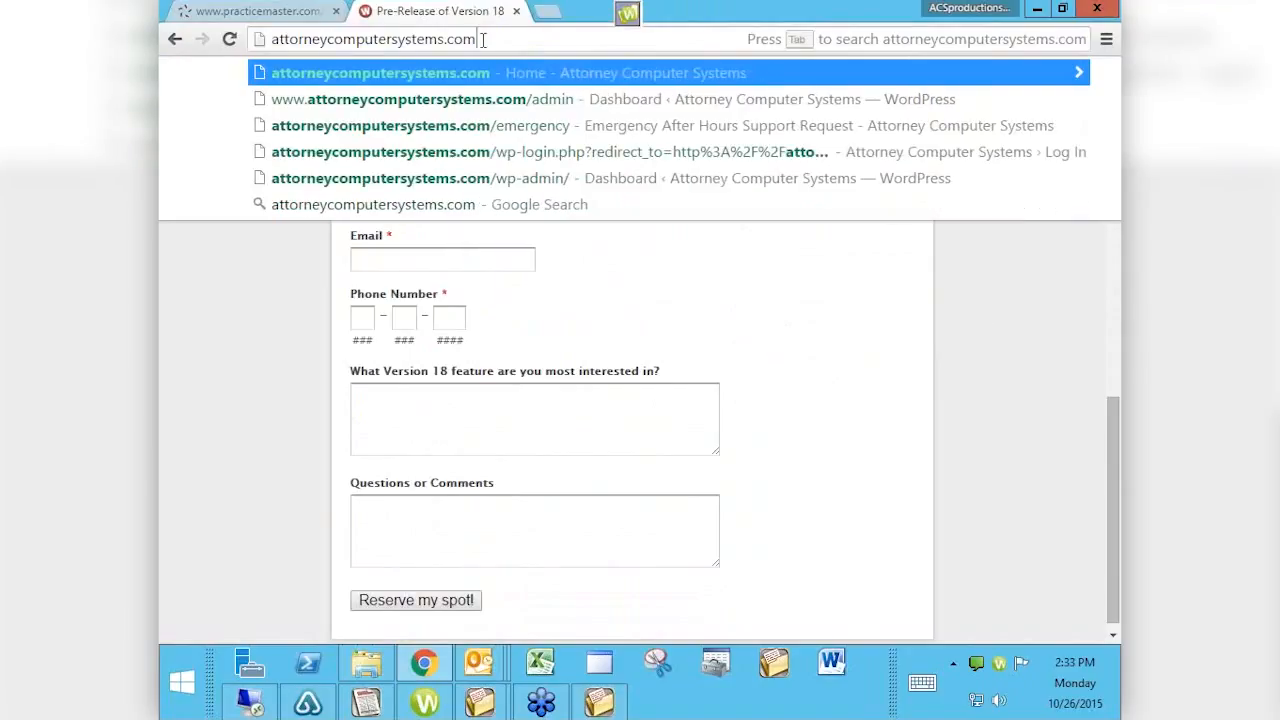
key(Return)
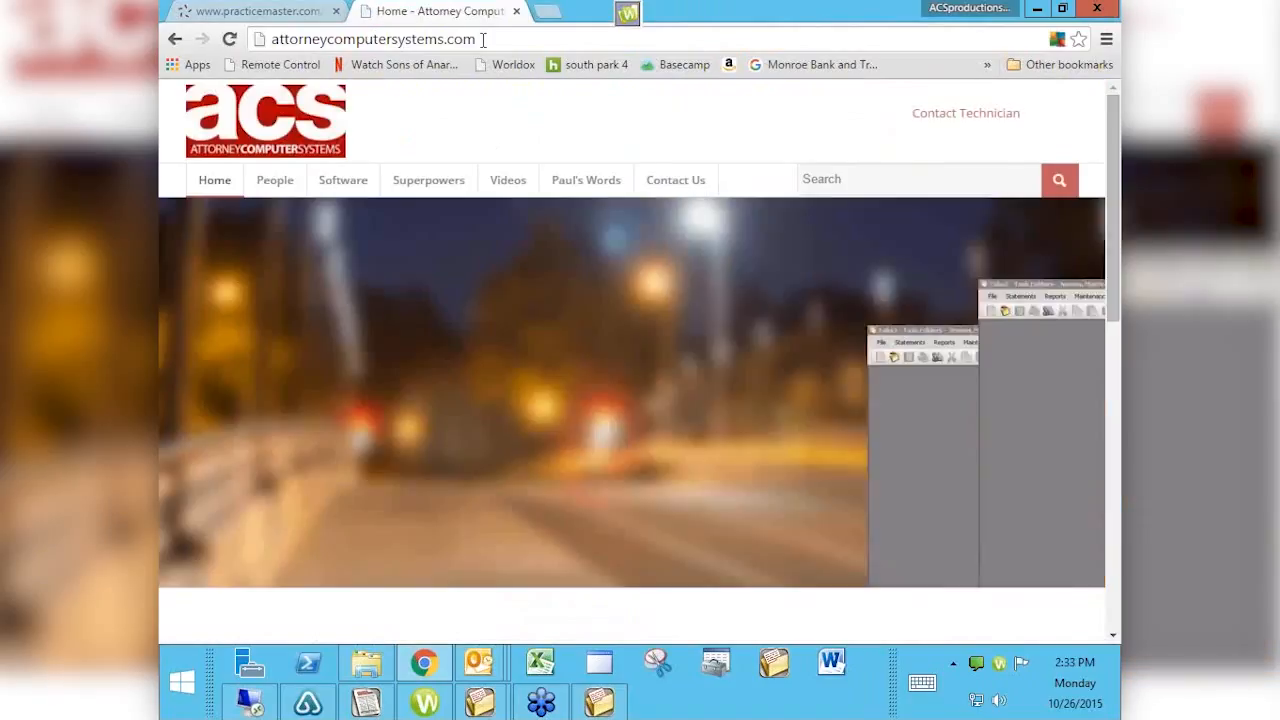
Open the PracticeMaster Virtual User Group Meetings page and look through its upcoming and recorded sessions
mouse_move(588, 190)
mouse_move(508, 186)
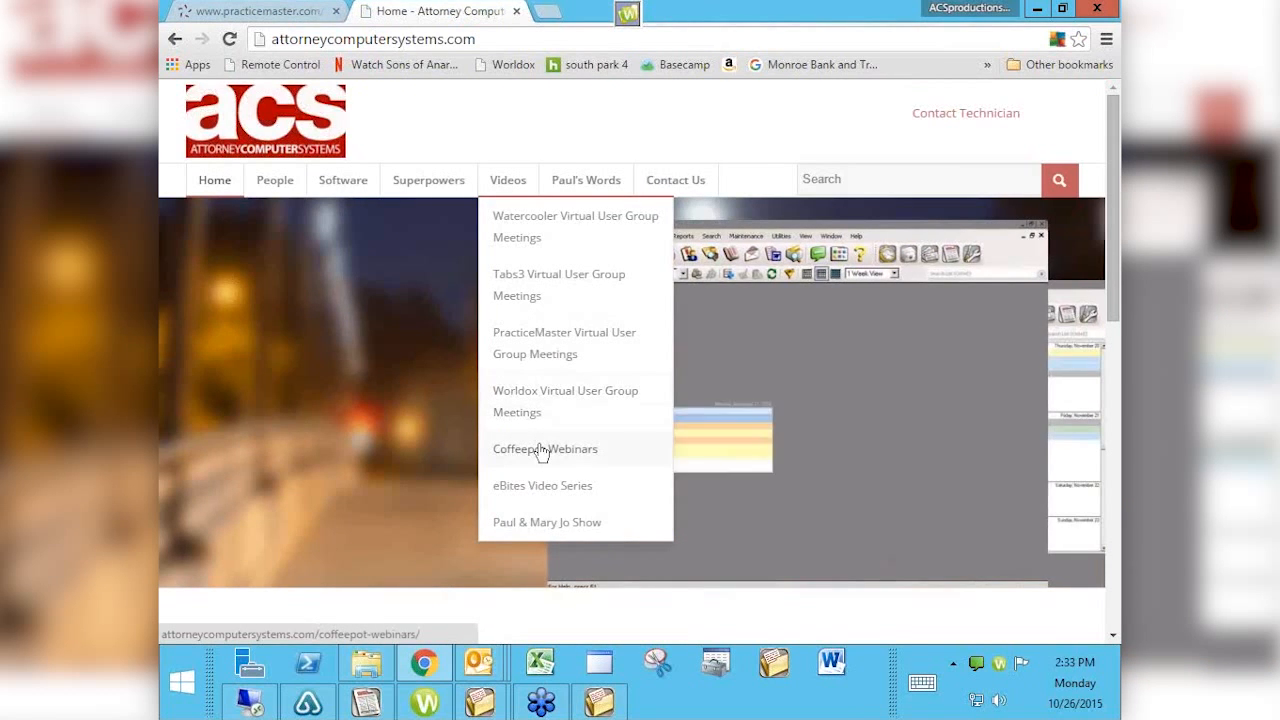
click(533, 354)
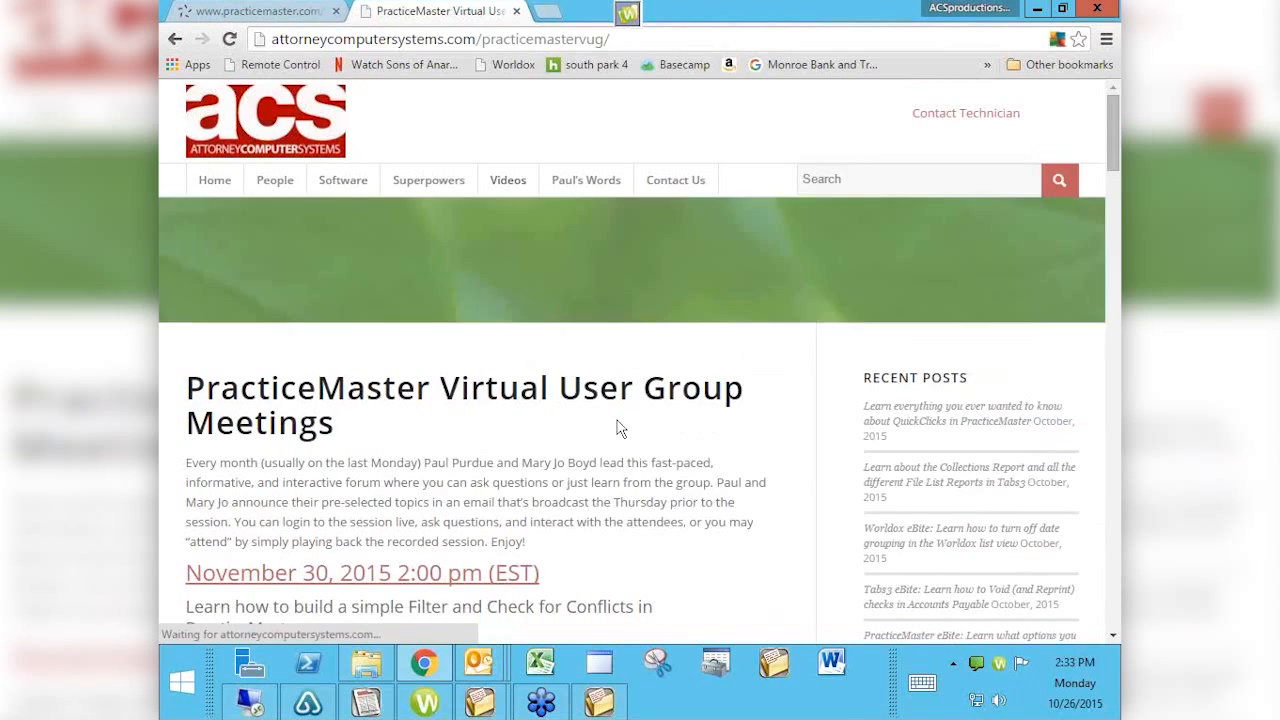
scroll(617, 428, down, 3)
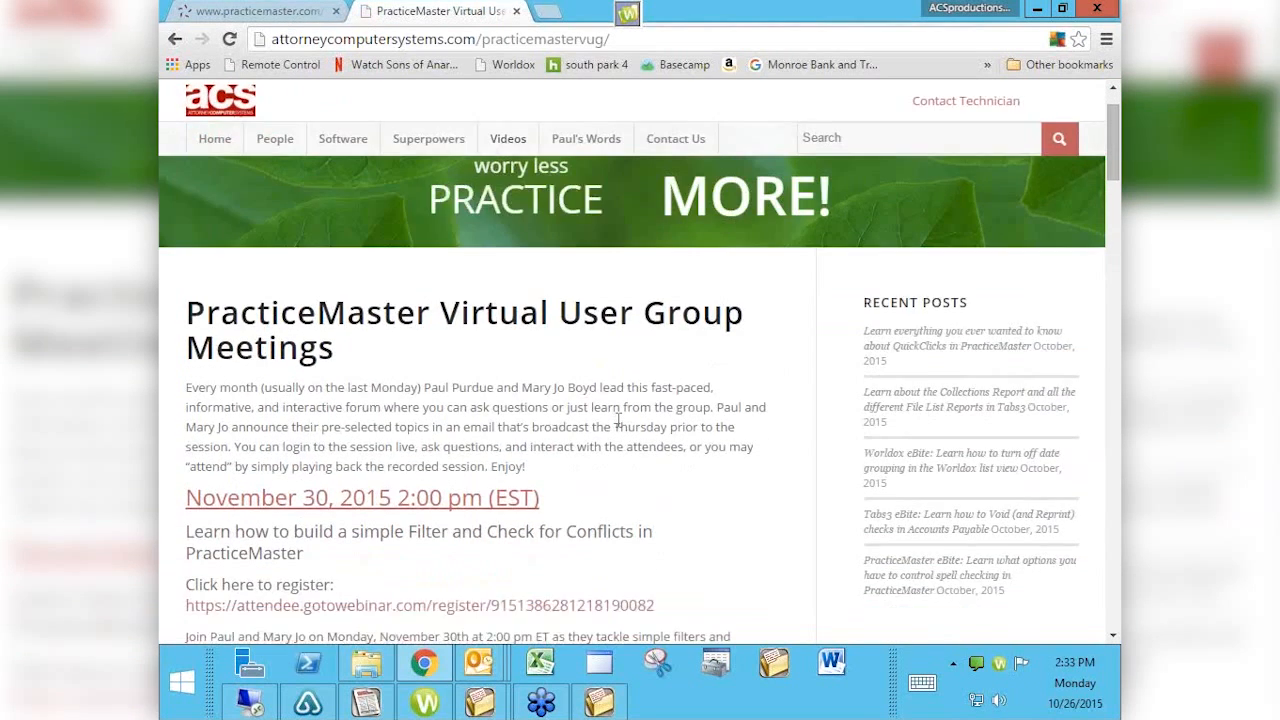
scroll(617, 428, down, 1)
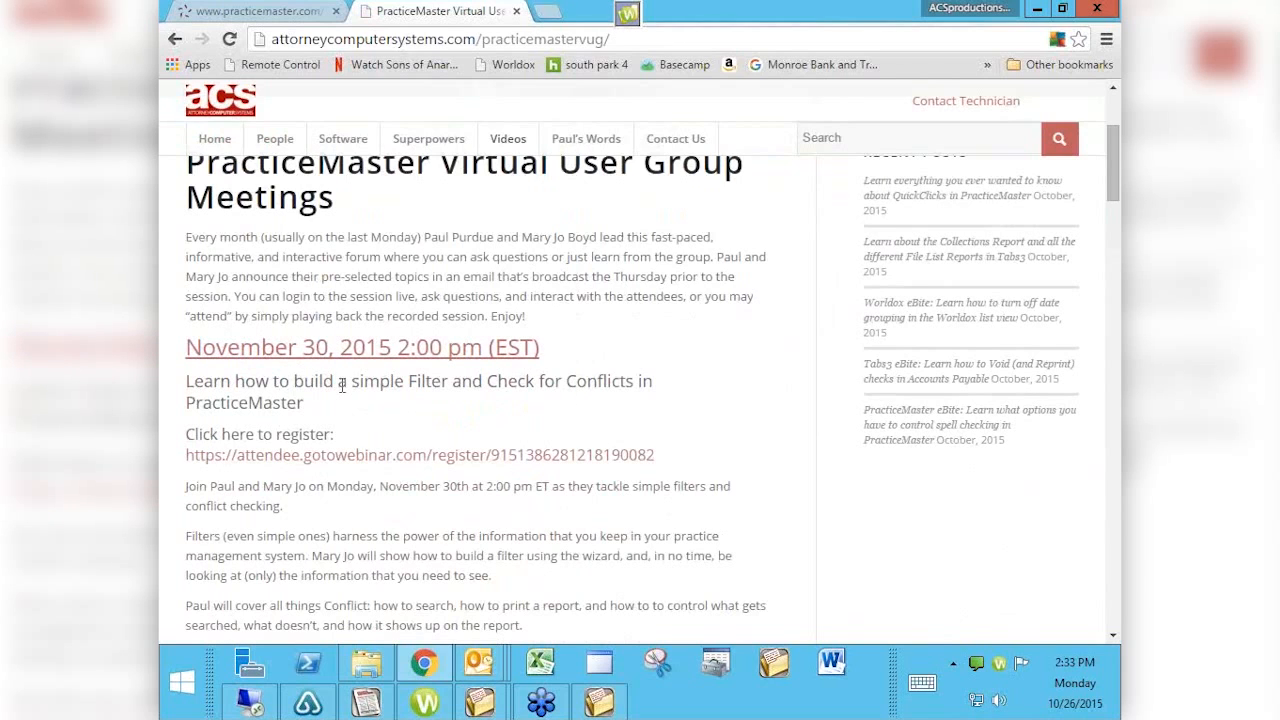
scroll(473, 376, down, 4)
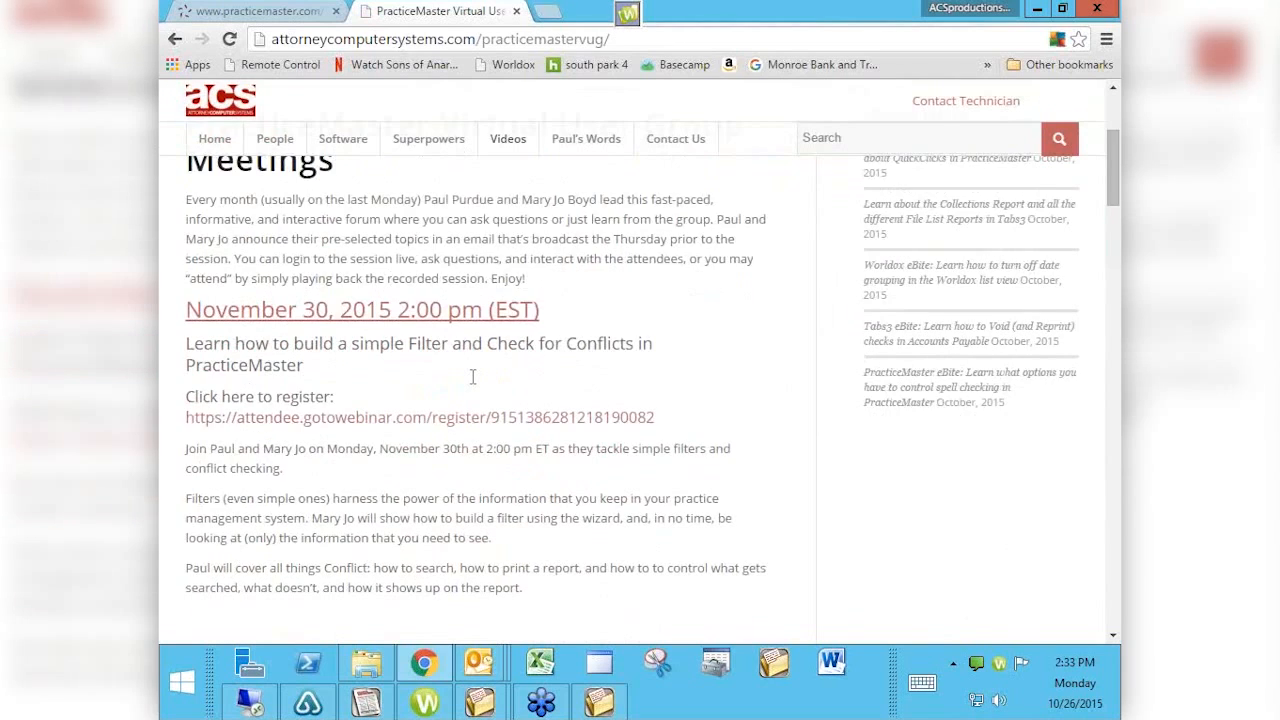
scroll(473, 385, down, 3)
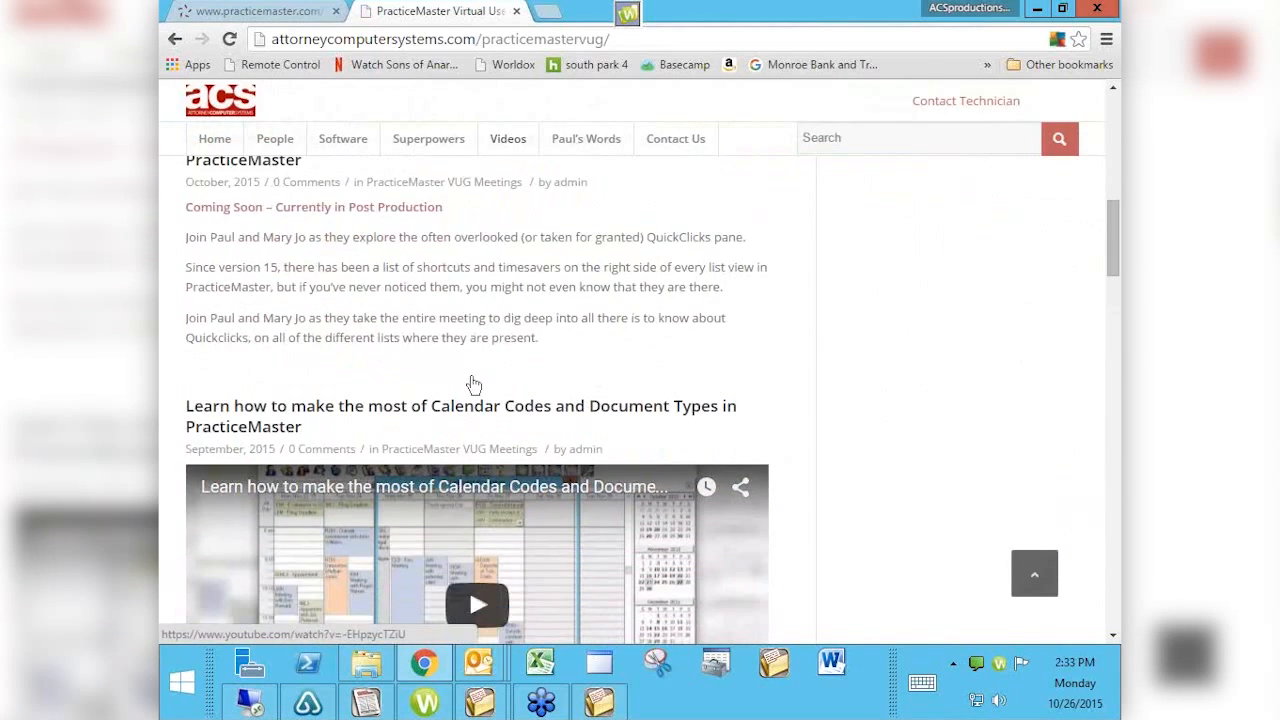
scroll(474, 385, down, 3)
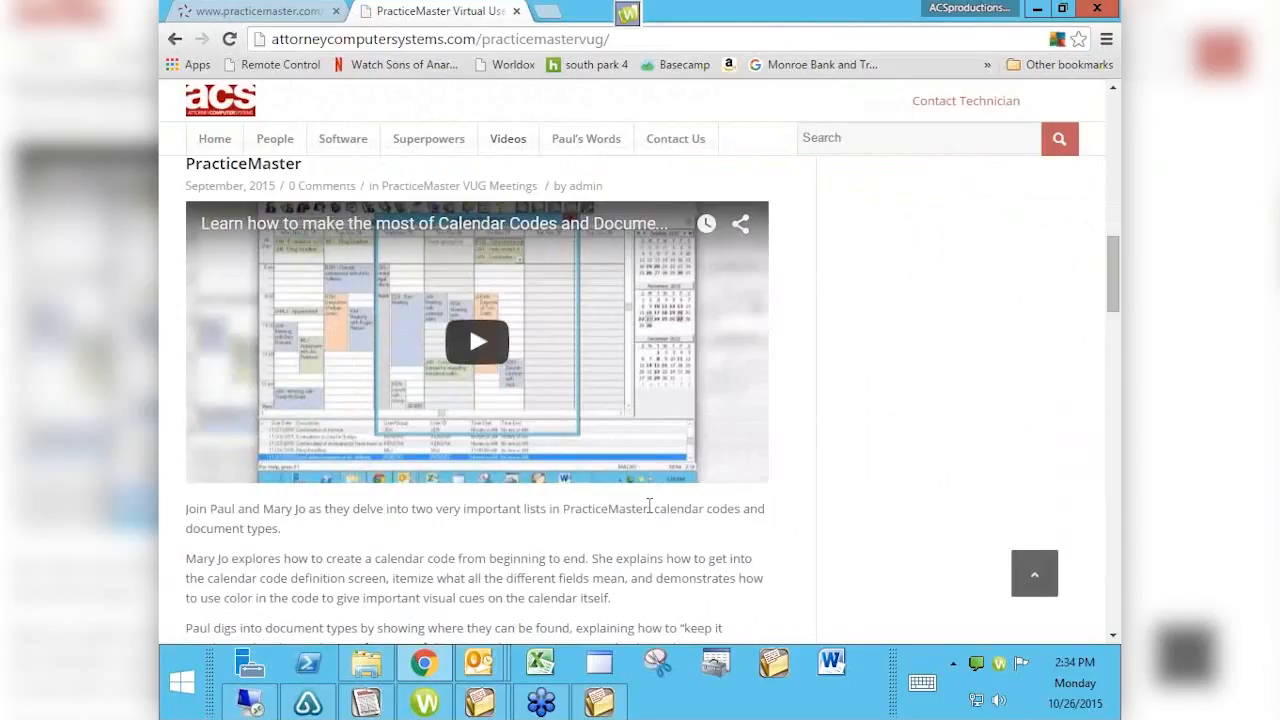
Open the site's Videos overview page and look through the available video series
click(508, 138)
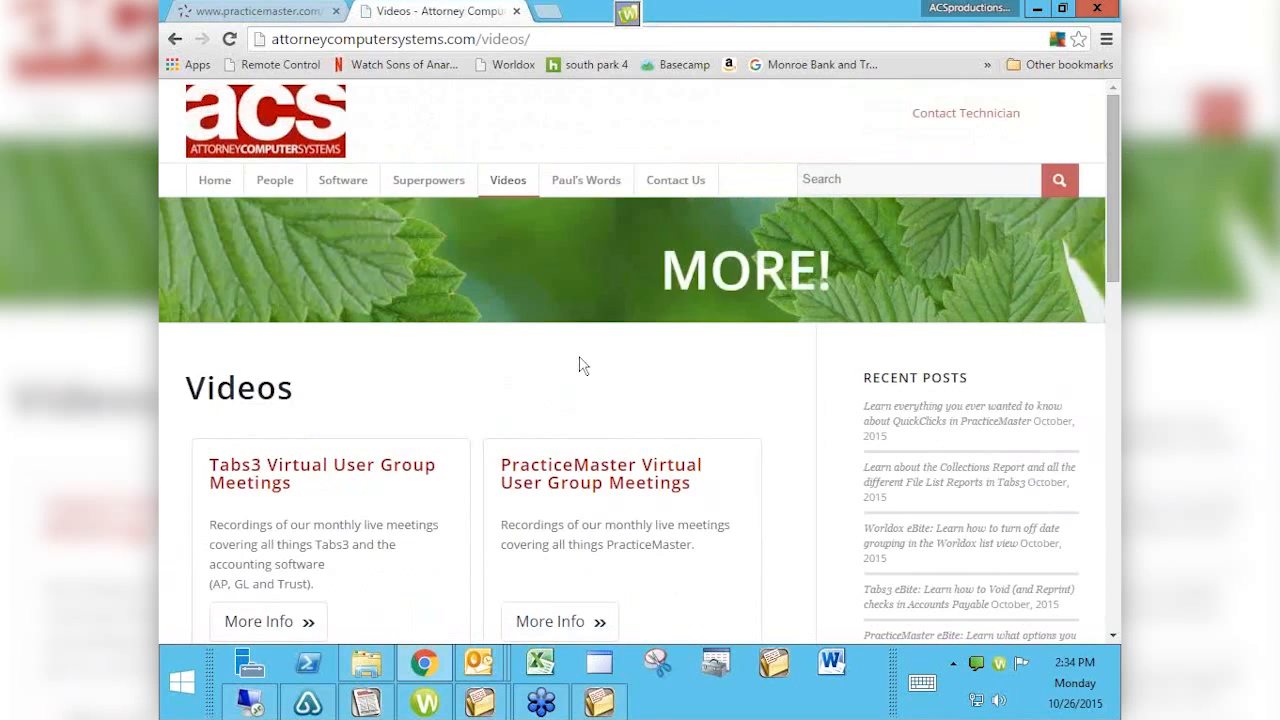
scroll(578, 362, down, 2)
scroll(580, 360, down, 4)
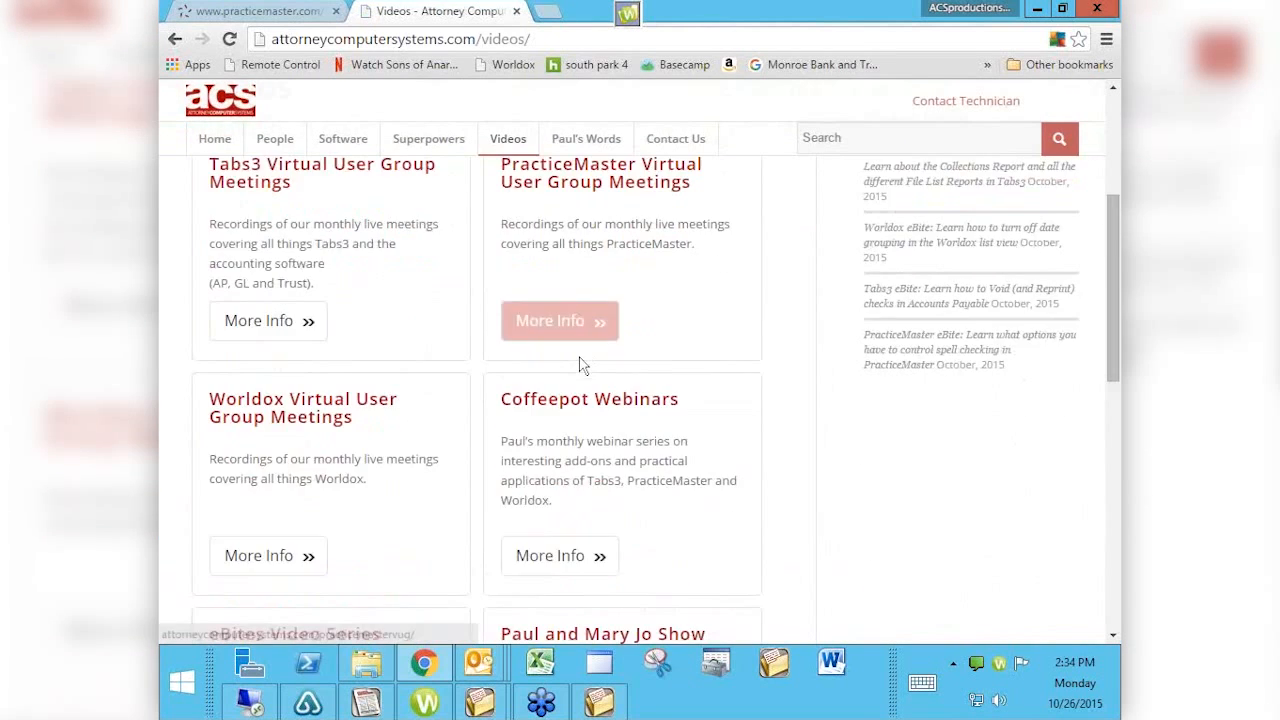
scroll(581, 365, down, 1)
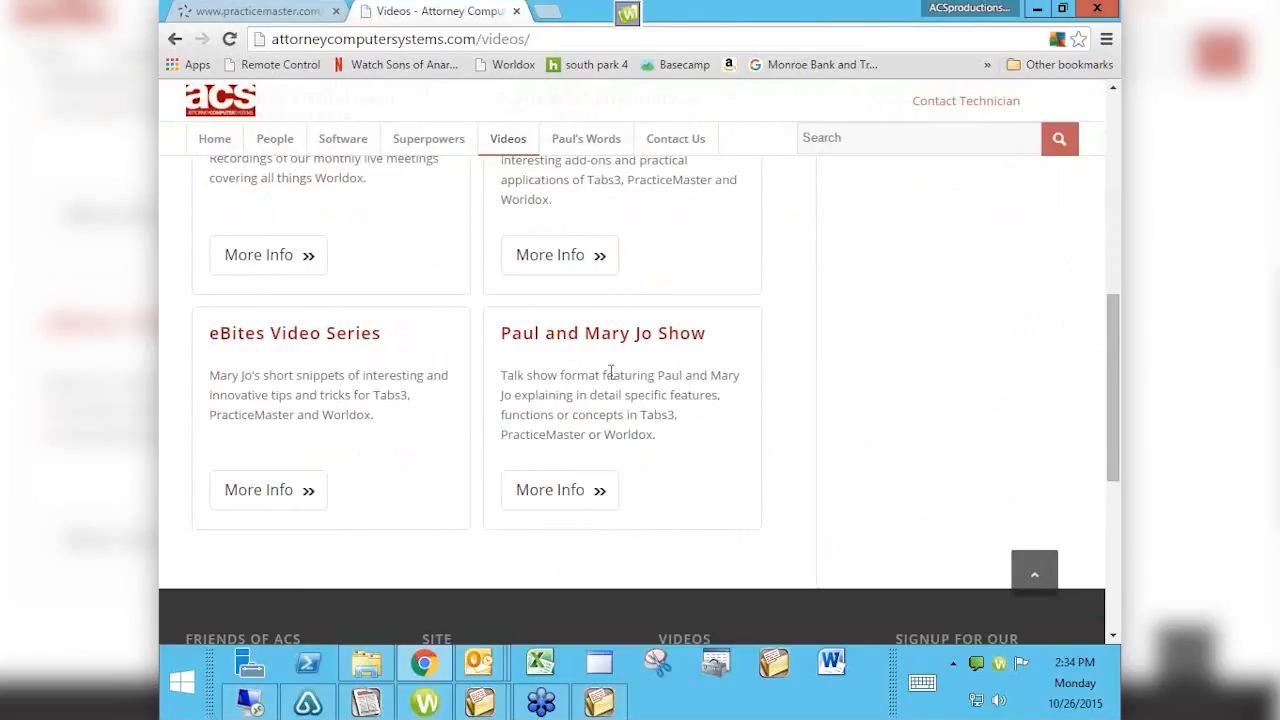
Search the site for "email" and look through the full list of results
click(904, 137)
text(email)
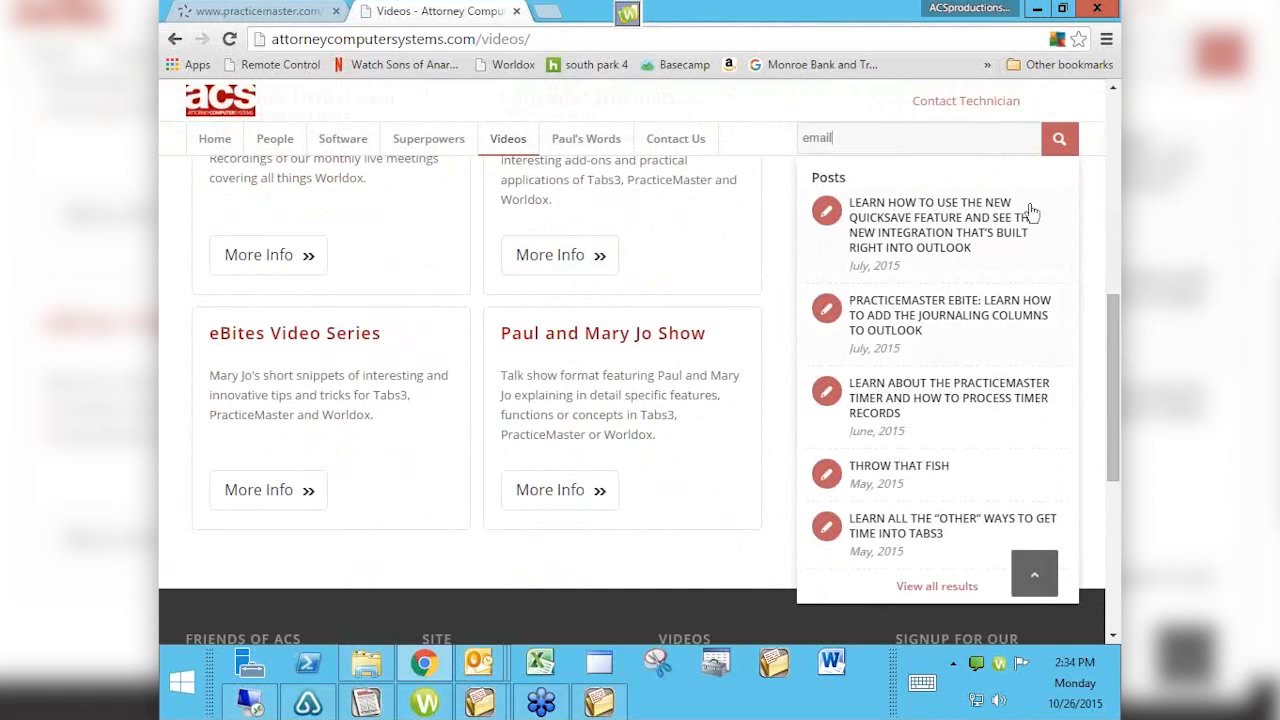
key(Return)
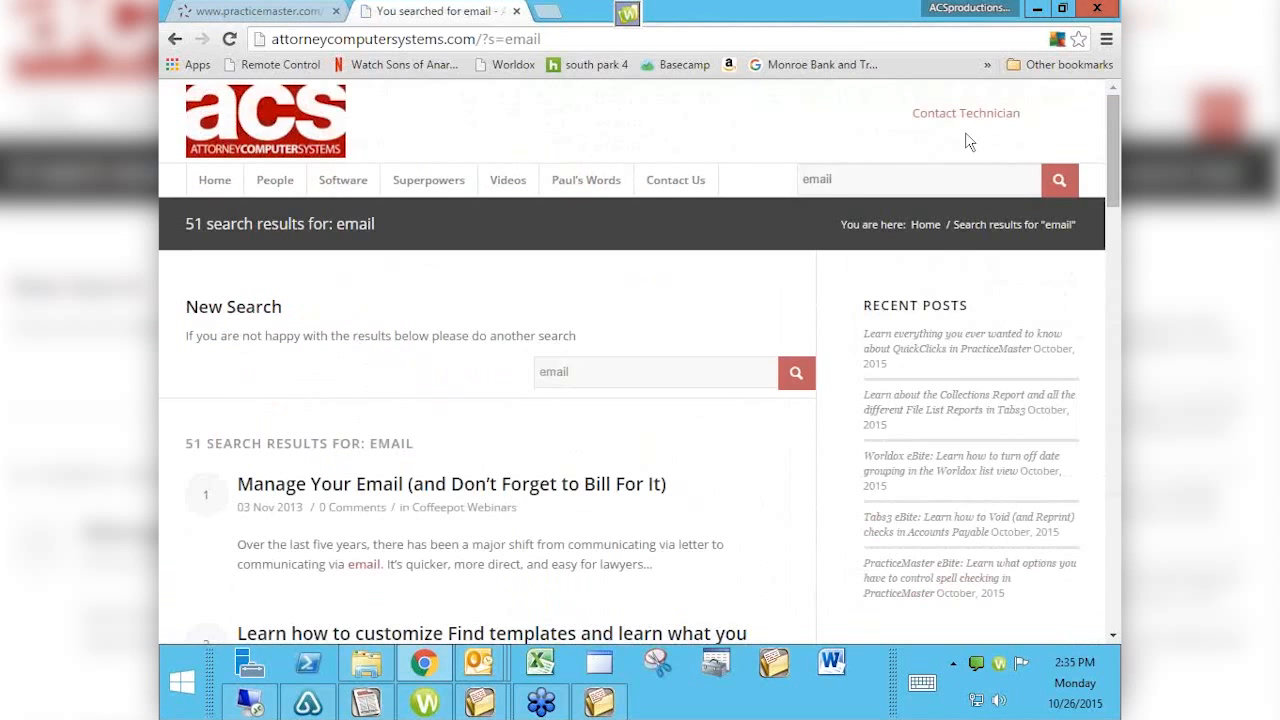
scroll(965, 141, down, 2)
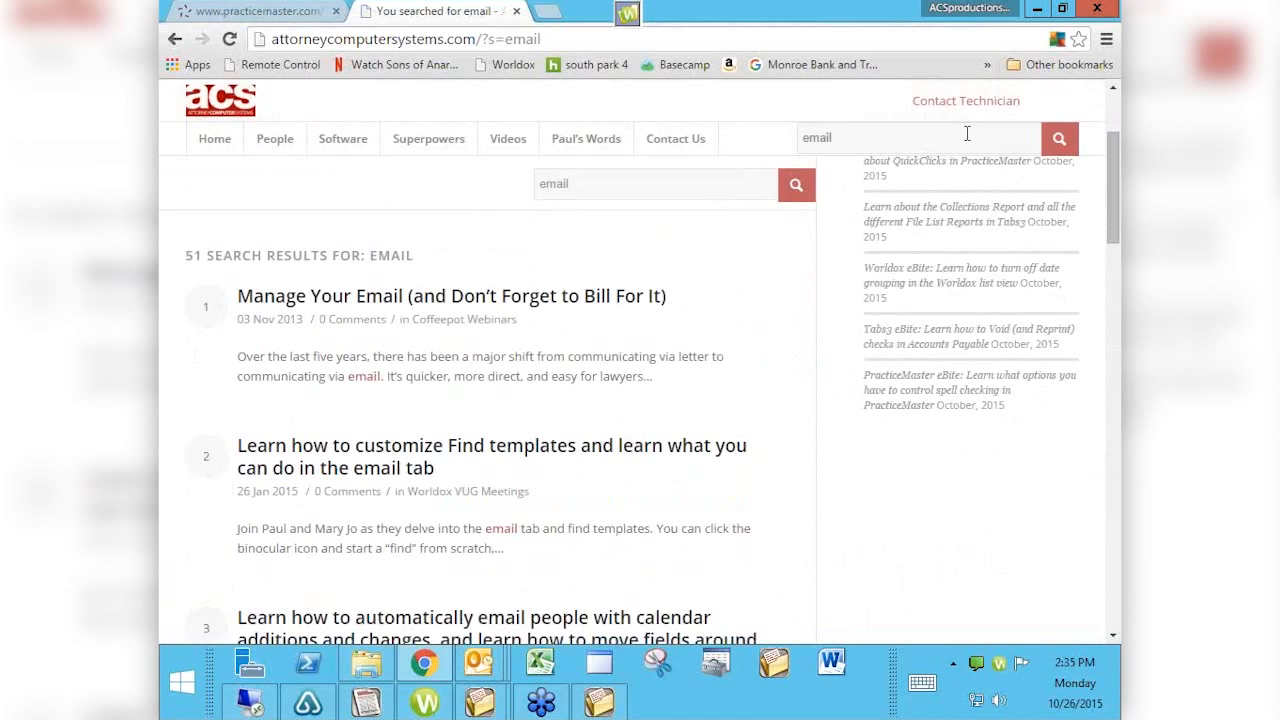